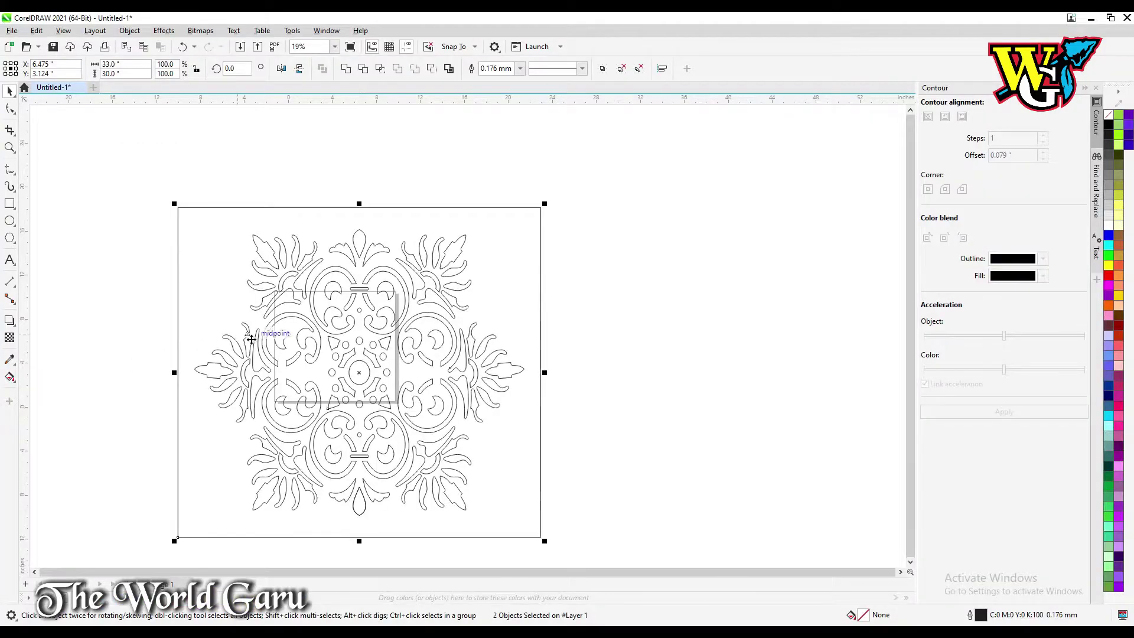
scroll(257, 346, "down", 1)
scroll(274, 373, "up", 1)
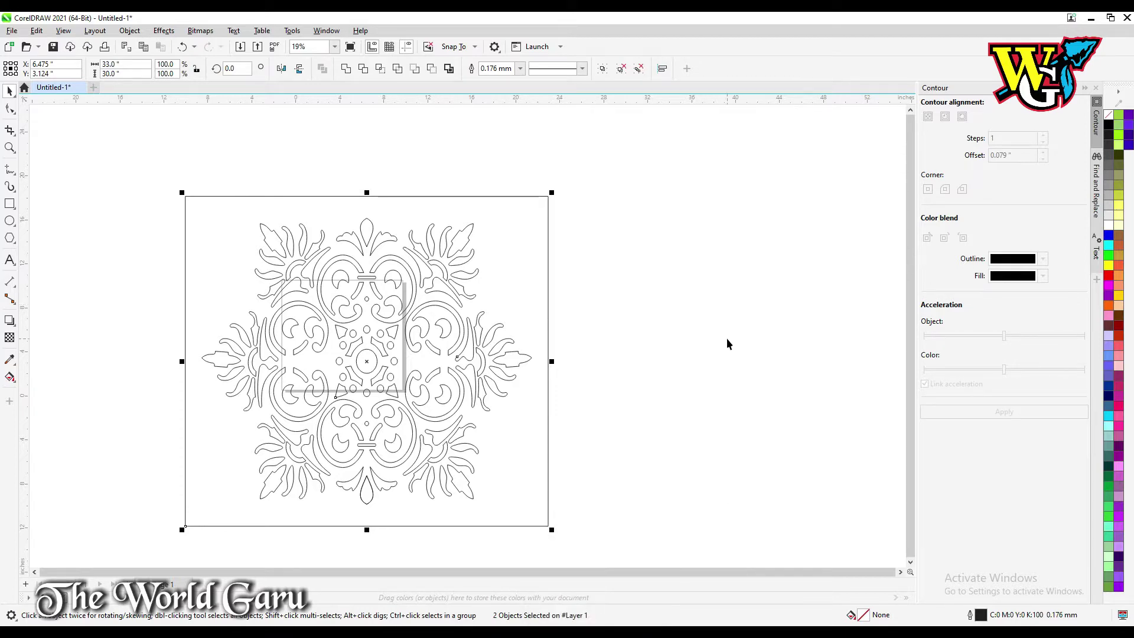
key("ctrl+e")
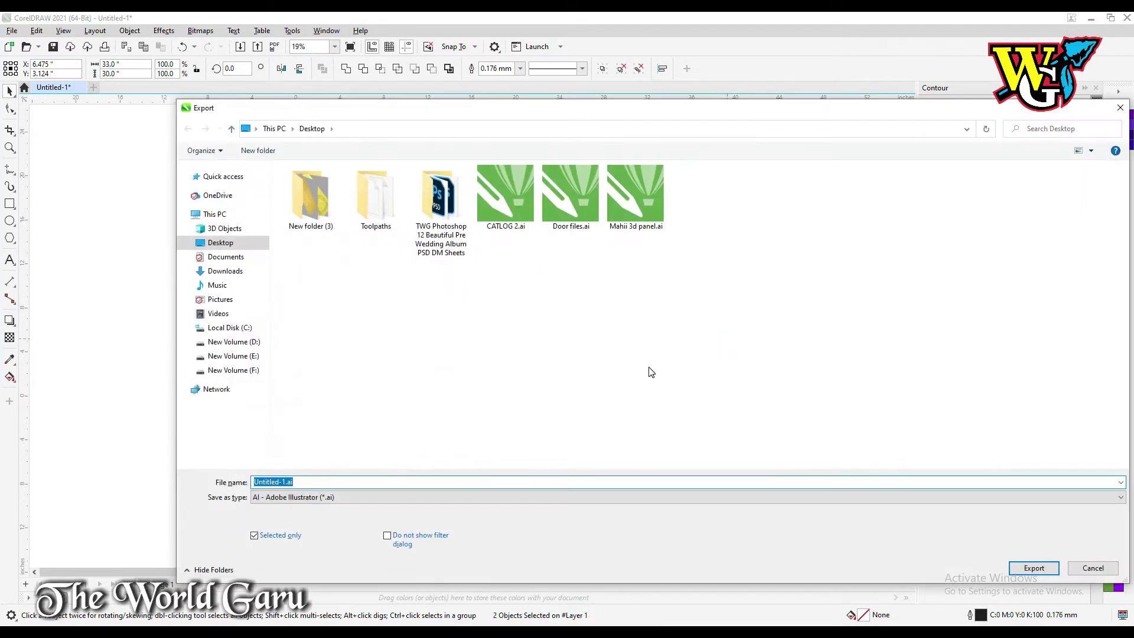
left_click(369, 498)
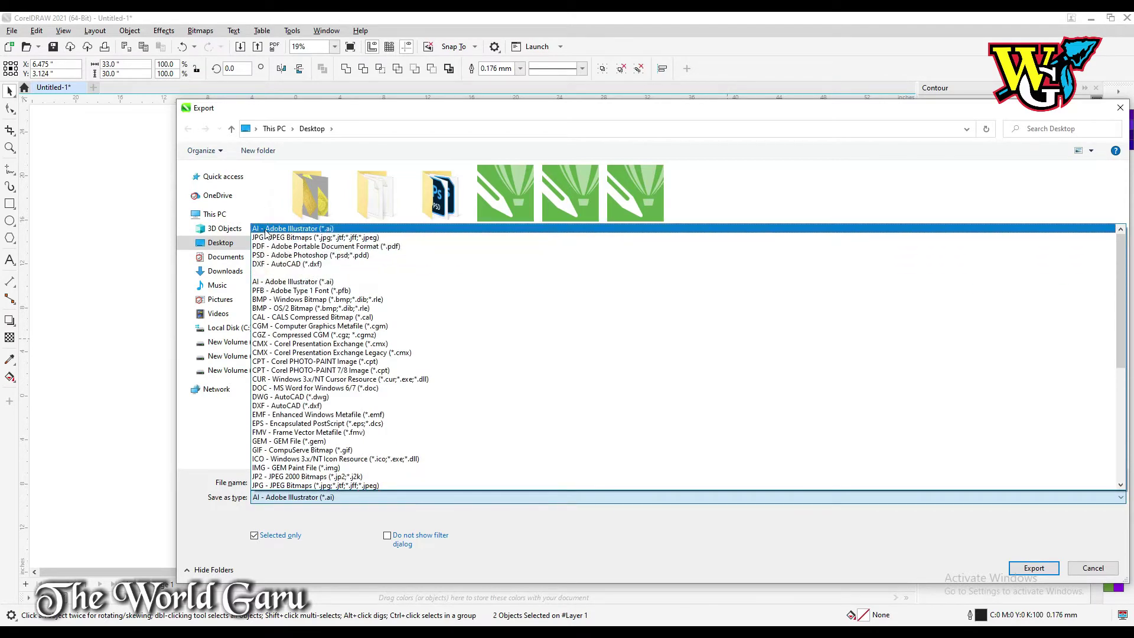
left_click(279, 202)
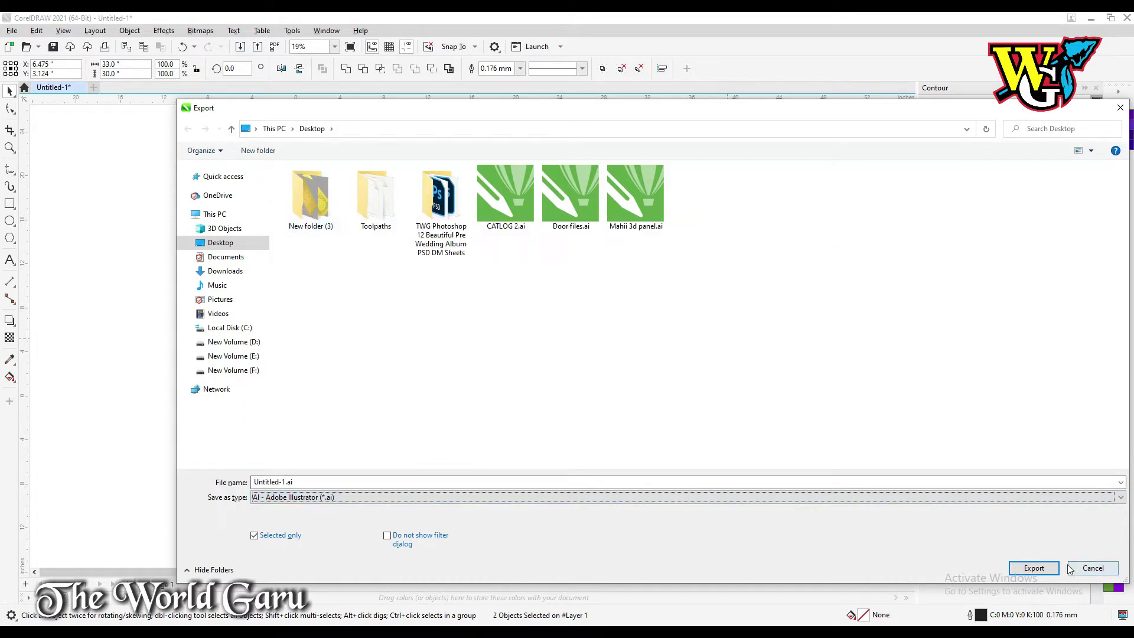
left_click(1115, 567)
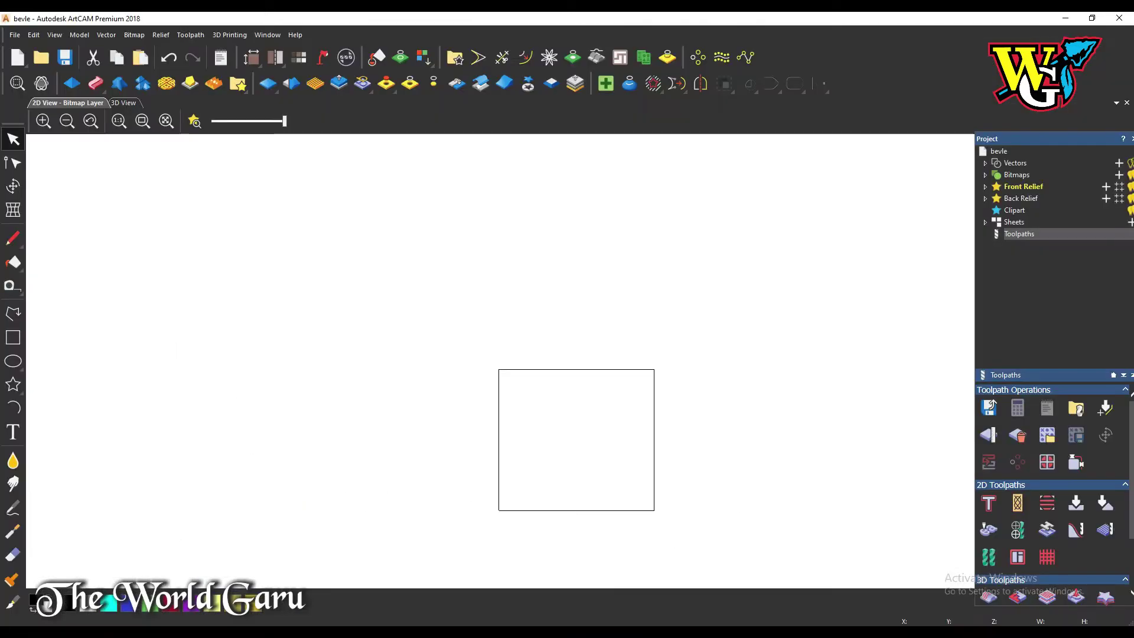
- Import the vectors from CATLOG 2.ai into the current layer, positioned using the location in the file
left_click(106, 35)
left_click(113, 51)
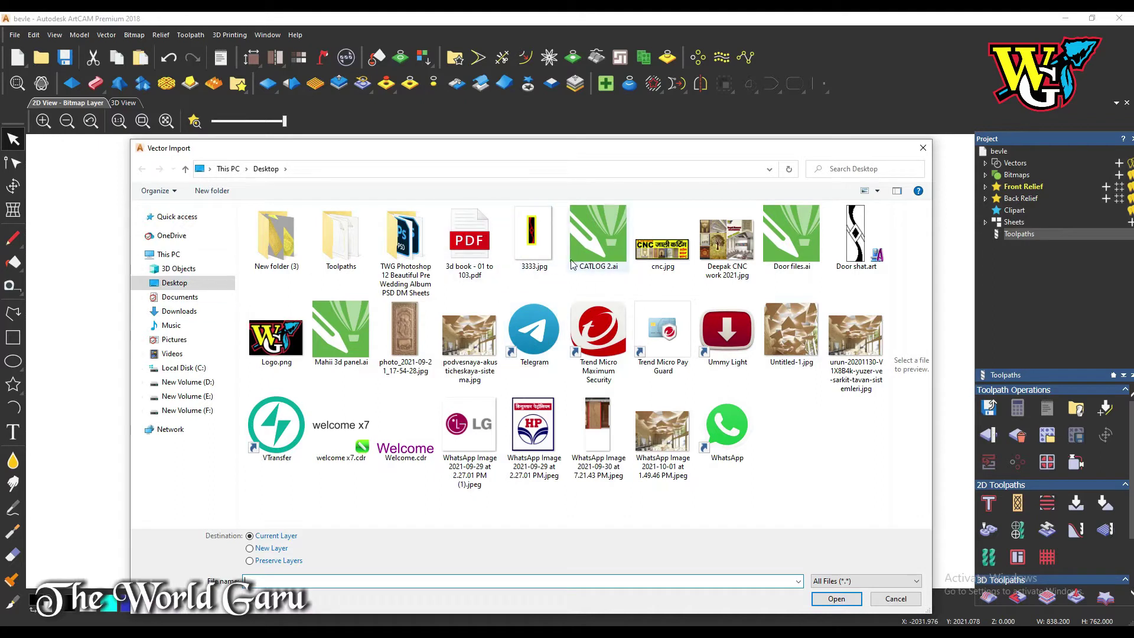
left_click(598, 236)
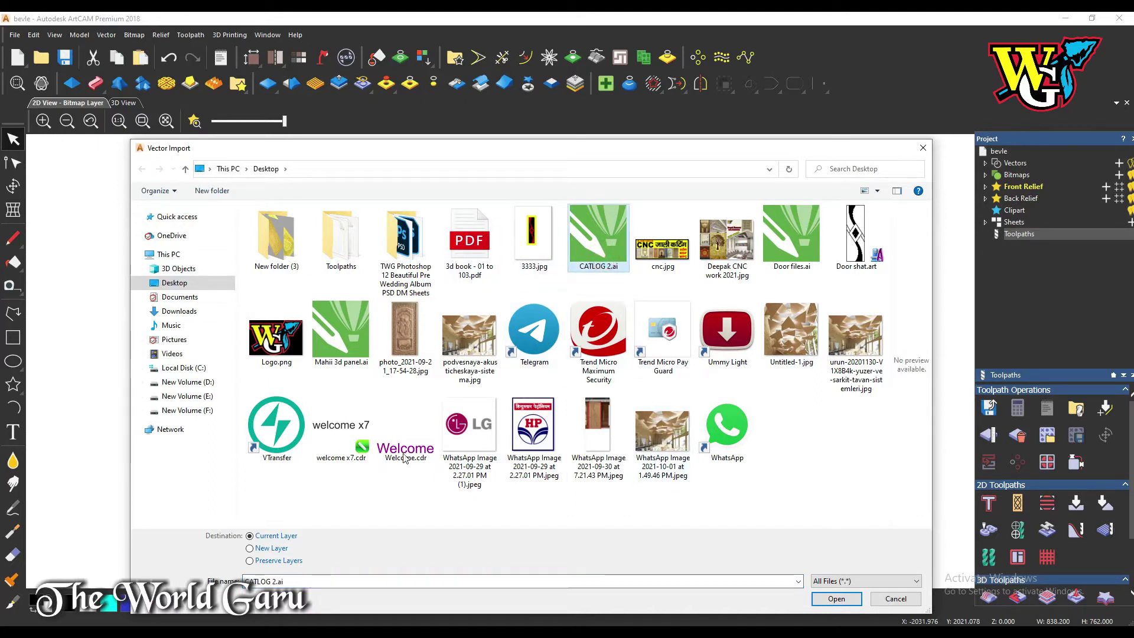
left_click(836, 600)
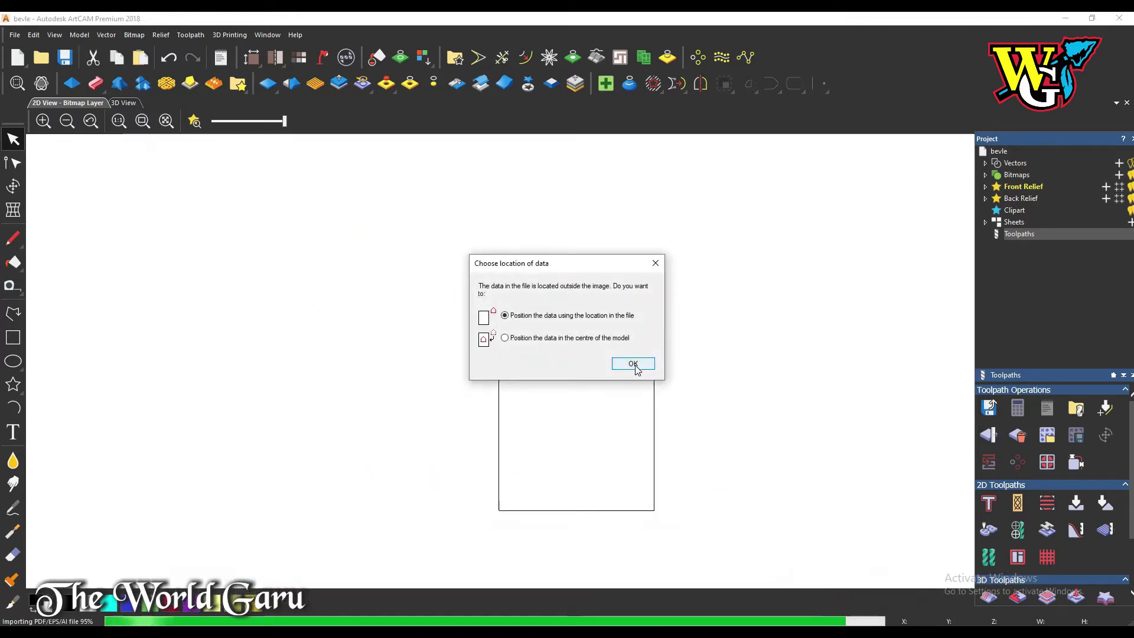
left_click(634, 363)
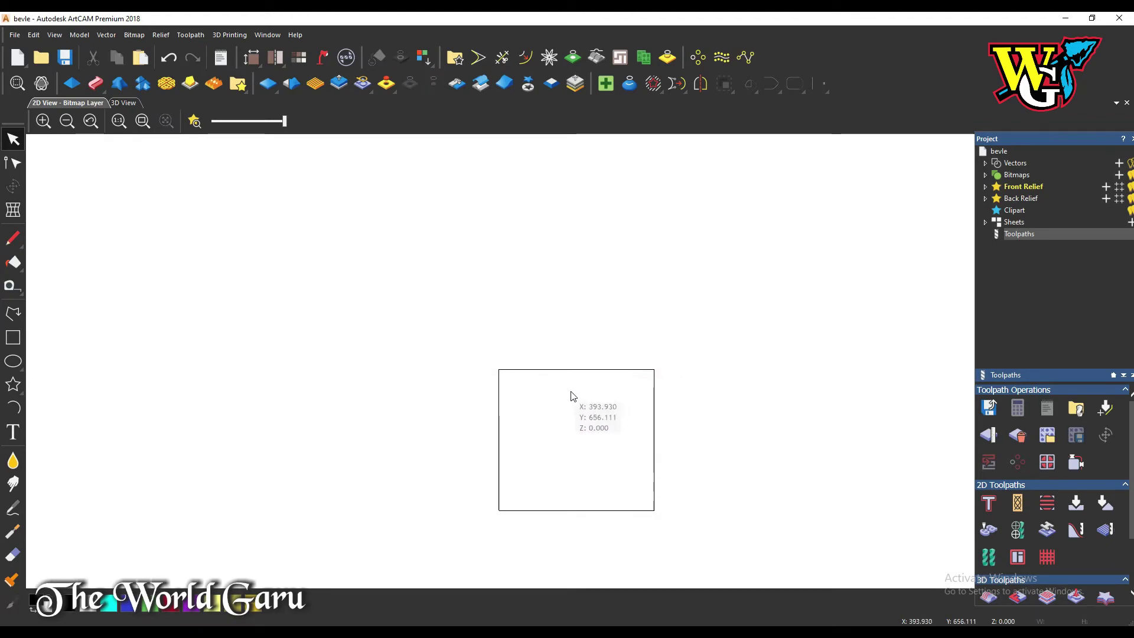
- Centre the imported ornament pattern with its frame in the model and ungroup it, leaving nothing selected
left_click_drag(725, 357, 829, 468)
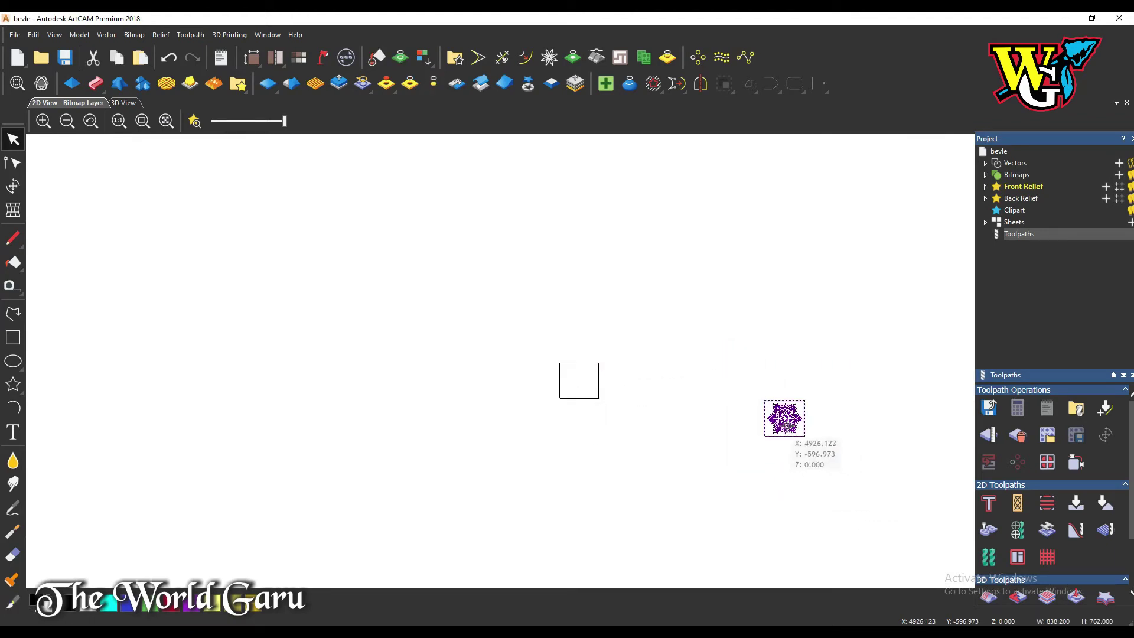
key("F9")
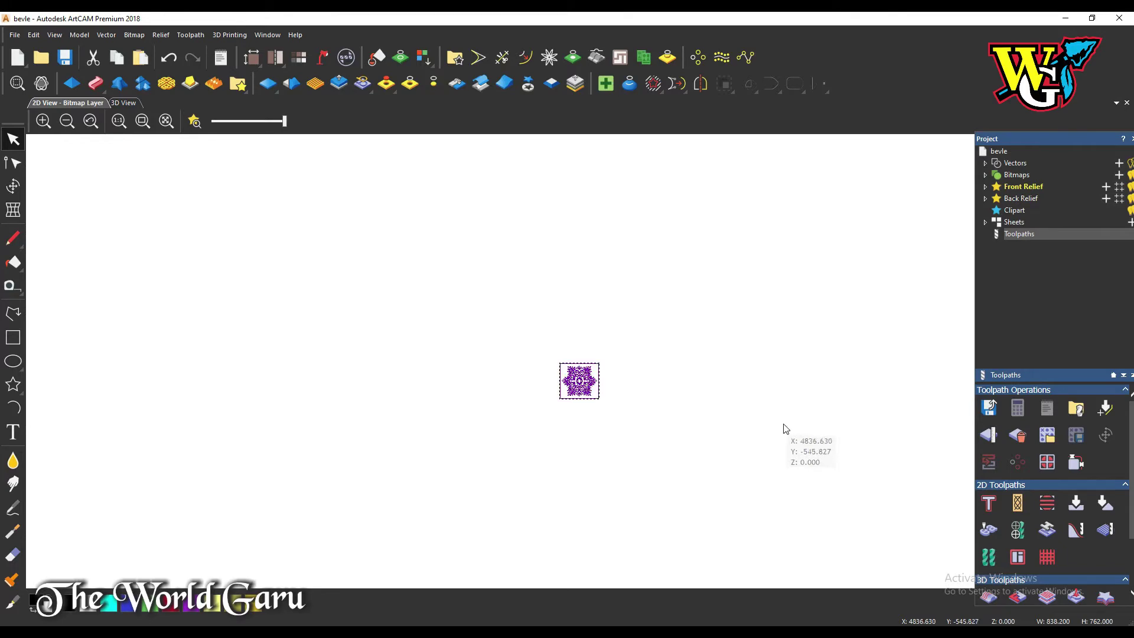
scroll(589, 392, "up", 5)
scroll(587, 400, "down", 3)
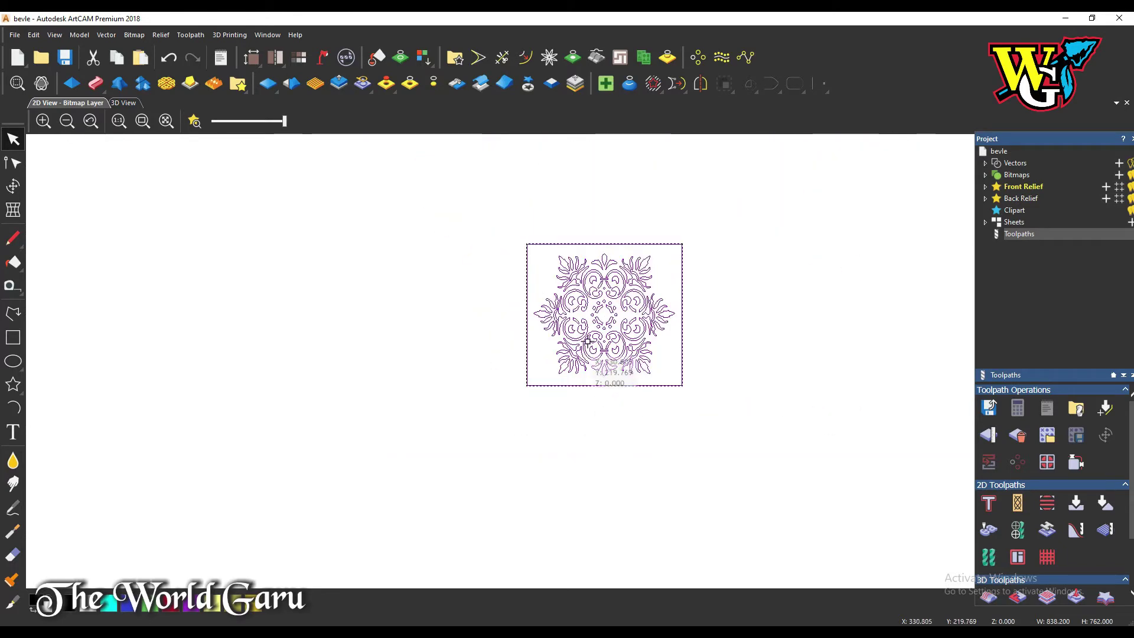
scroll(602, 309, "up", 2)
left_click(601, 309)
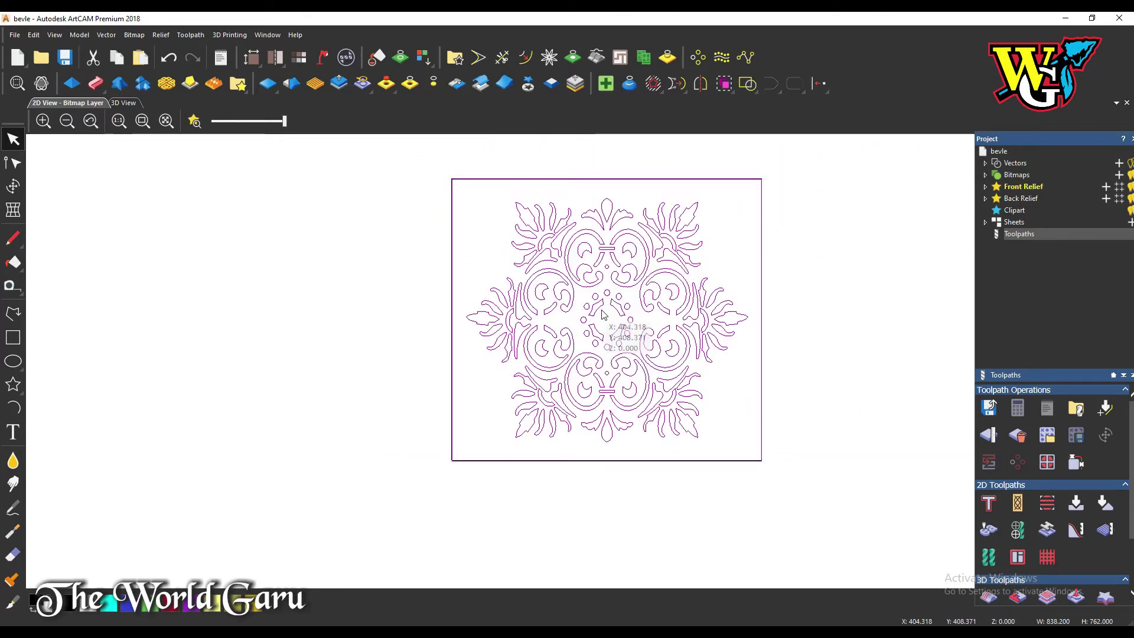
left_click(826, 329)
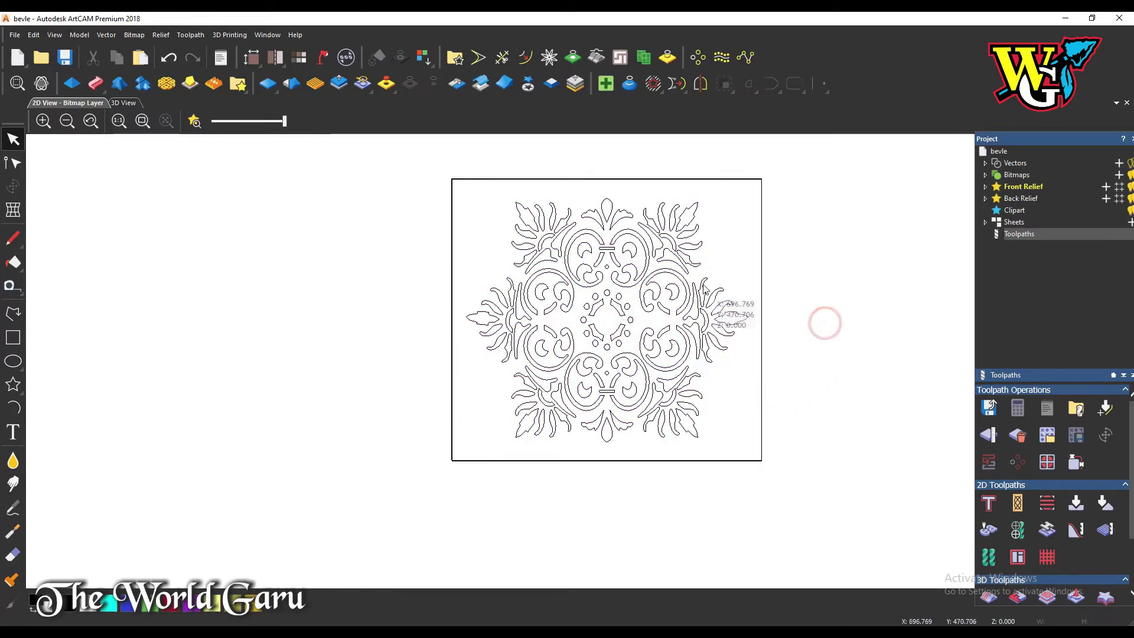
- Select the ornament vectors without the outer square frame and start a Bevel Carving toolpath for the selected vectors
left_click_drag(437, 160, 755, 460)
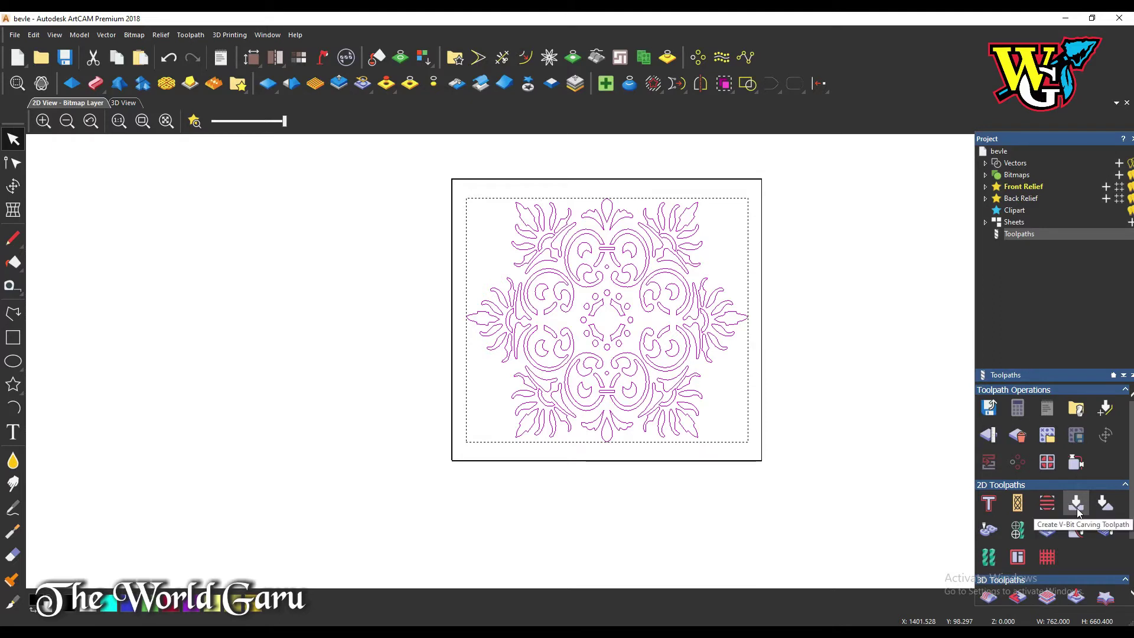
left_click(1108, 510)
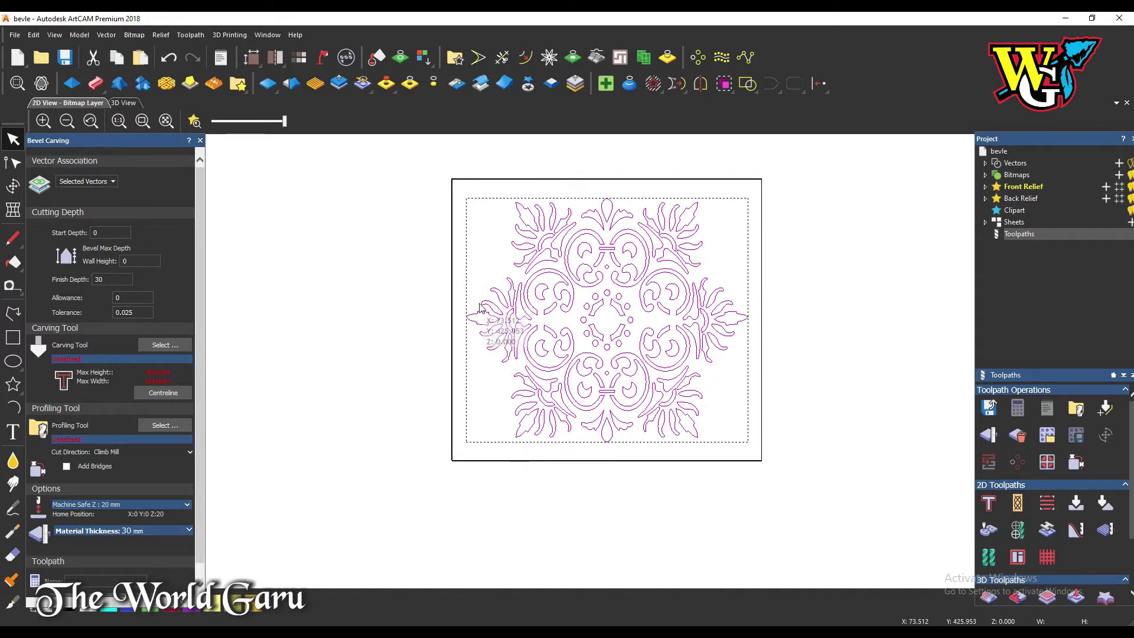
left_click(86, 182)
left_click(87, 183)
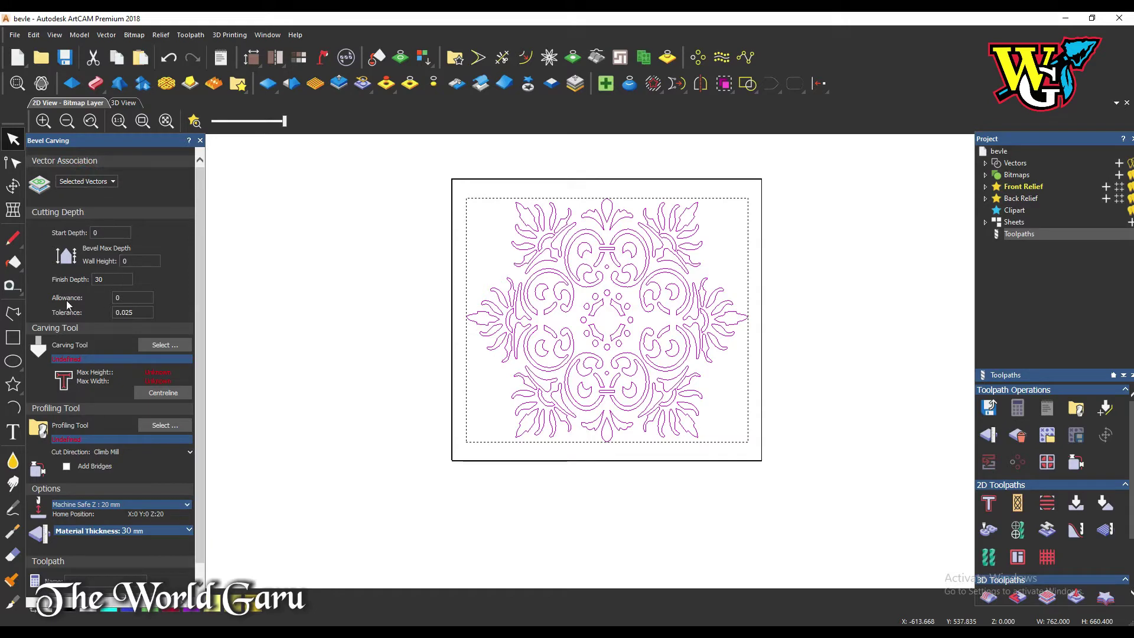
- Choose the V-Bit 32 mm 90 degree from the V-Carving group as the carving tool
left_click(164, 346)
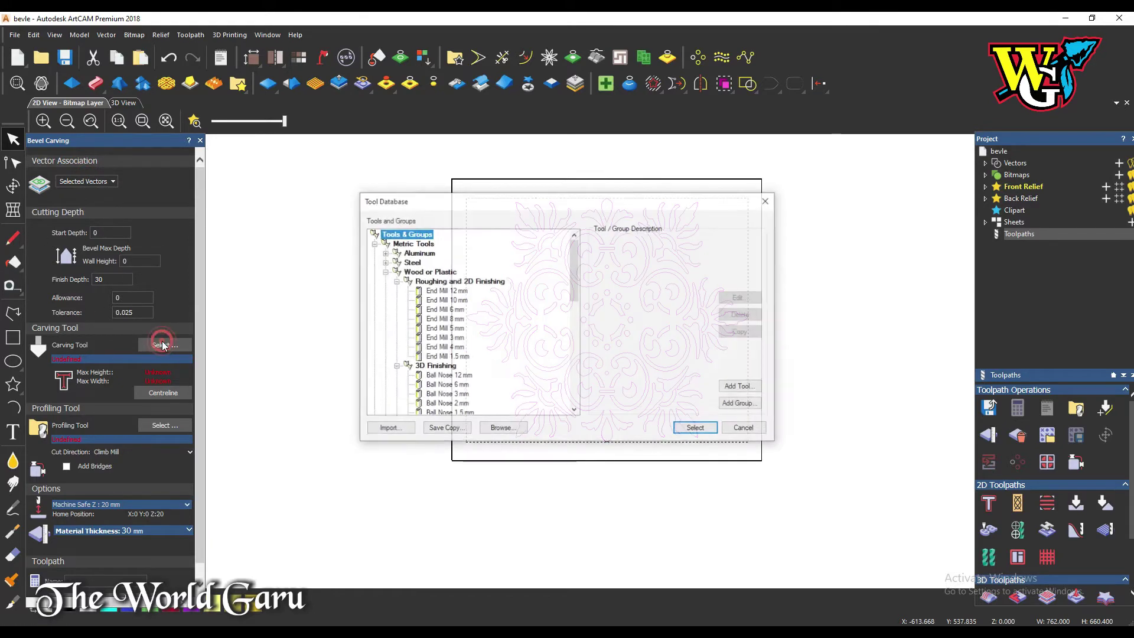
scroll(423, 352, "down", 3)
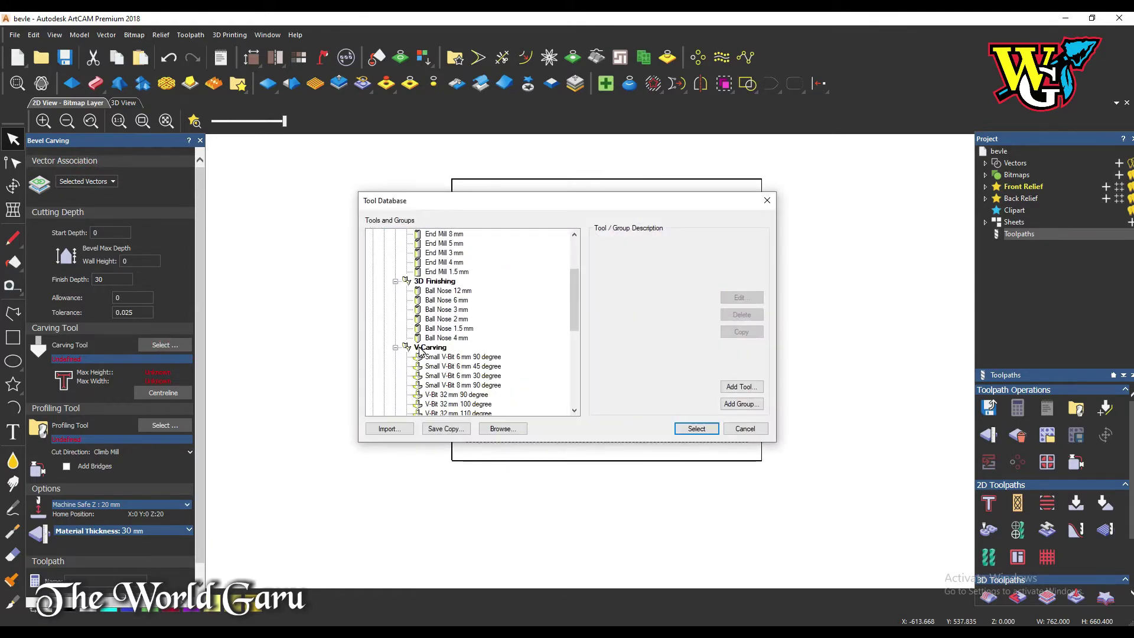
scroll(423, 353, "down", 2)
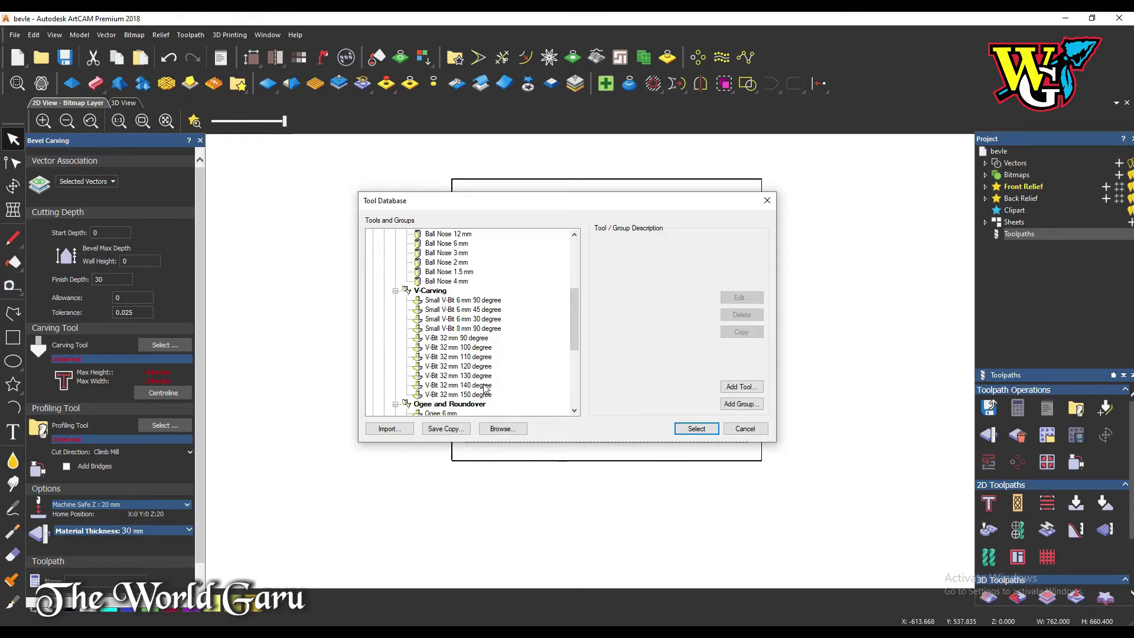
left_click(449, 340)
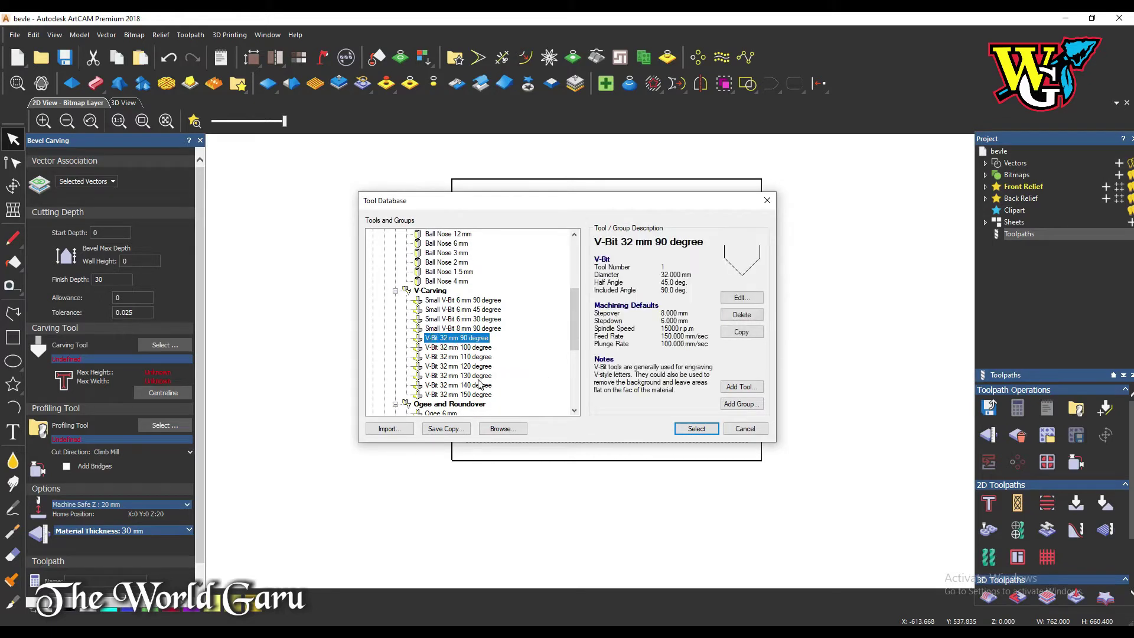
left_click(696, 431)
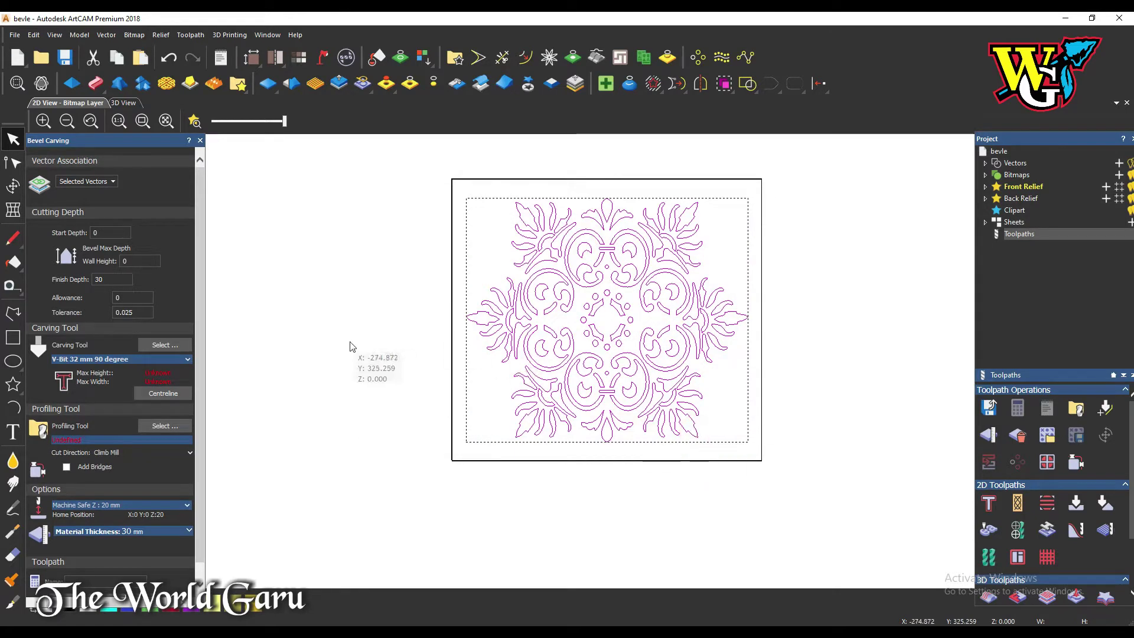
- Set the V-bit carving tool's spindle speed to 18000 r.p.m and collapse its settings
left_click(178, 360)
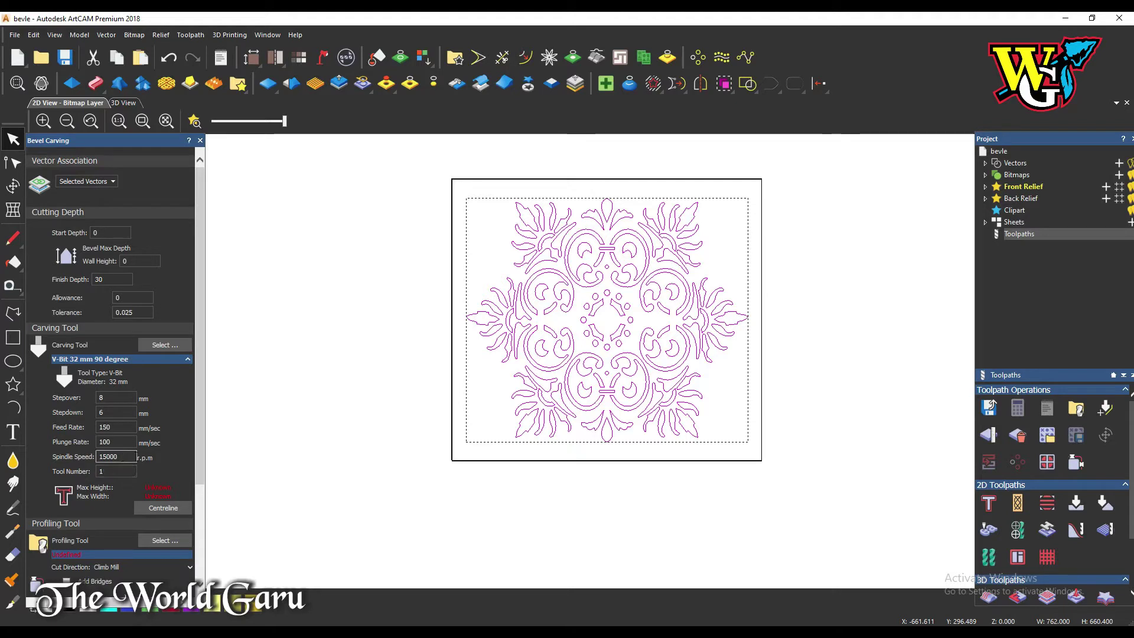
double_click(118, 457)
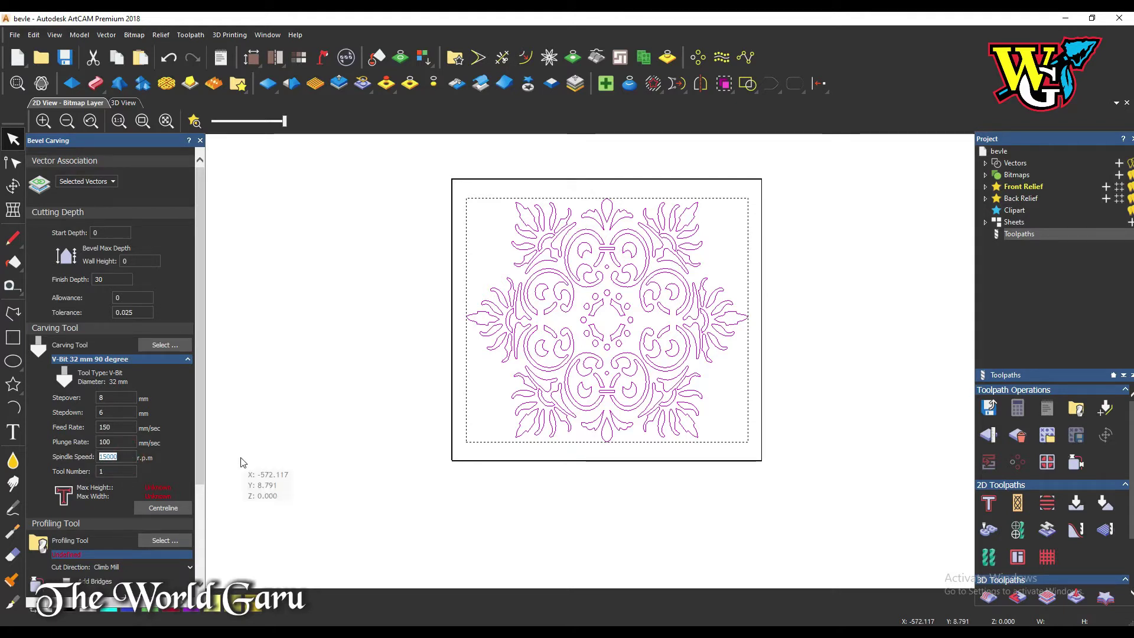
key("BackSpace")
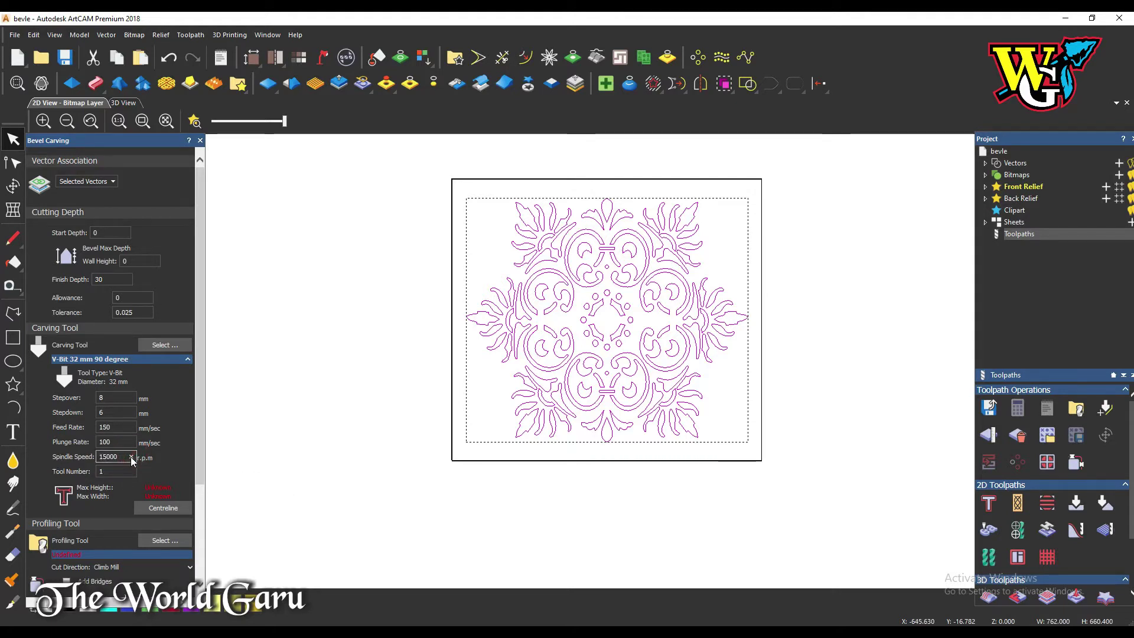
left_click(131, 462)
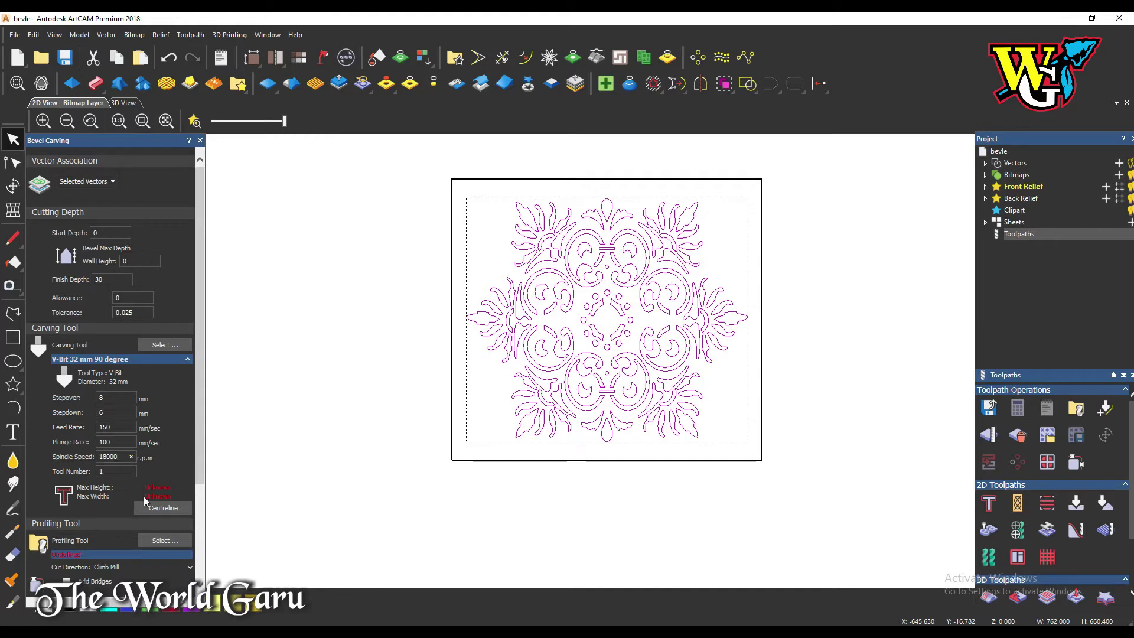
left_click(147, 377)
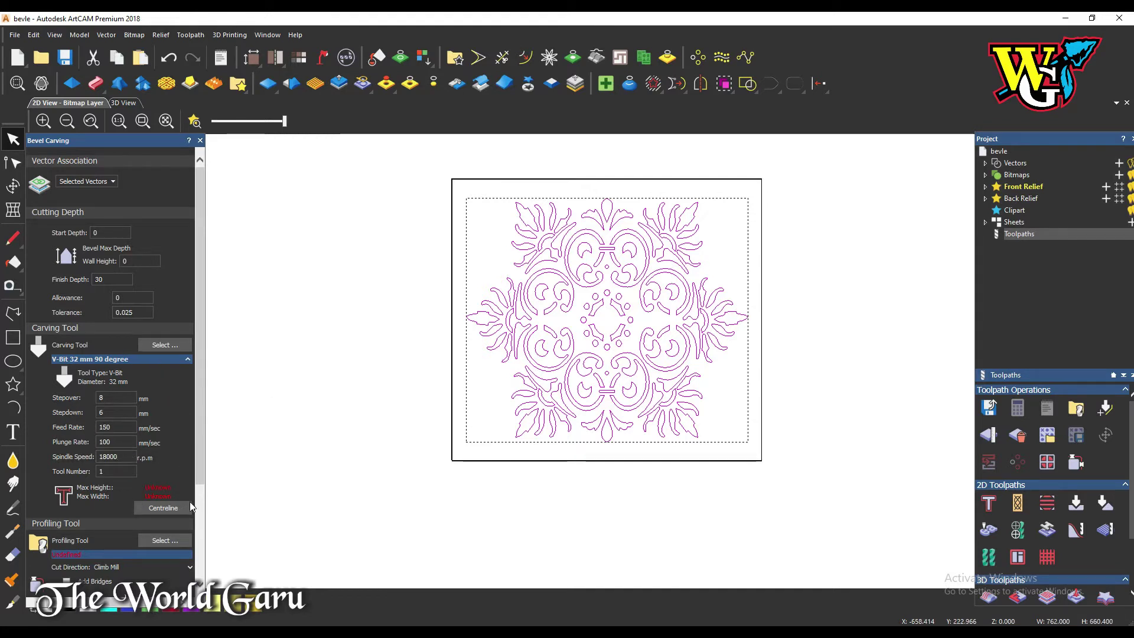
left_click(170, 359)
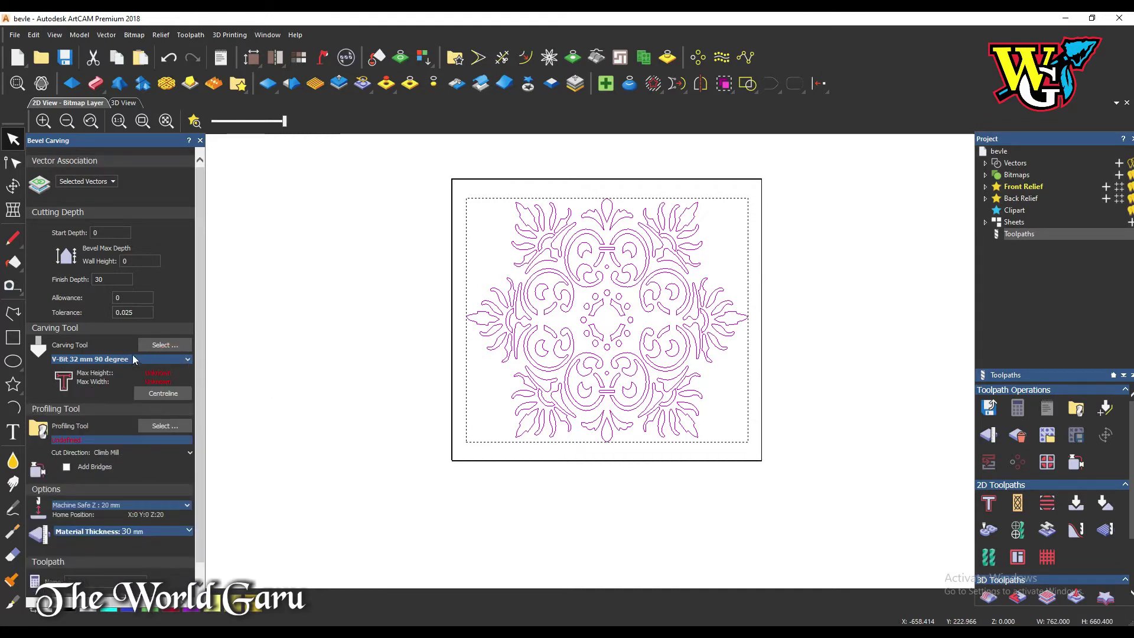
- Calculate the bevel centreline of the selected ornament vectors with the chosen V-bit
left_click(179, 397)
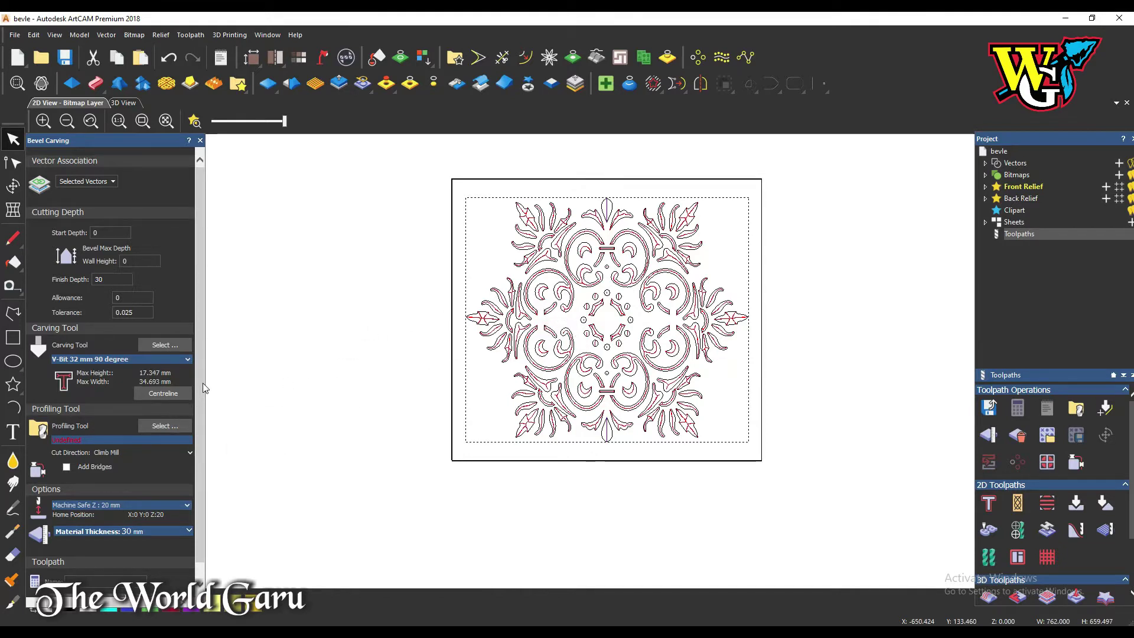
scroll(203, 388, "down", 1)
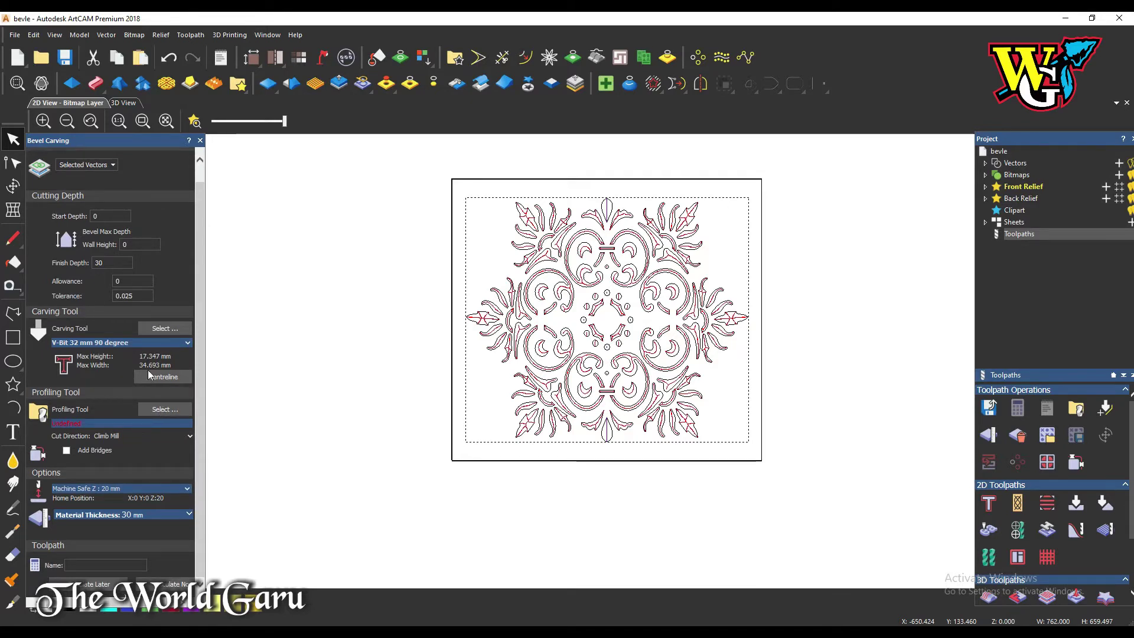
scroll(101, 381, "up", 1)
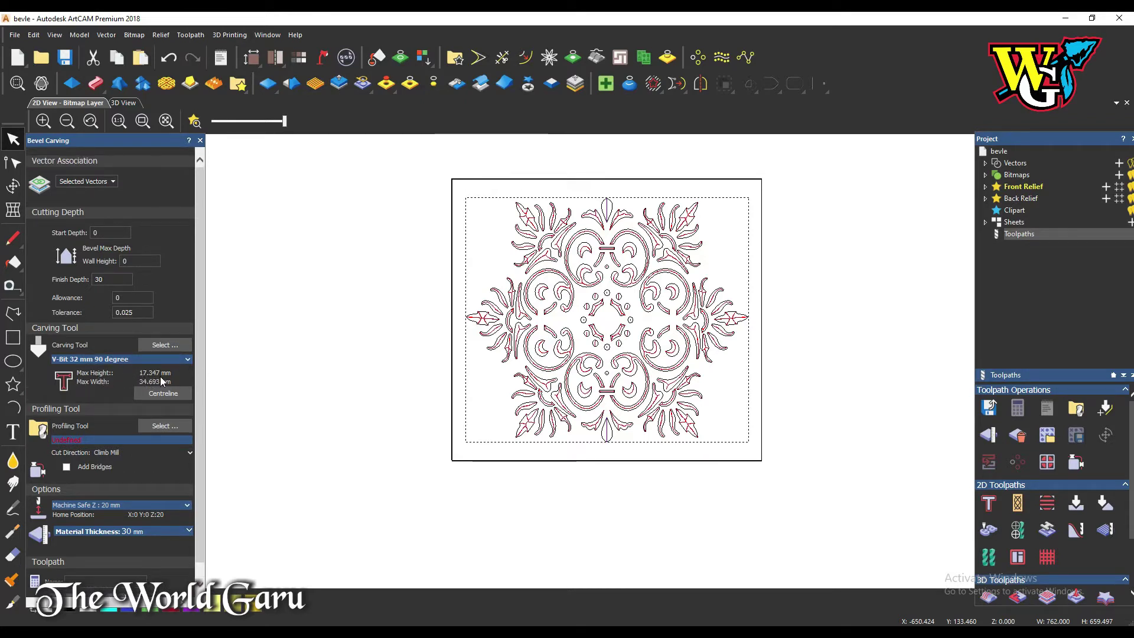
- Set the bevel carving's finish depth to 20 mm and its wall height to 5 mm
left_click(96, 279)
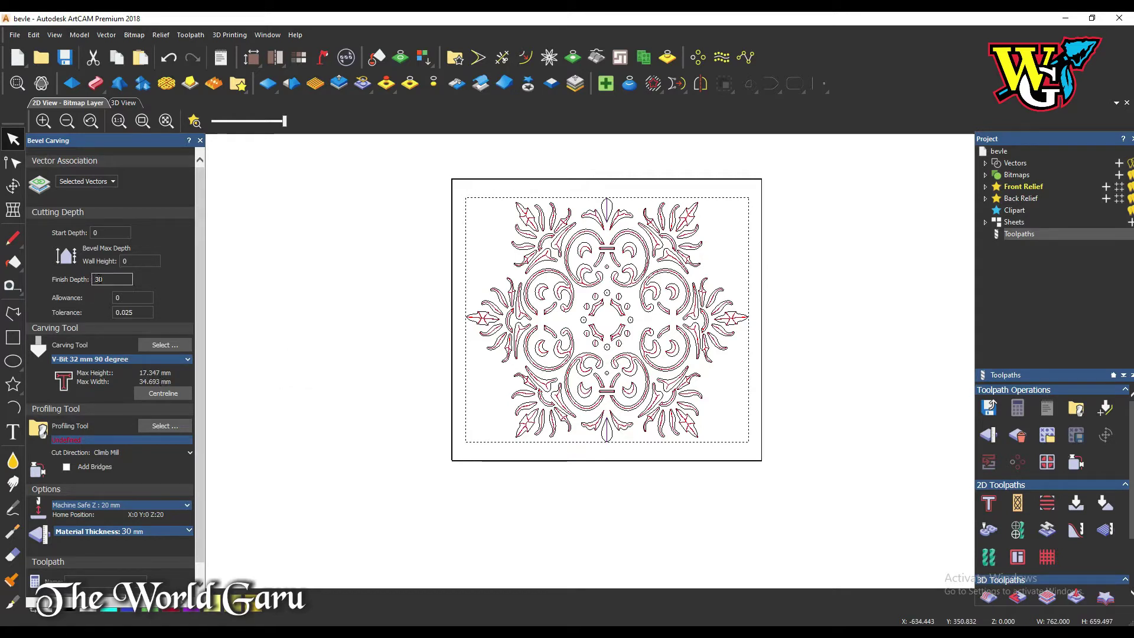
left_click(110, 278)
type("20")
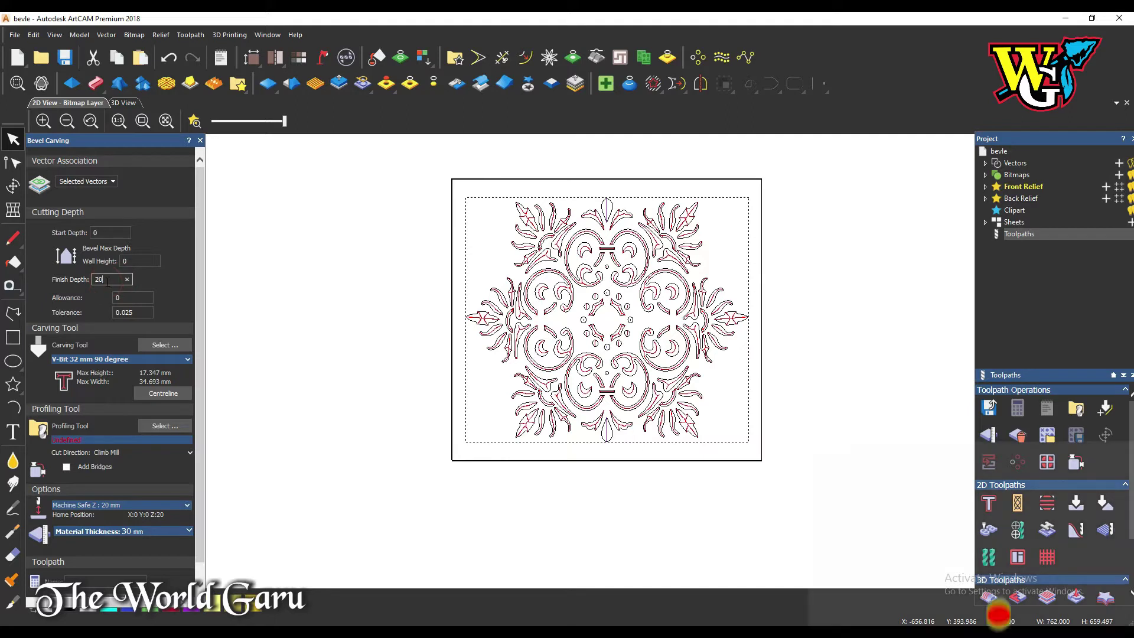
left_click(131, 262)
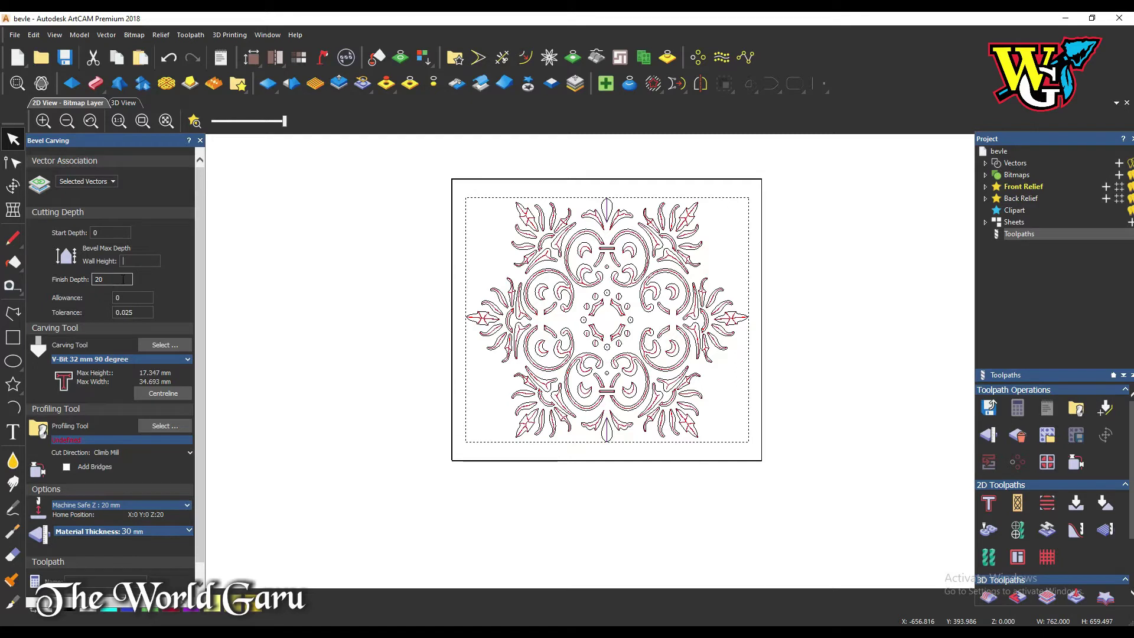
type("5")
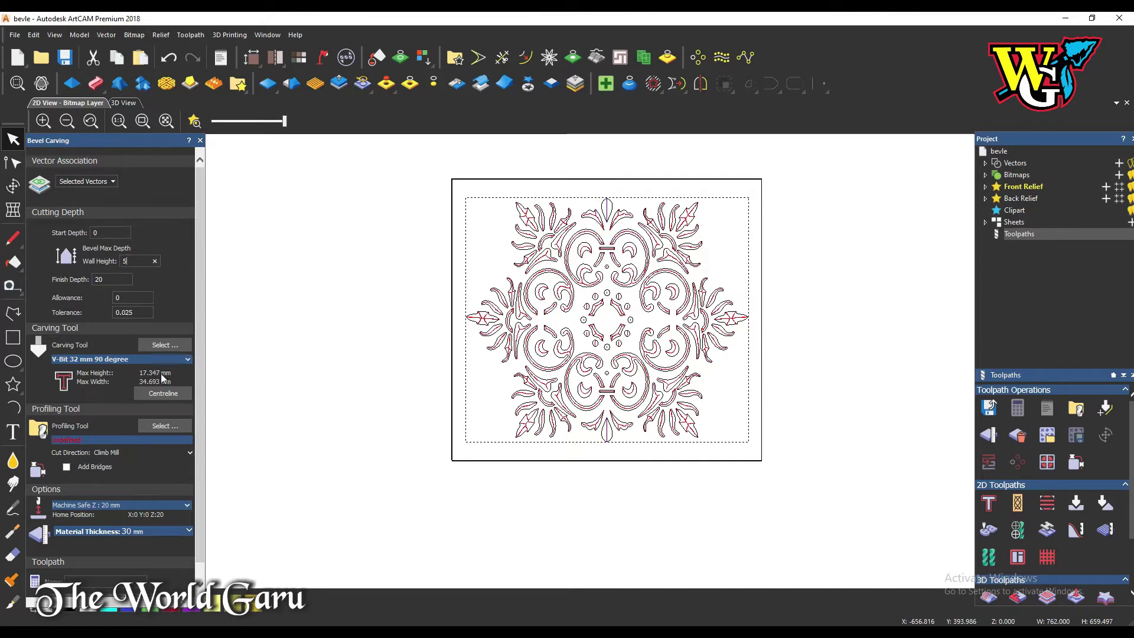
- Choose the End Mill 4 mm from the Roughing and 2D Finishing group as the bevel carving's profiling tool
scroll(162, 348, "down", 1)
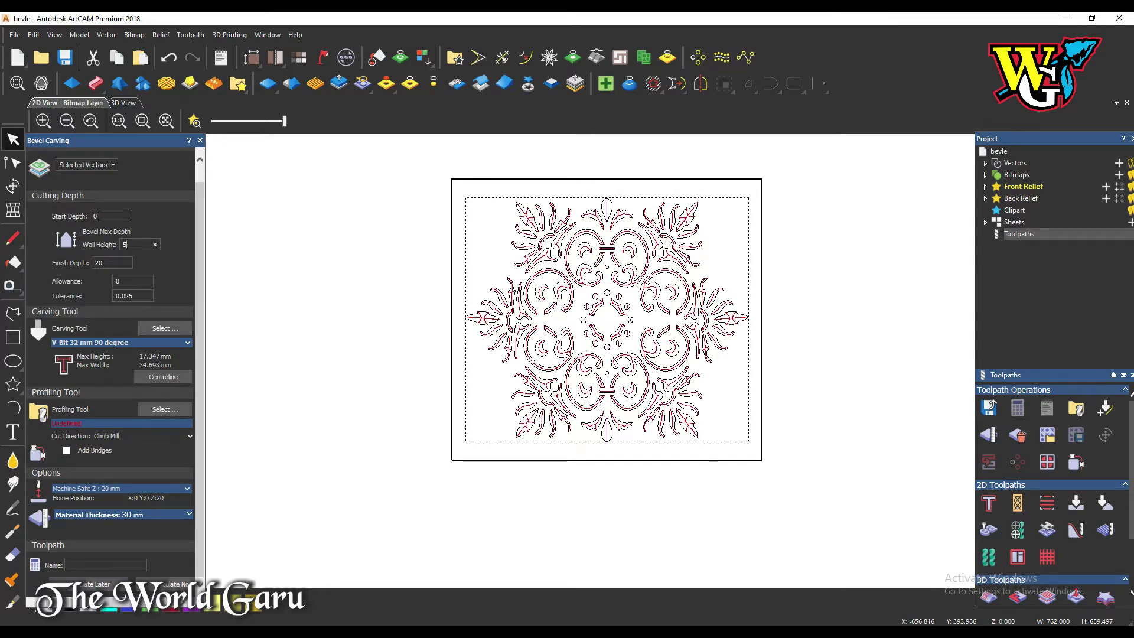
left_click(165, 408)
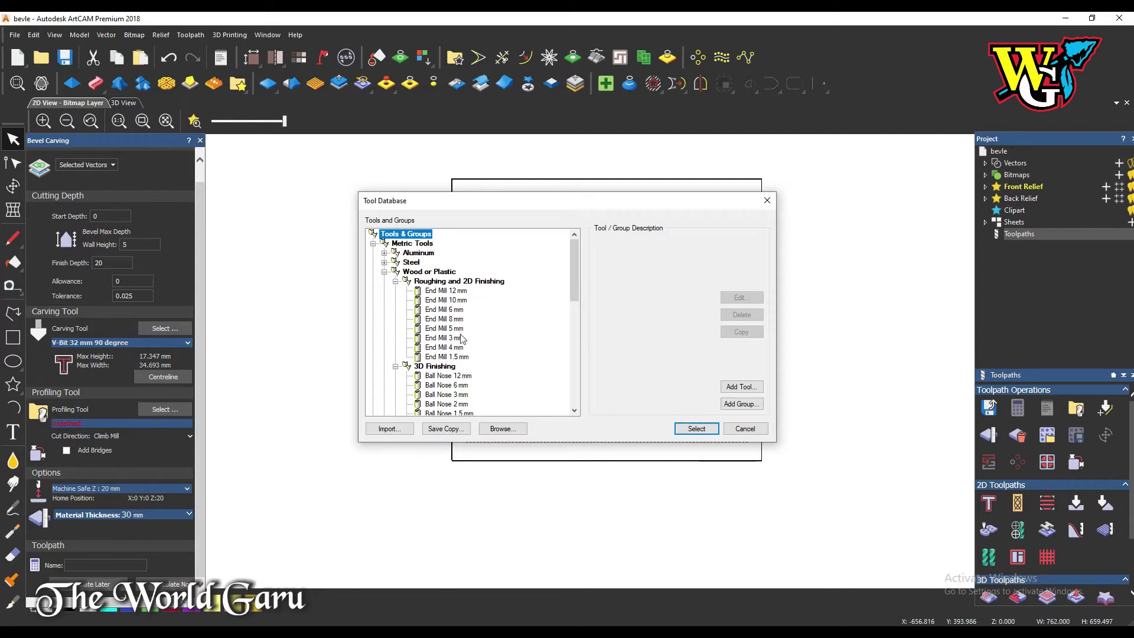
left_click(444, 347)
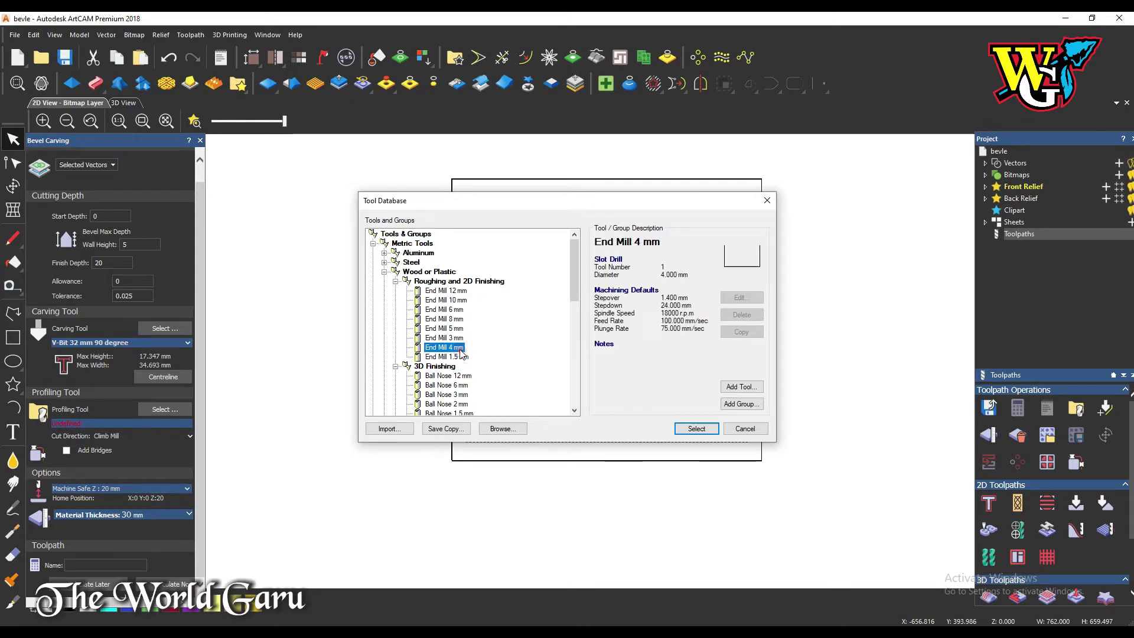
left_click(696, 428)
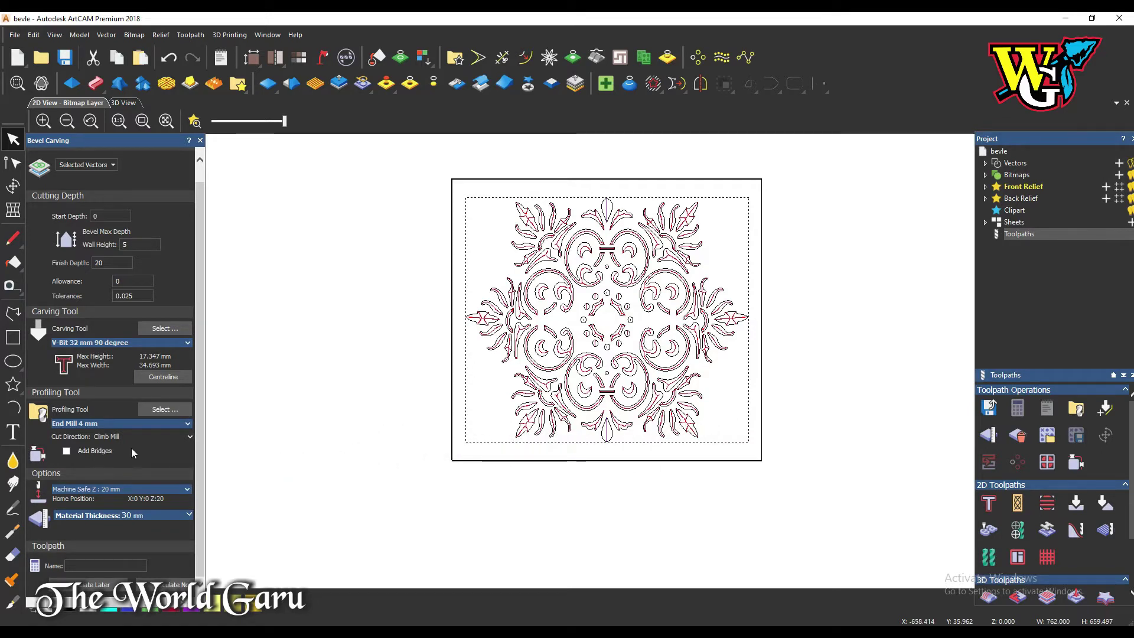
- Review the cutting parameters of the 4 mm end mill profiling tool and collapse its settings
scroll(130, 448, "down", 1)
left_click(152, 423)
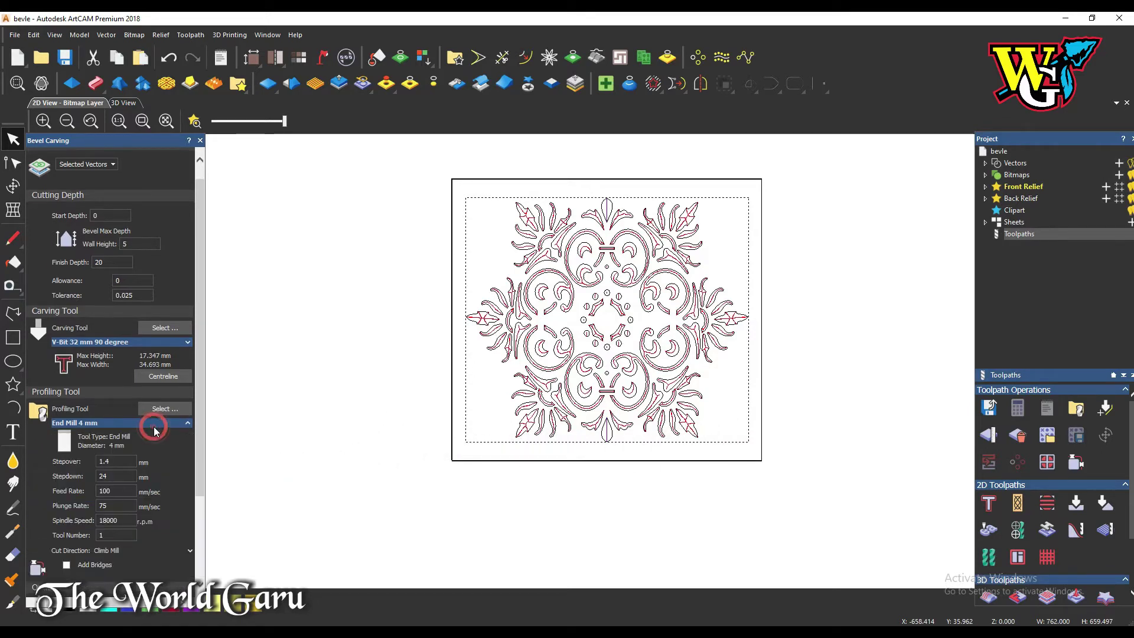
left_click(96, 423)
left_click(99, 424)
left_click(119, 479)
left_click(118, 476)
left_click(169, 425)
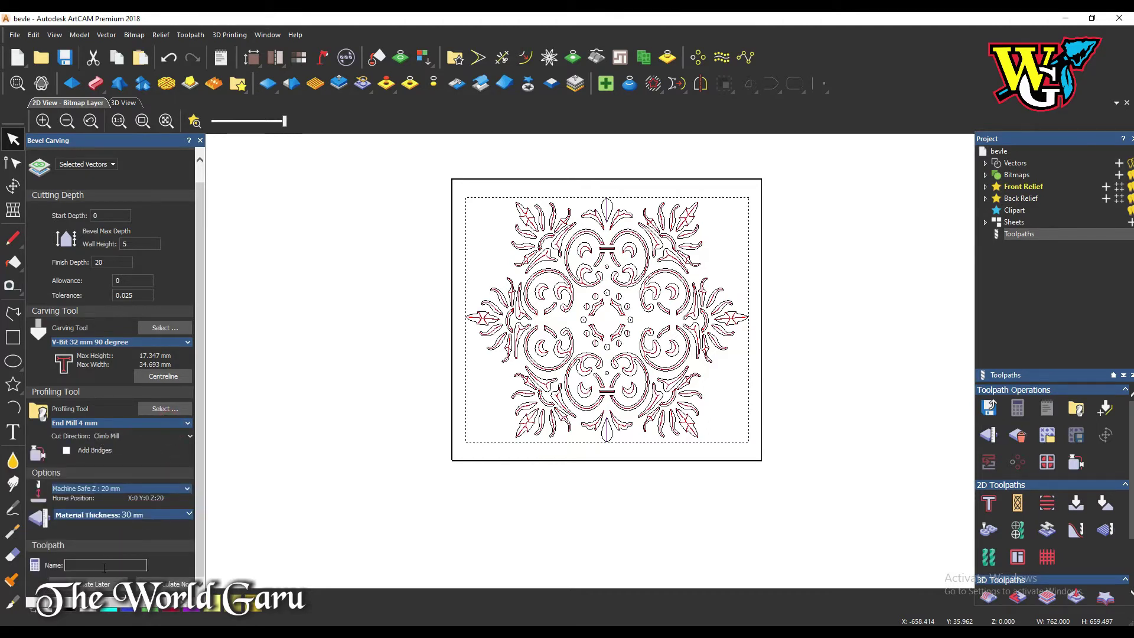
- Open the material setup and accept a material thickness of 30 mm with zero top offset
left_click(189, 515)
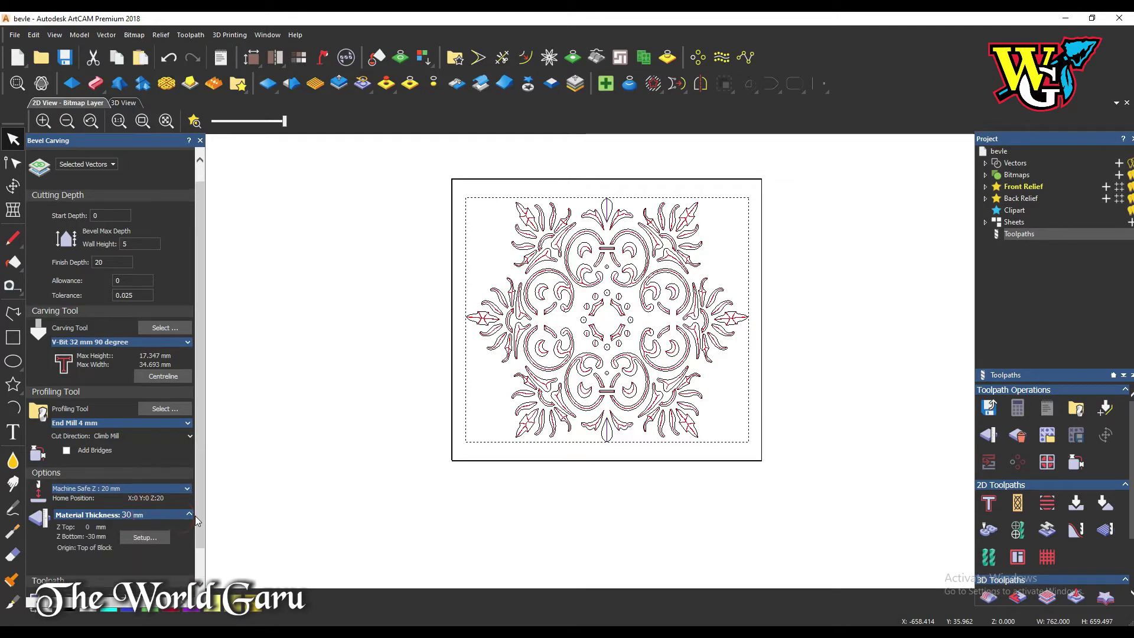
left_click(145, 537)
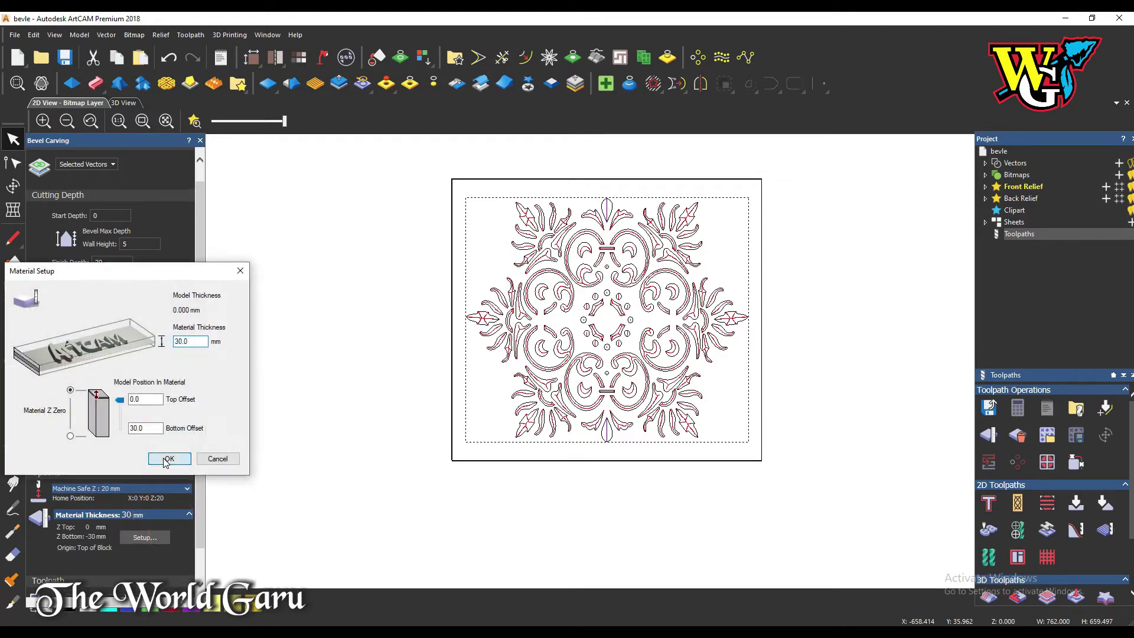
left_click(167, 459)
- Calculate the bevel carving toolpath immediately, accept the truncated bevel, and close the bevel carving settings
scroll(309, 532, "down", 5)
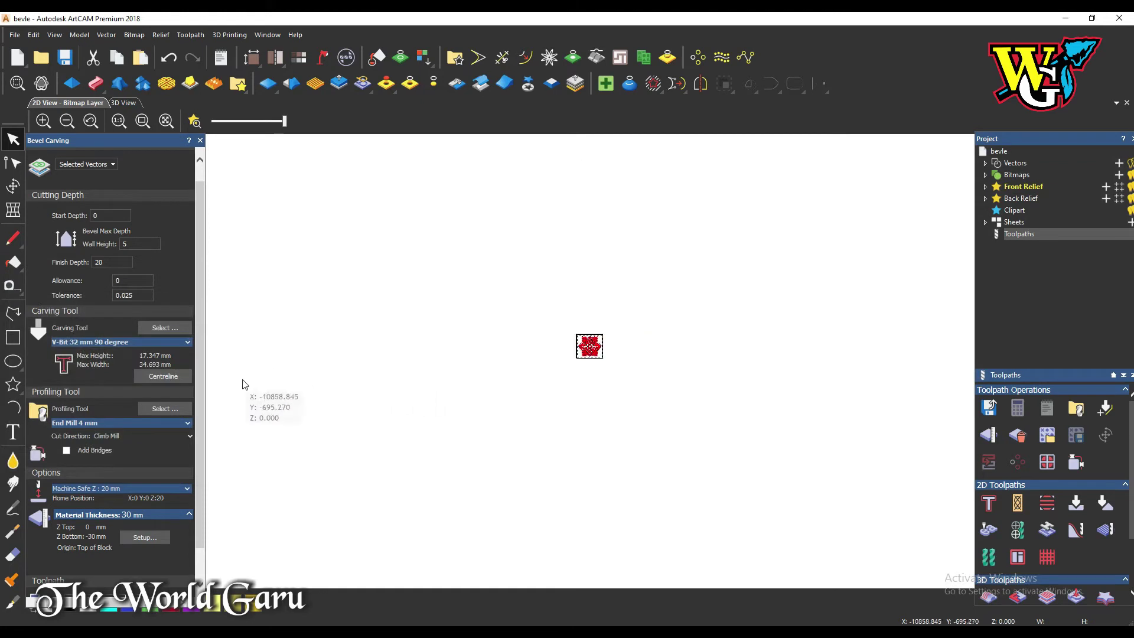
scroll(170, 464, "down", 1)
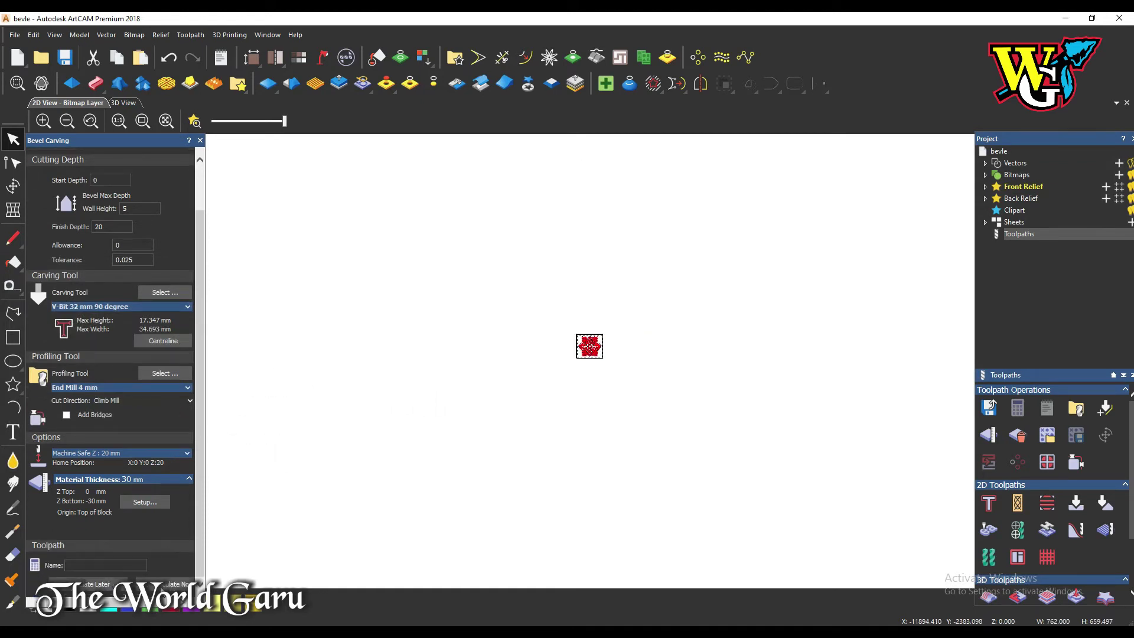
left_click(163, 582)
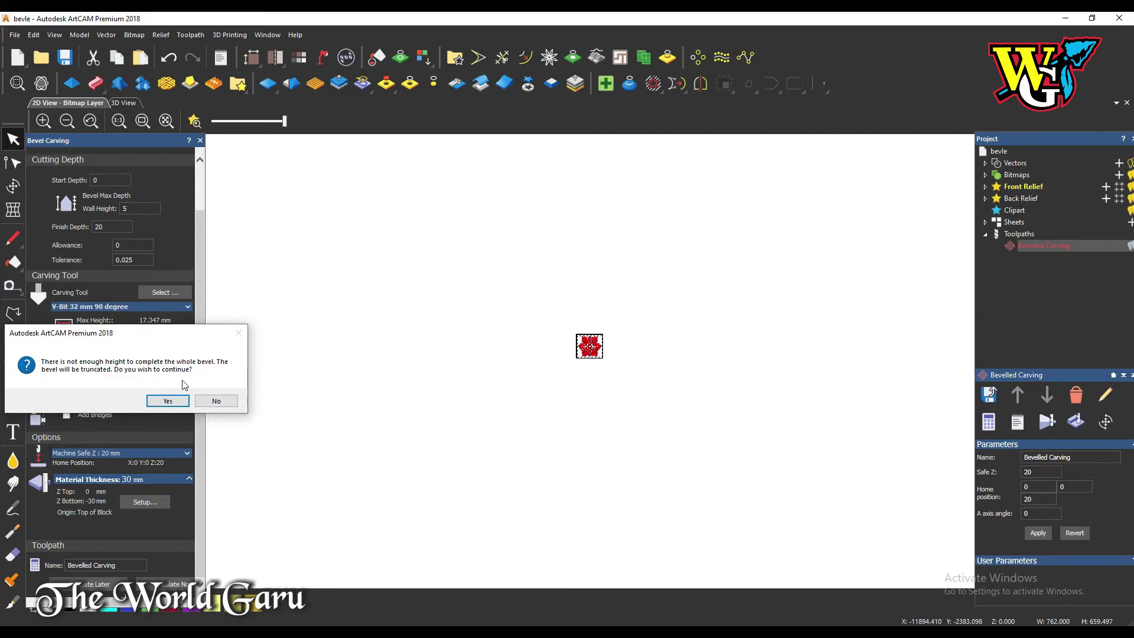
left_click(170, 400)
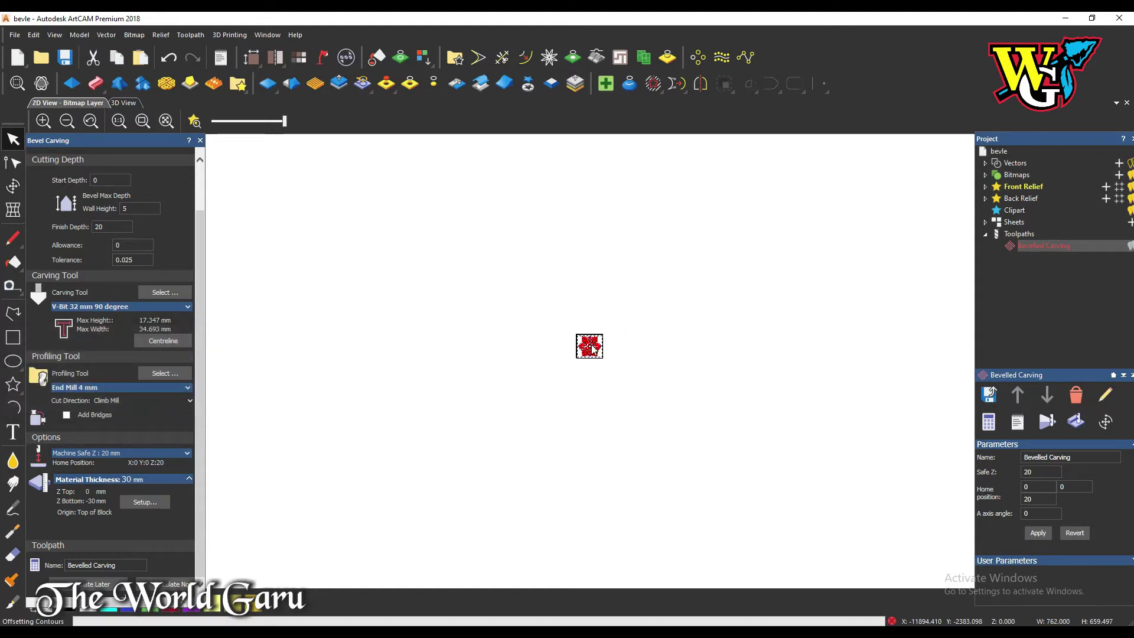
scroll(603, 378, "up", 6)
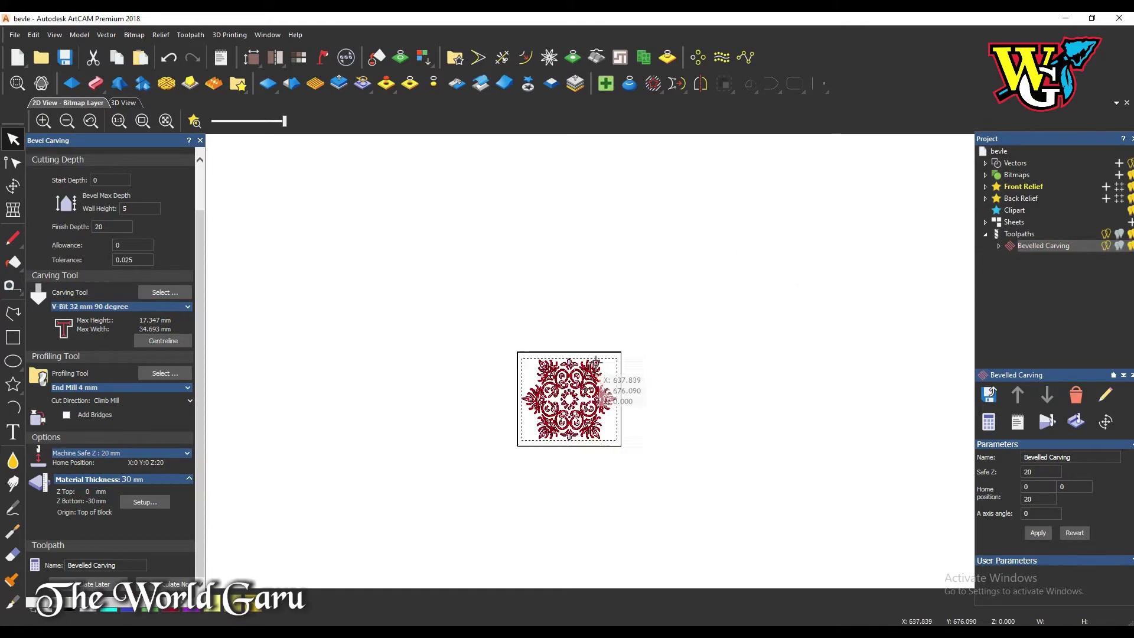
scroll(549, 406, "down", 5)
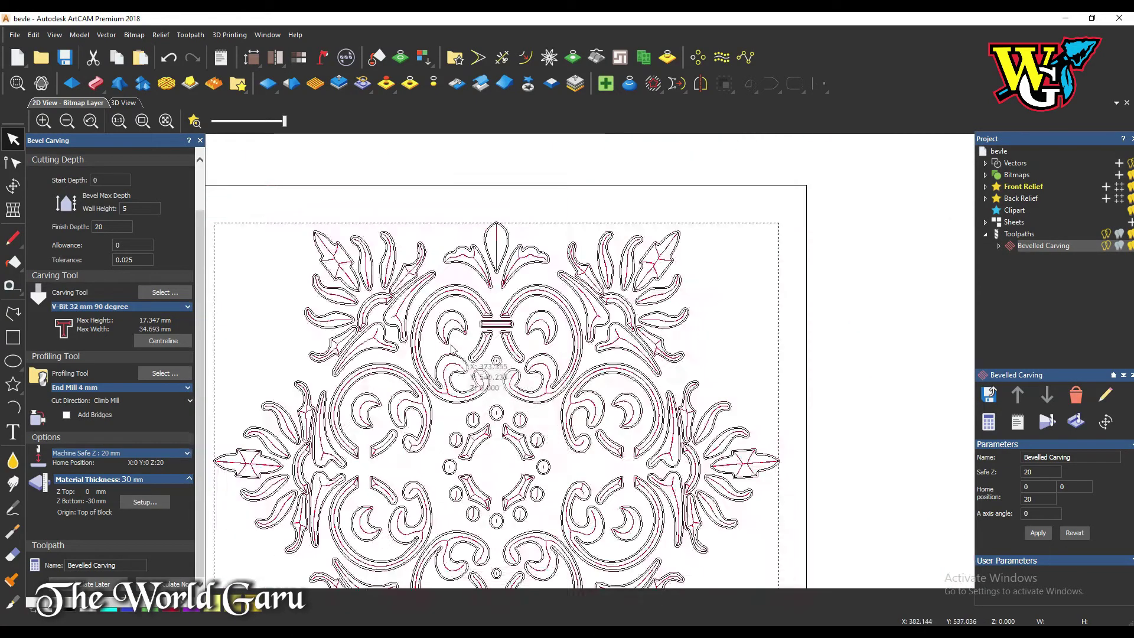
left_click(199, 141)
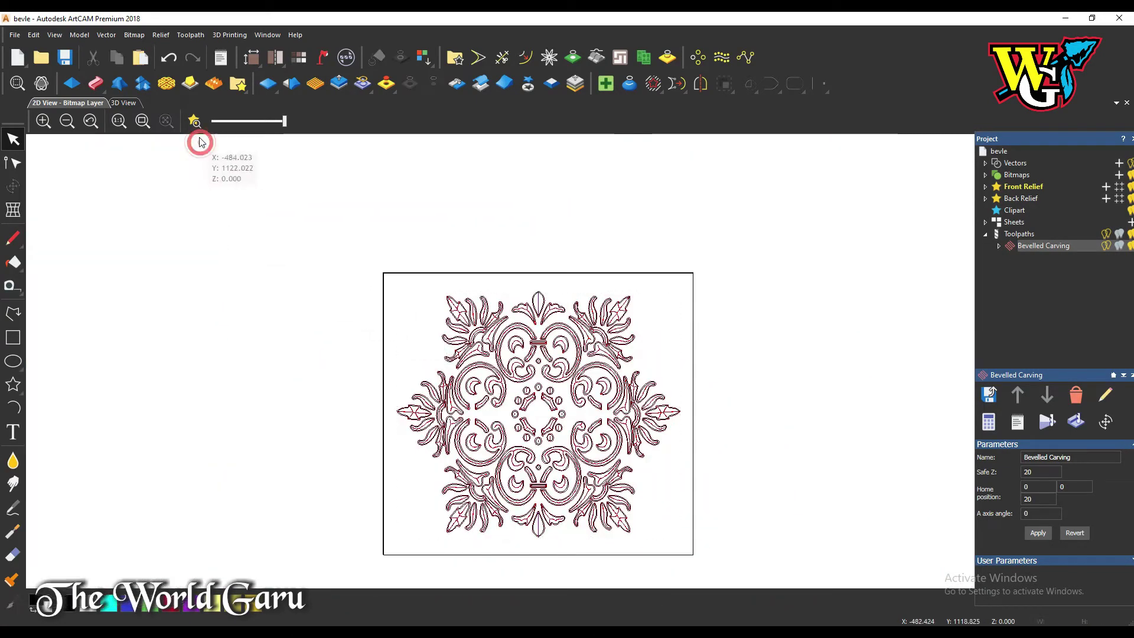
- Show the toolpath on the block in a tilted 3D view and open the lights and material settings
left_click(121, 102)
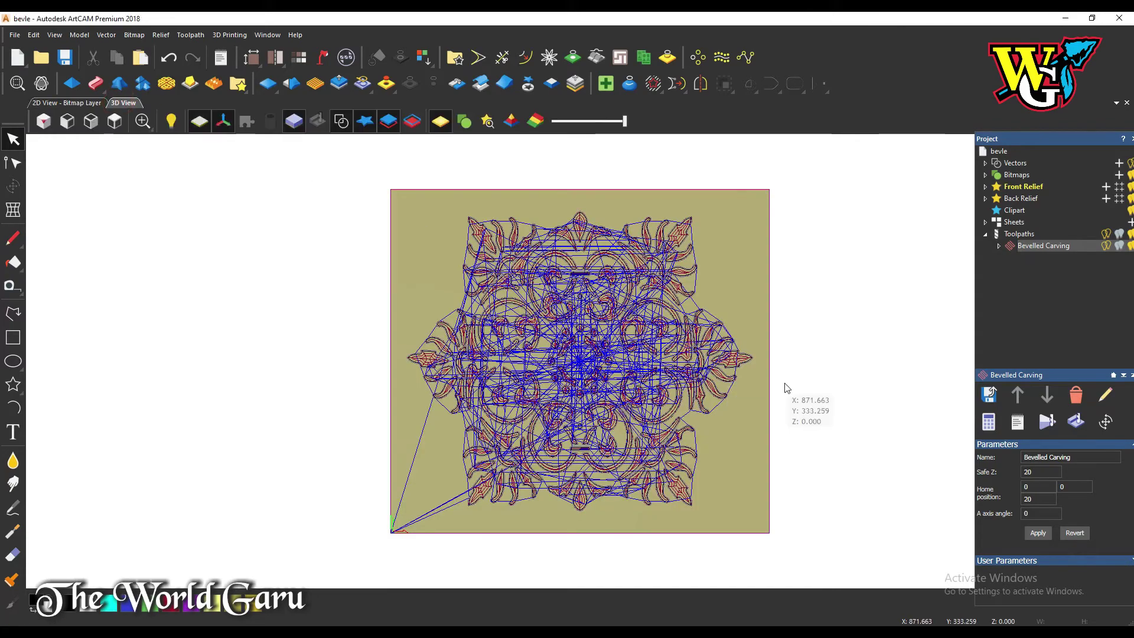
left_click_drag(735, 406, 299, 216)
left_click(322, 57)
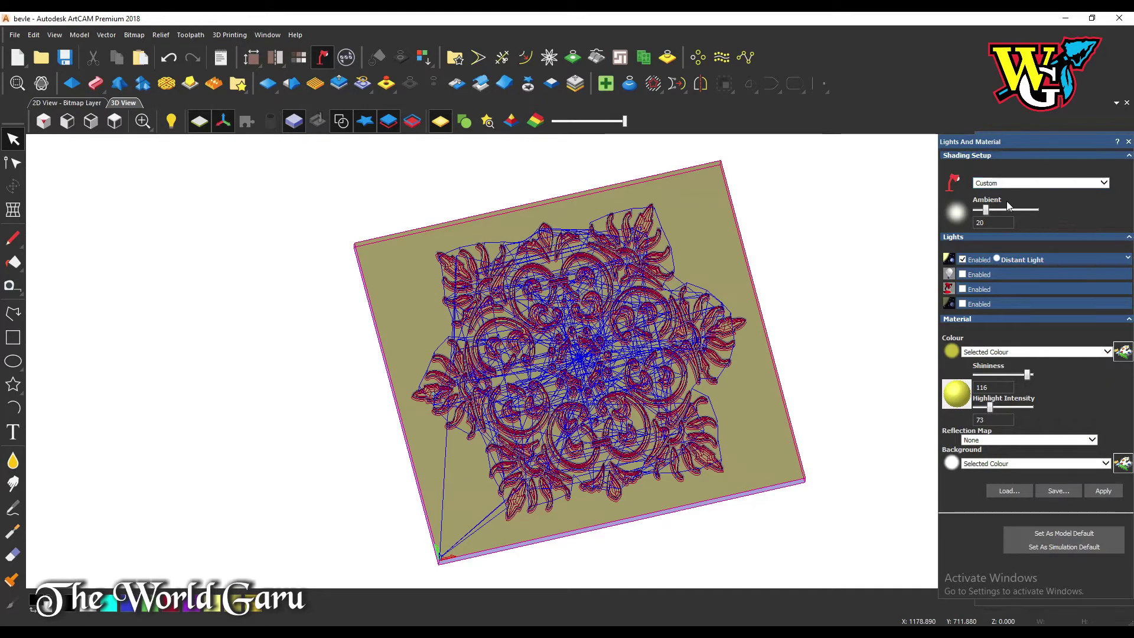
- Apply the Beech (V) shading preset to the material block
left_click(1022, 183)
left_click(991, 252)
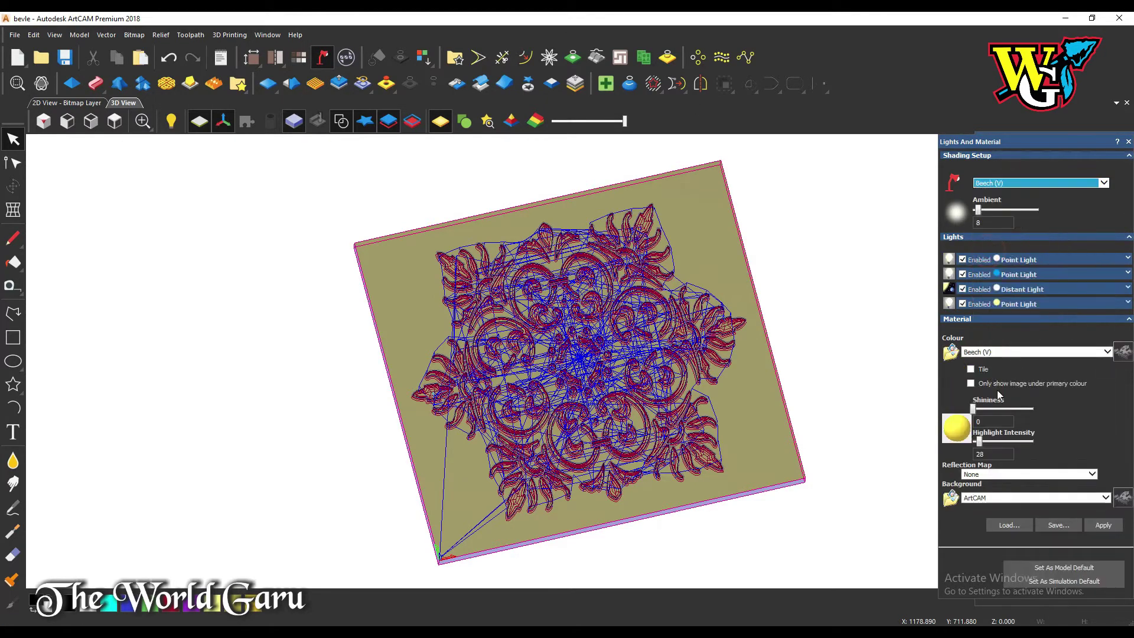
left_click(1104, 526)
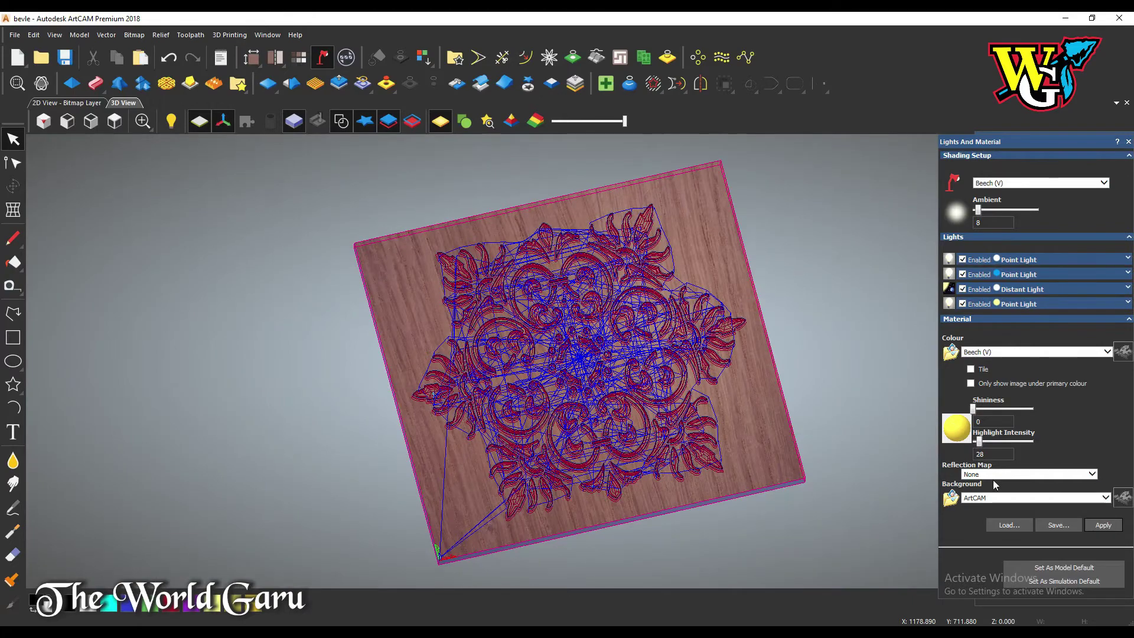
left_click_drag(752, 427, 702, 281)
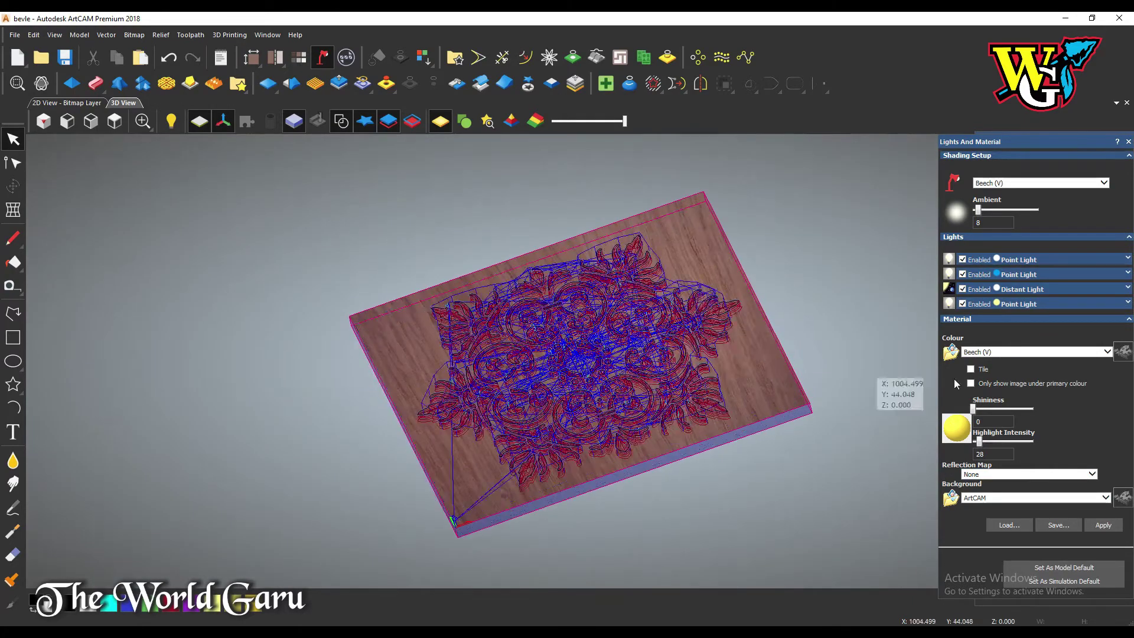
- Apply the Light Oak (V) shading preset to the material block
left_click(1036, 183)
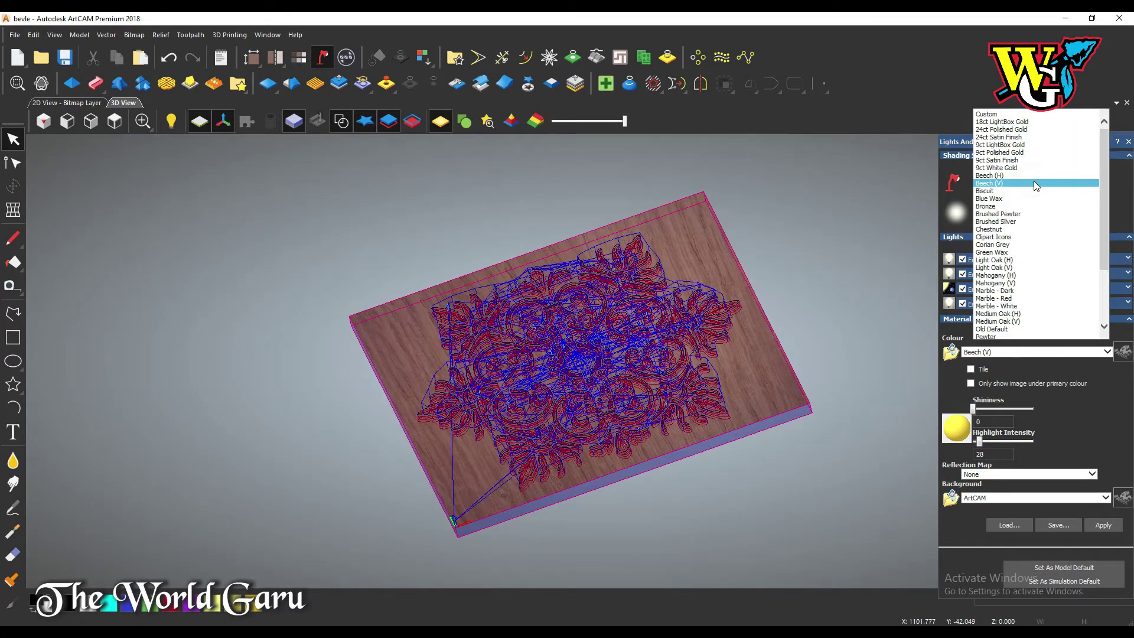
left_click(1004, 268)
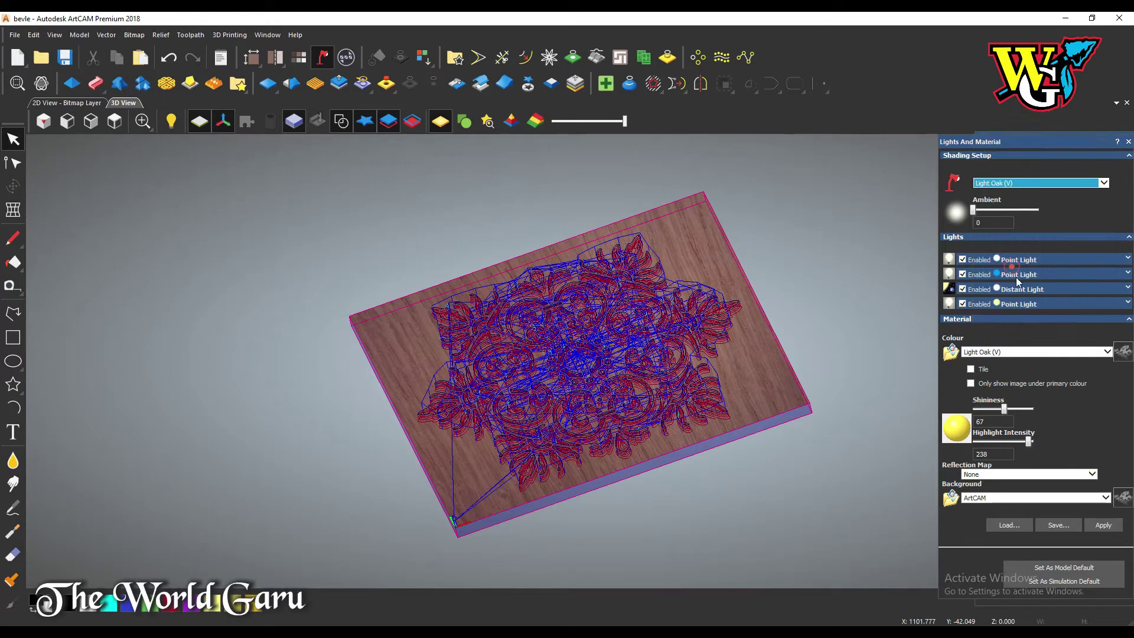
left_click(1103, 525)
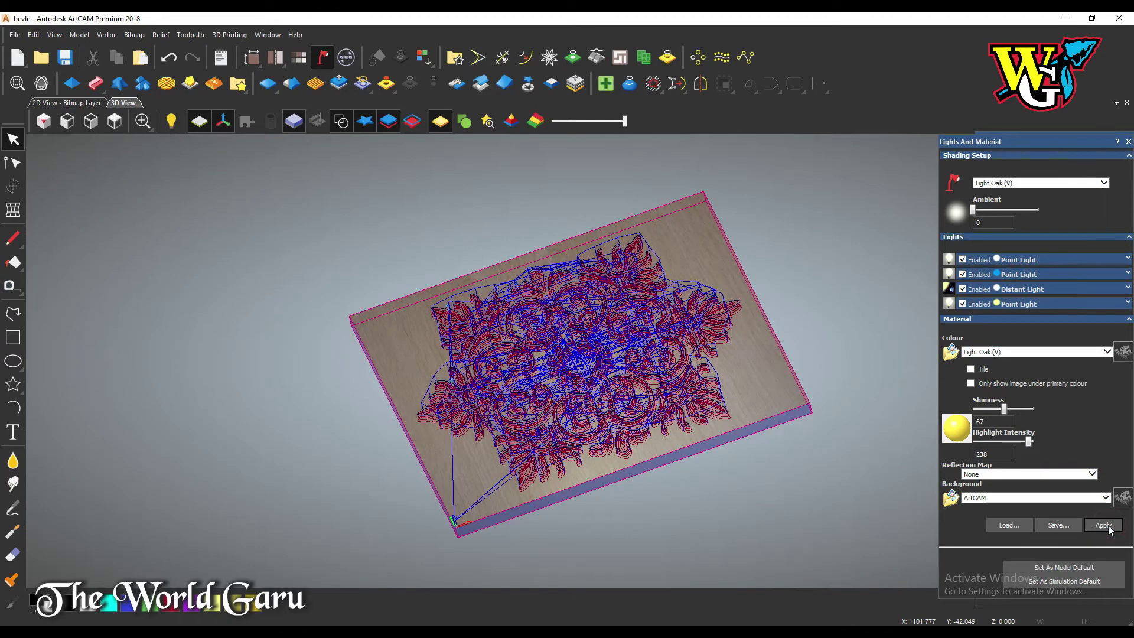
- Try the Clipart Icons shading preset, then apply Green Wax to the material block
left_click(1012, 183)
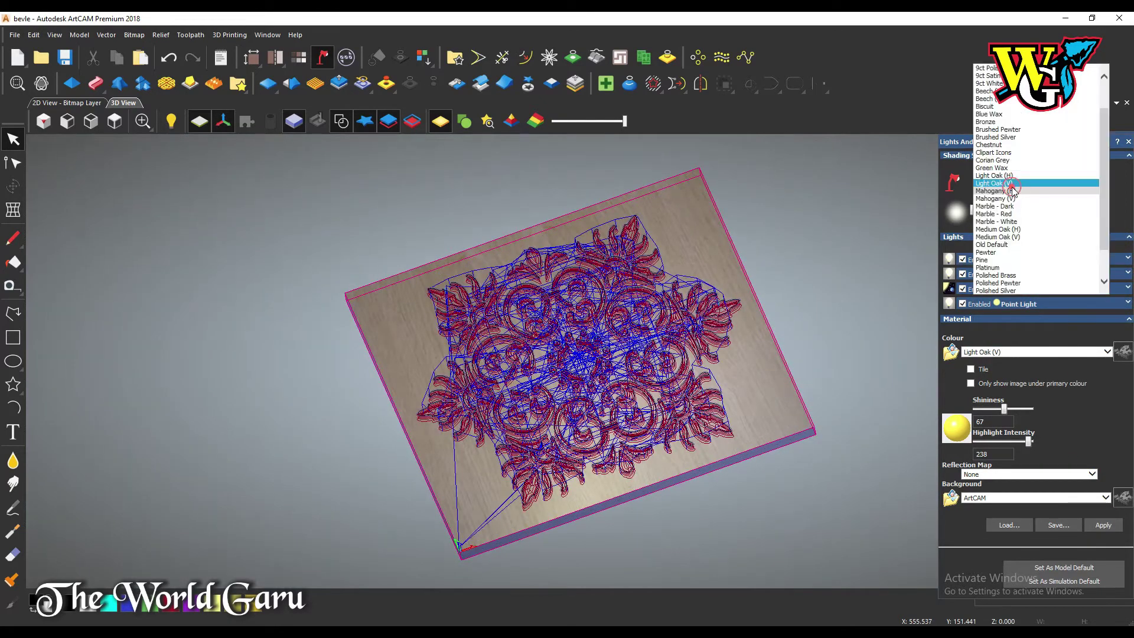
left_click(1008, 156)
left_click(1011, 183)
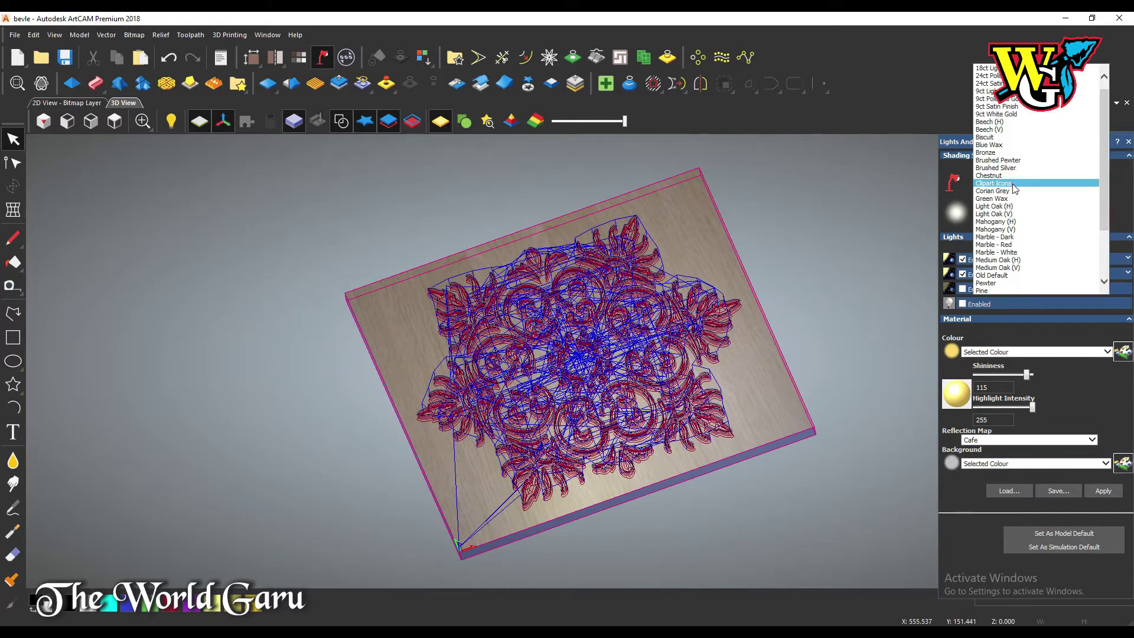
left_click(1010, 198)
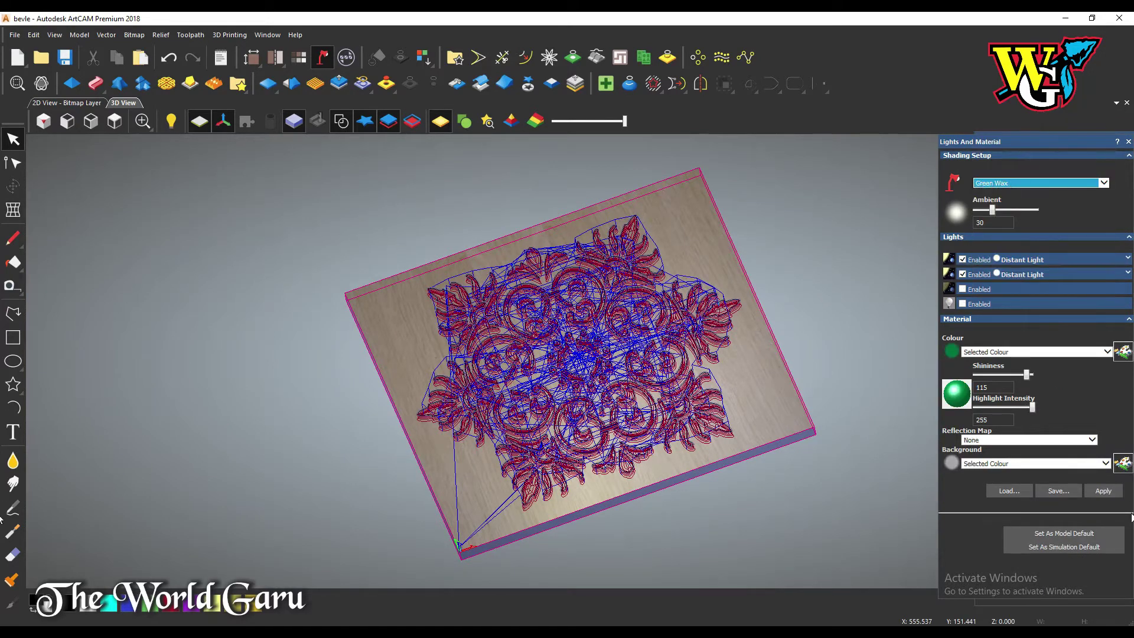
left_click(1117, 494)
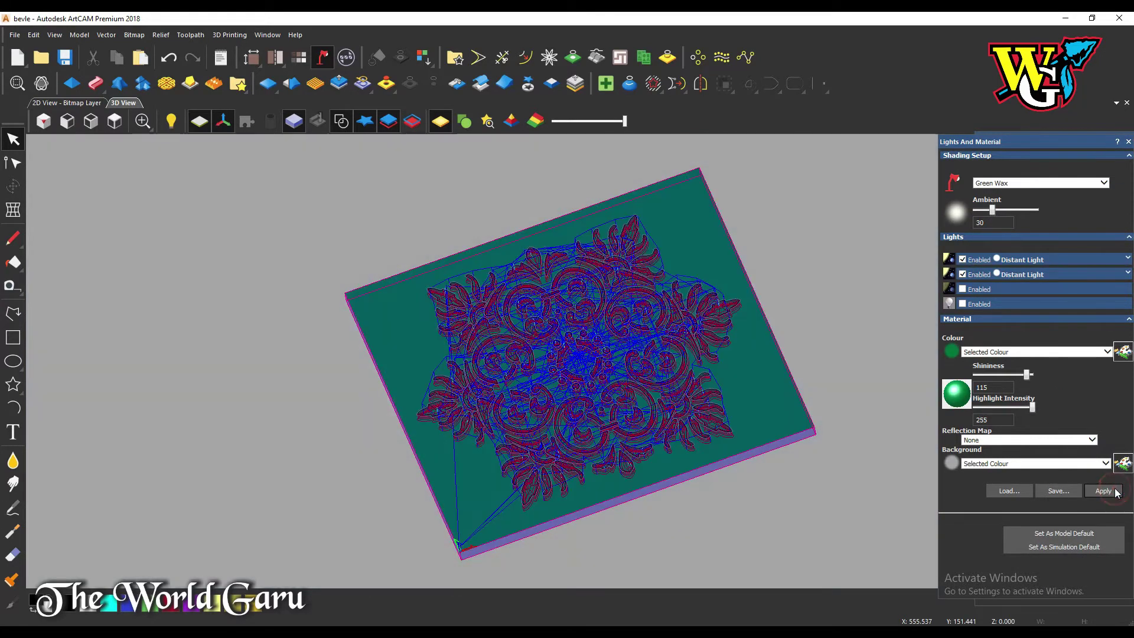
- Try the Marble - Dark, Medium Oak (H), Medium Oak (V), Pewter and Polished Pewter shading presets without applying them
left_click(1015, 187)
left_click(1004, 222)
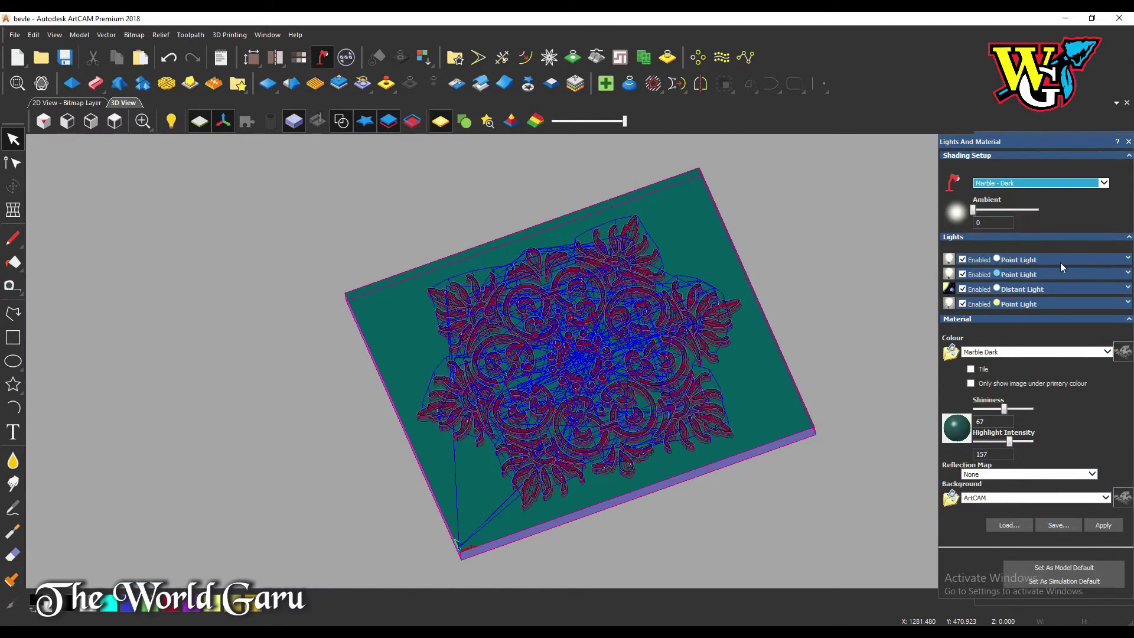
left_click(1009, 183)
left_click(1007, 206)
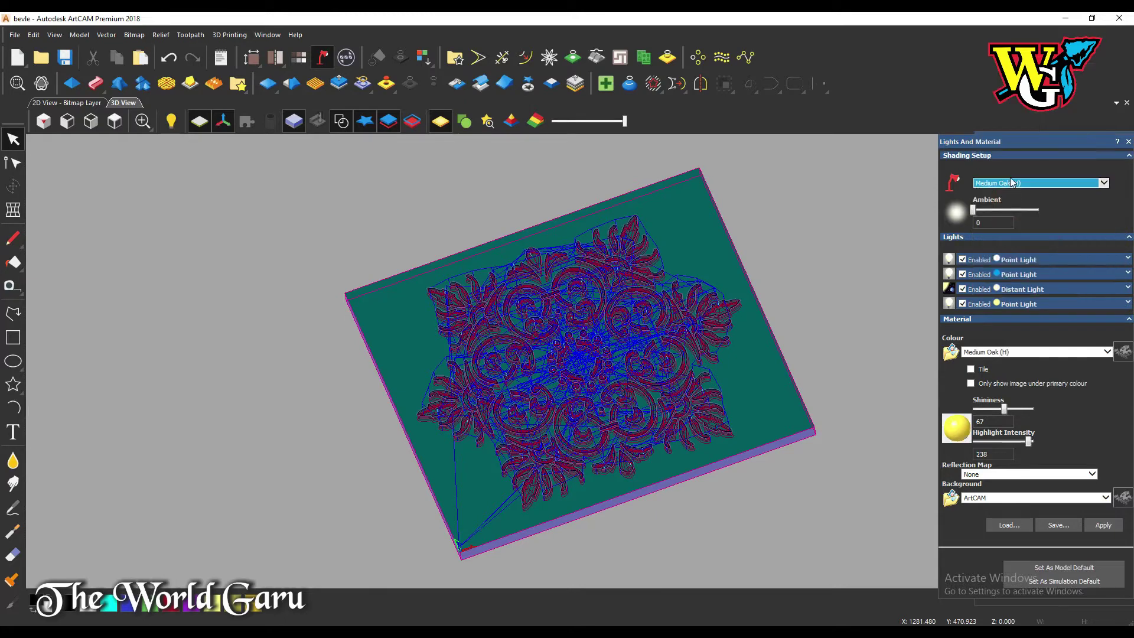
left_click(1012, 185)
left_click(1012, 191)
left_click(1009, 183)
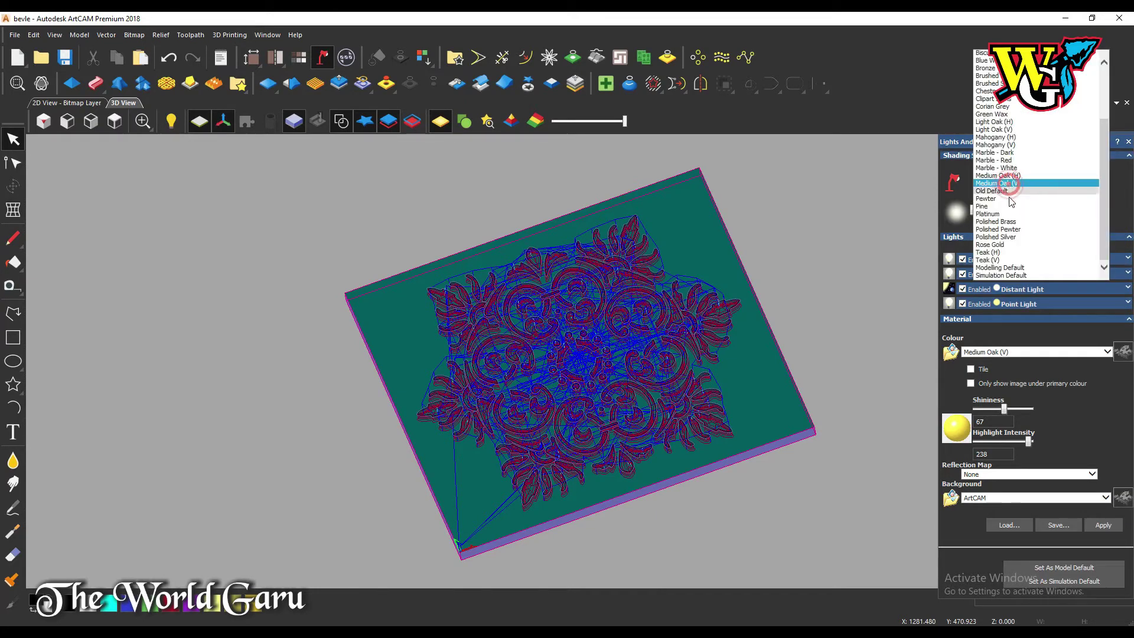
left_click(1008, 200)
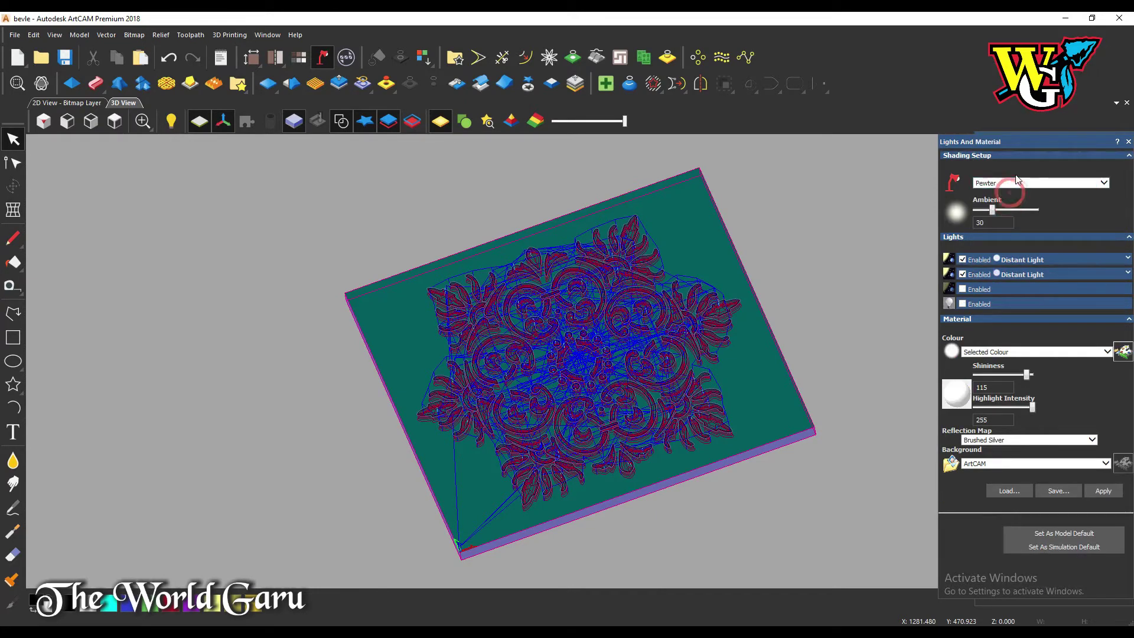
left_click(1014, 185)
left_click(1010, 214)
- Apply the Teak (V) shading preset to the material block and inspect the toolpath up close
left_click(1012, 185)
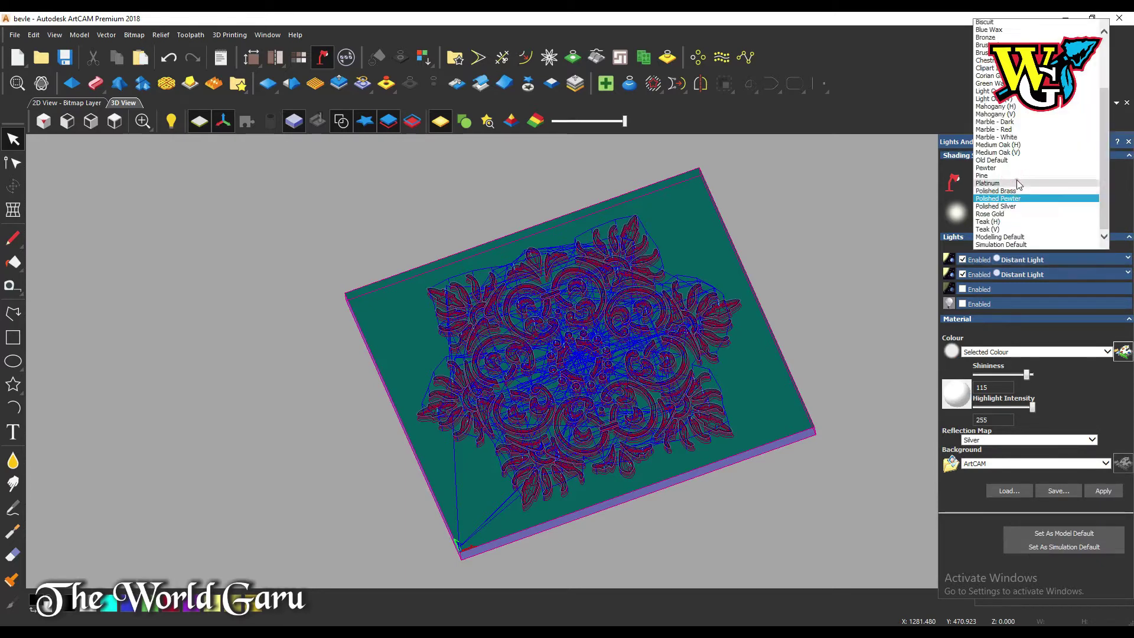
left_click(993, 229)
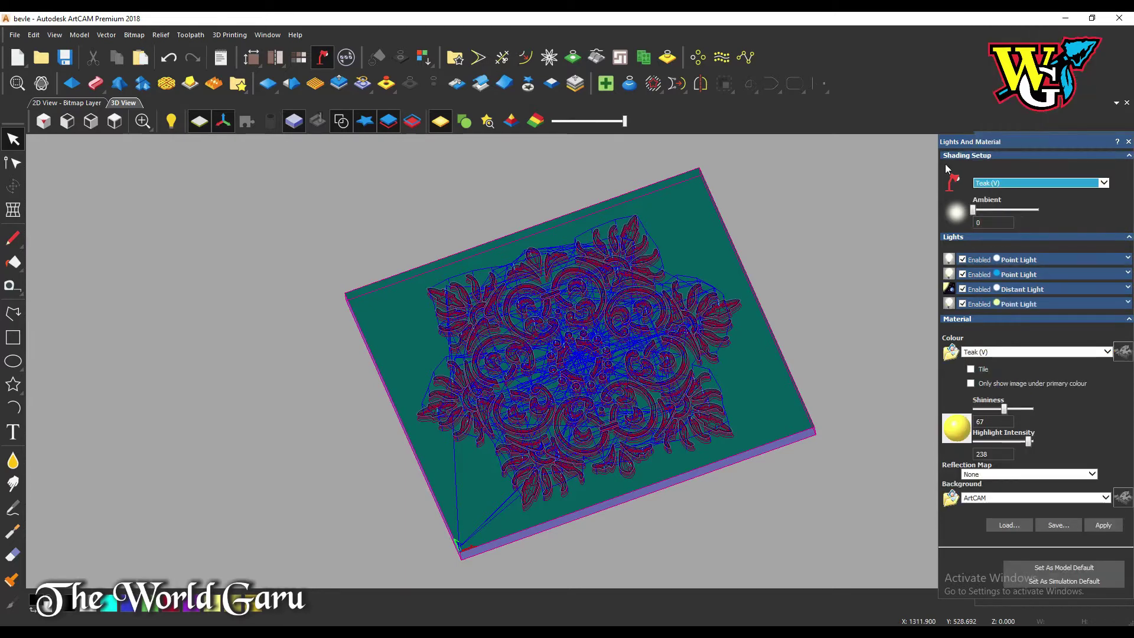
left_click(1104, 525)
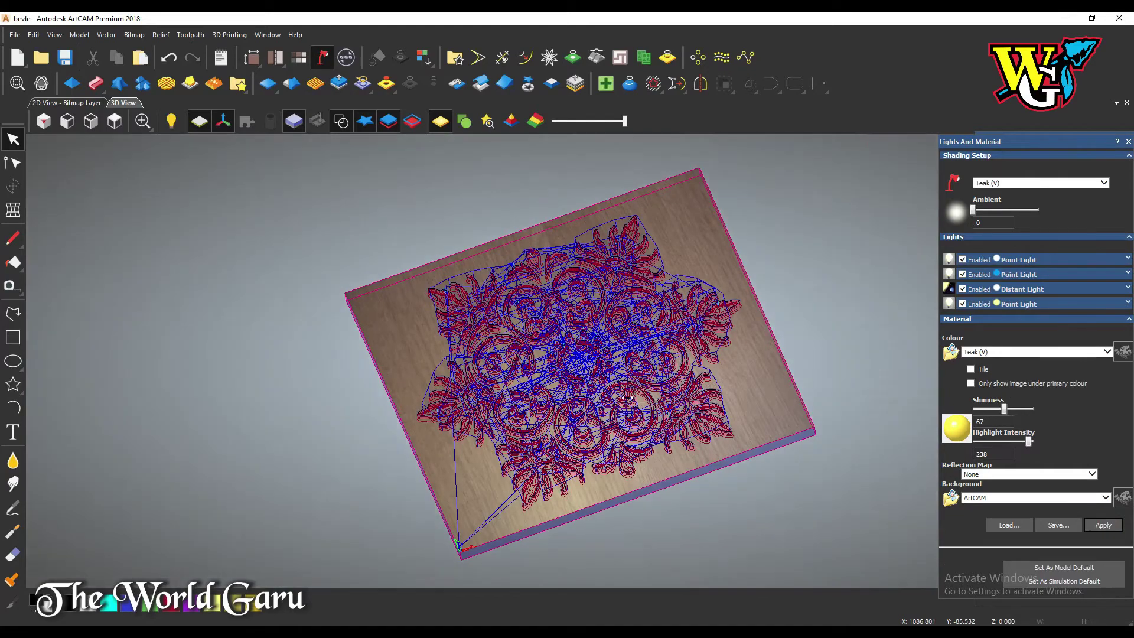
left_click_drag(549, 354, 584, 331)
scroll(549, 296, "up", 5)
scroll(568, 318, "down", 2)
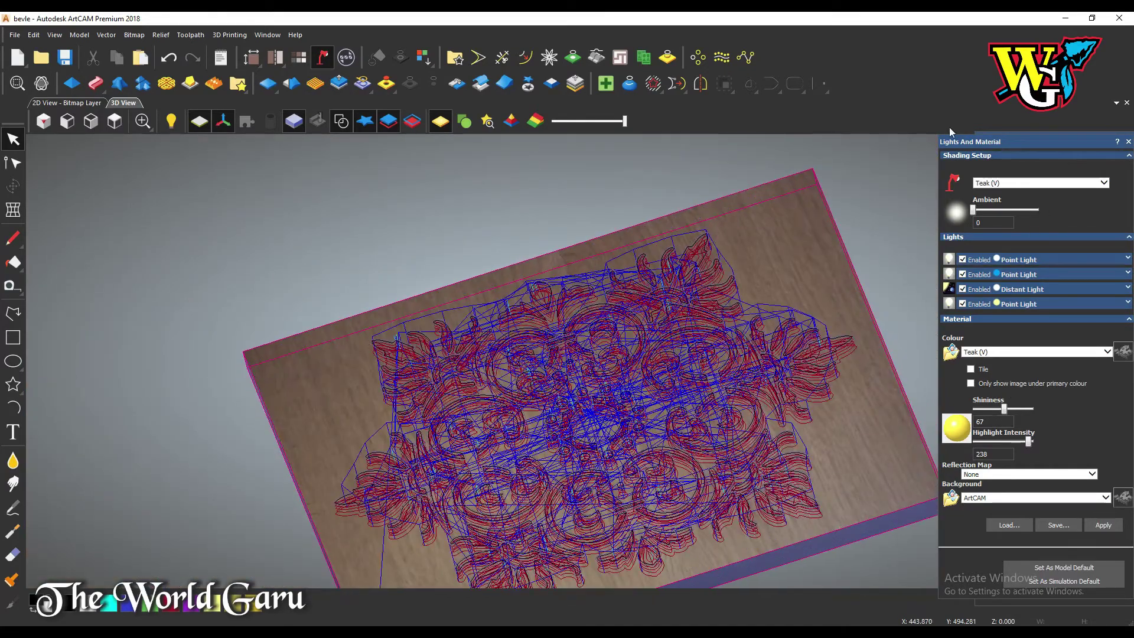
- Start simulating the Bevelled Carving toolpath on the whole model at Standard resolution, running it to the next retract move
left_click(1129, 142)
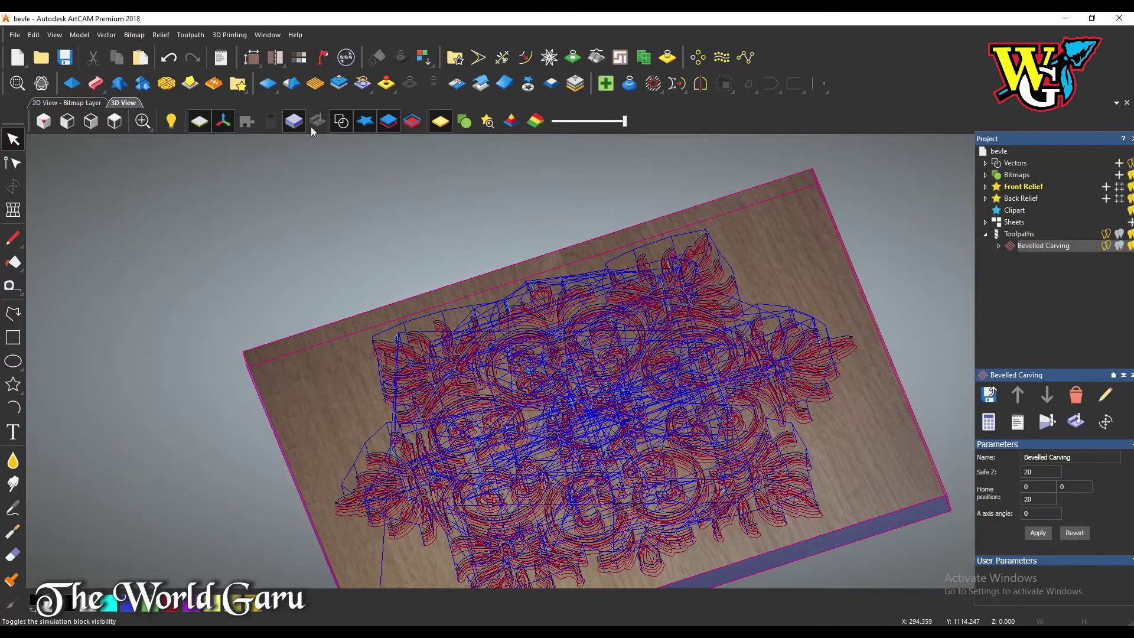
left_click_drag(608, 348, 608, 392)
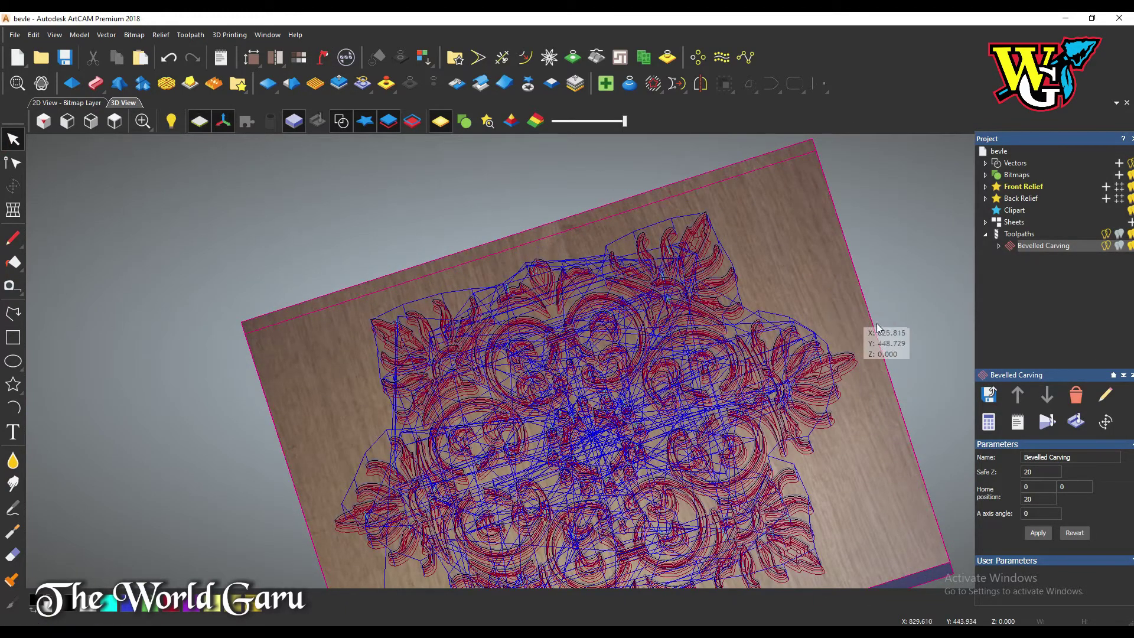
left_click(1049, 422)
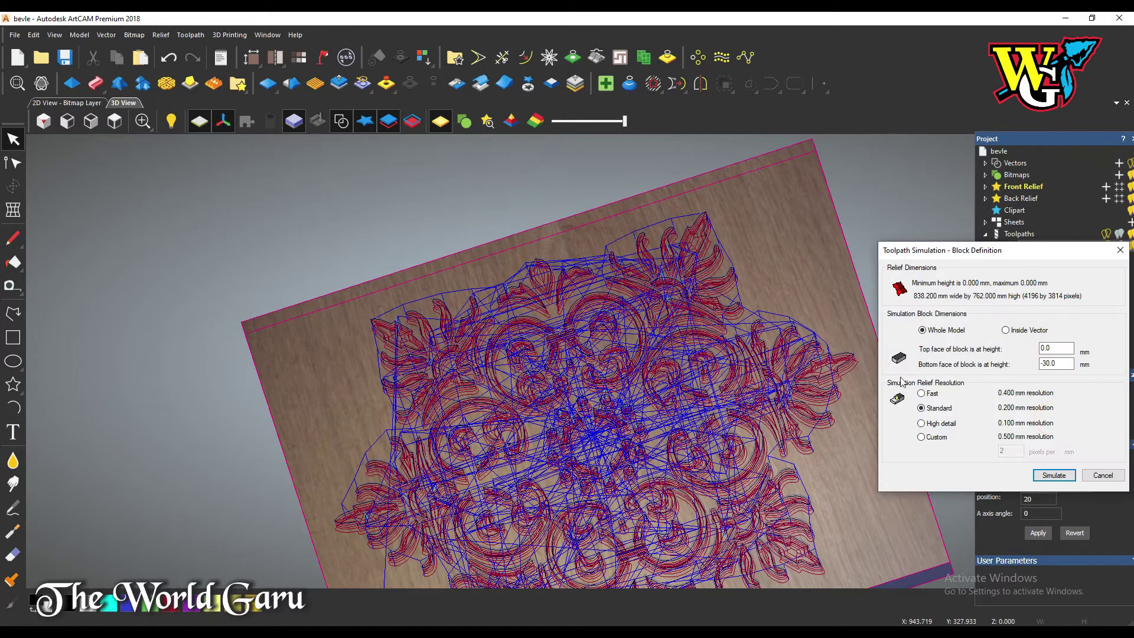
left_click(1046, 476)
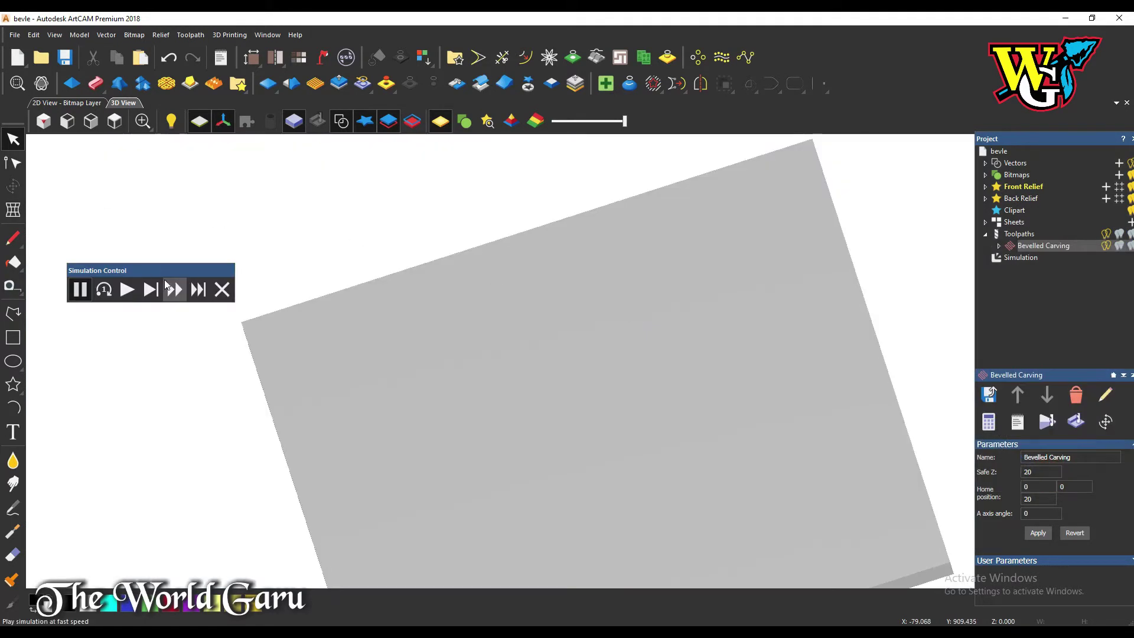
left_click(151, 290)
scroll(405, 276, "down", 3)
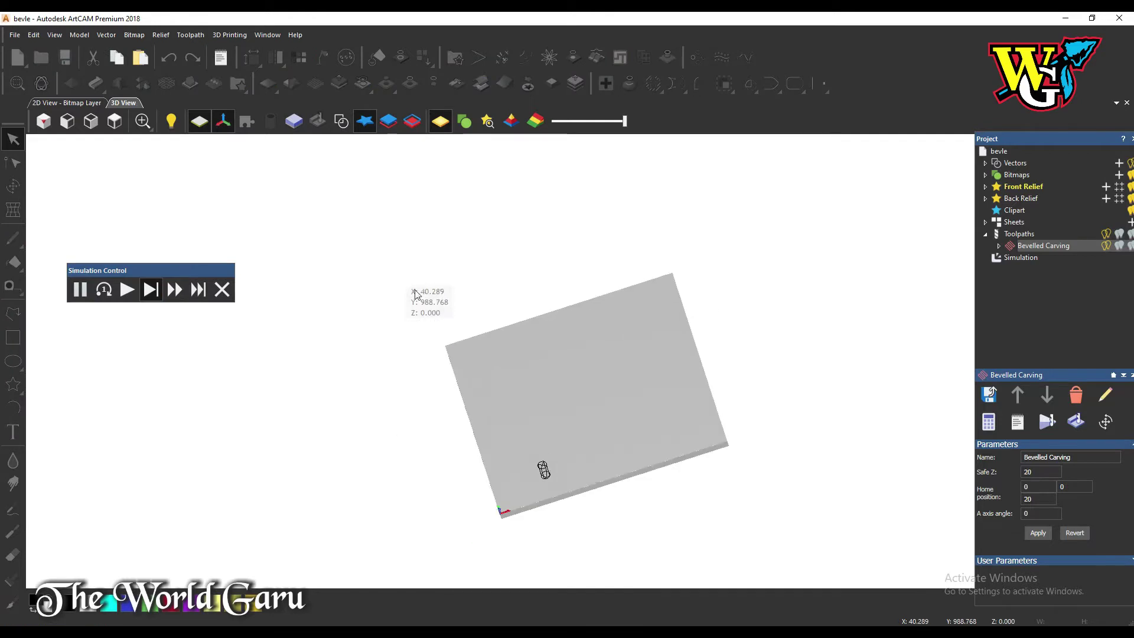
scroll(593, 472, "up", 3)
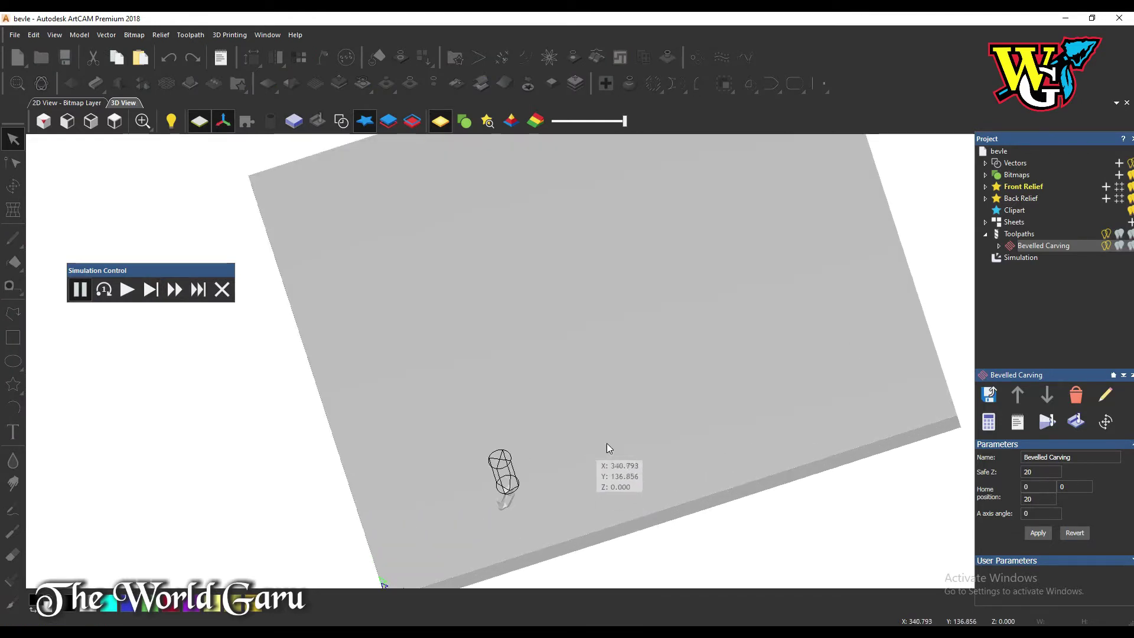
- Apply the Beech (V) material to the simulation rendering
left_click(1016, 258)
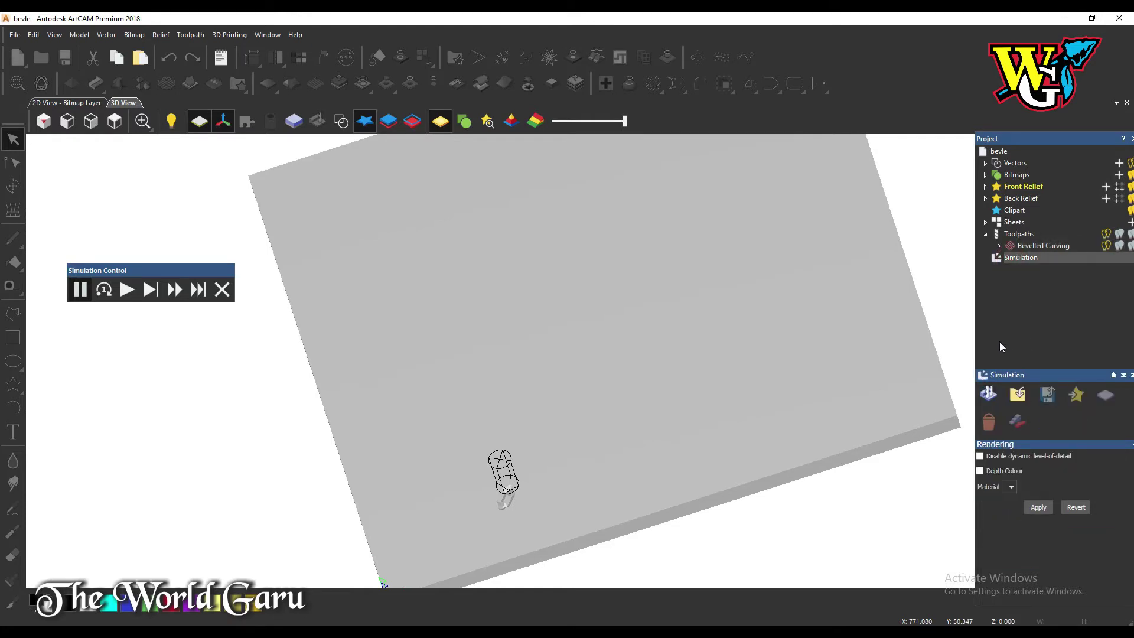
left_click(1011, 487)
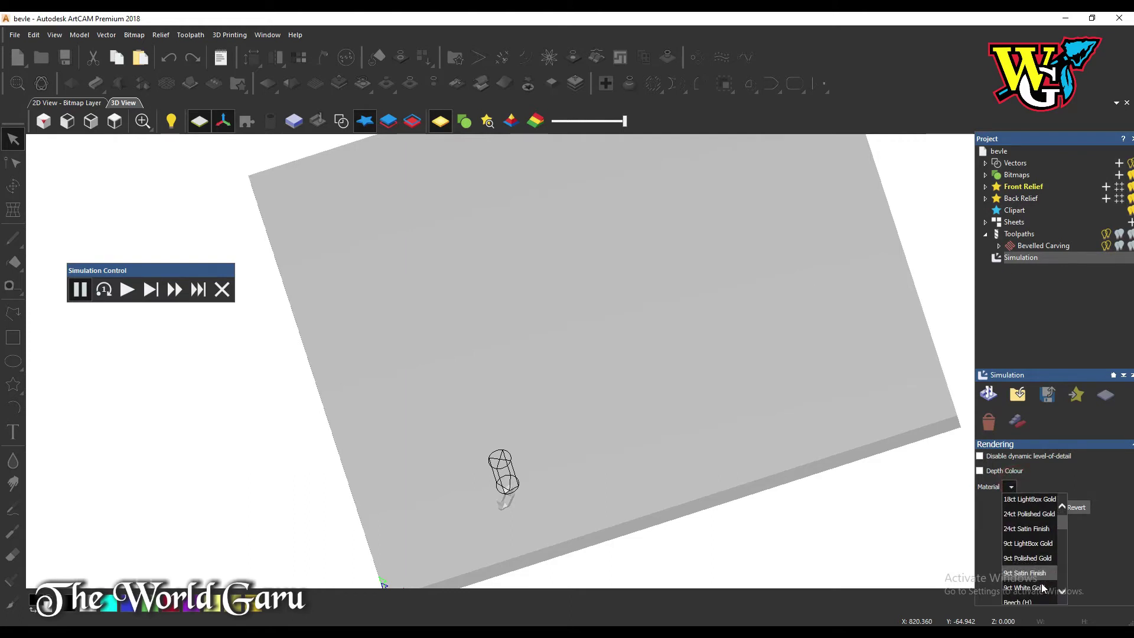
scroll(1042, 588, "down", 5)
left_click(1029, 579)
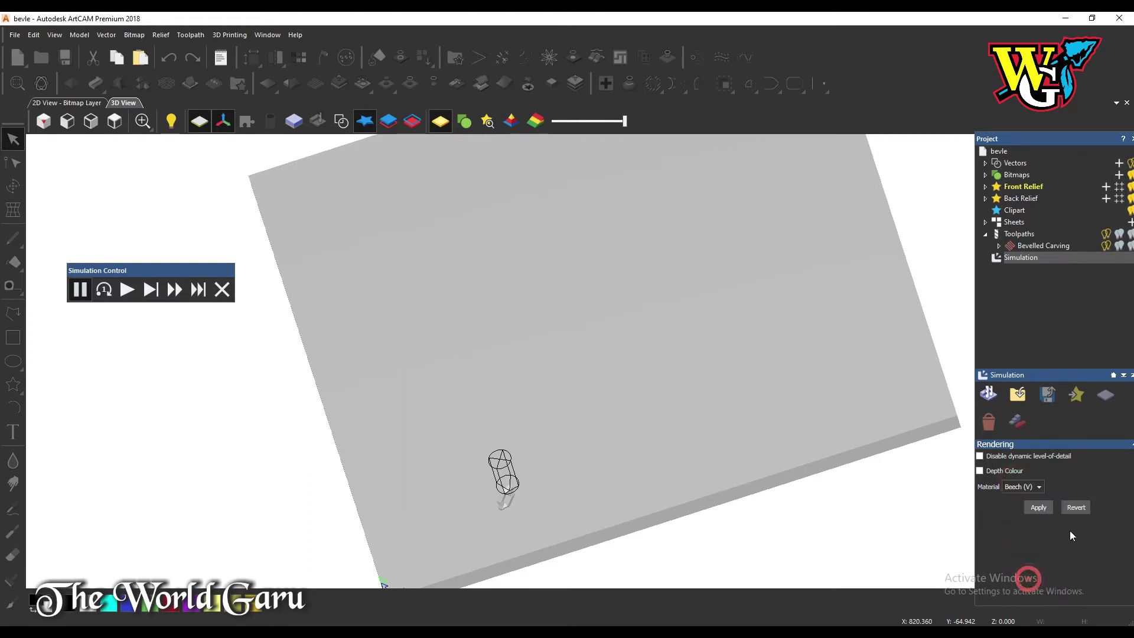
left_click(1038, 508)
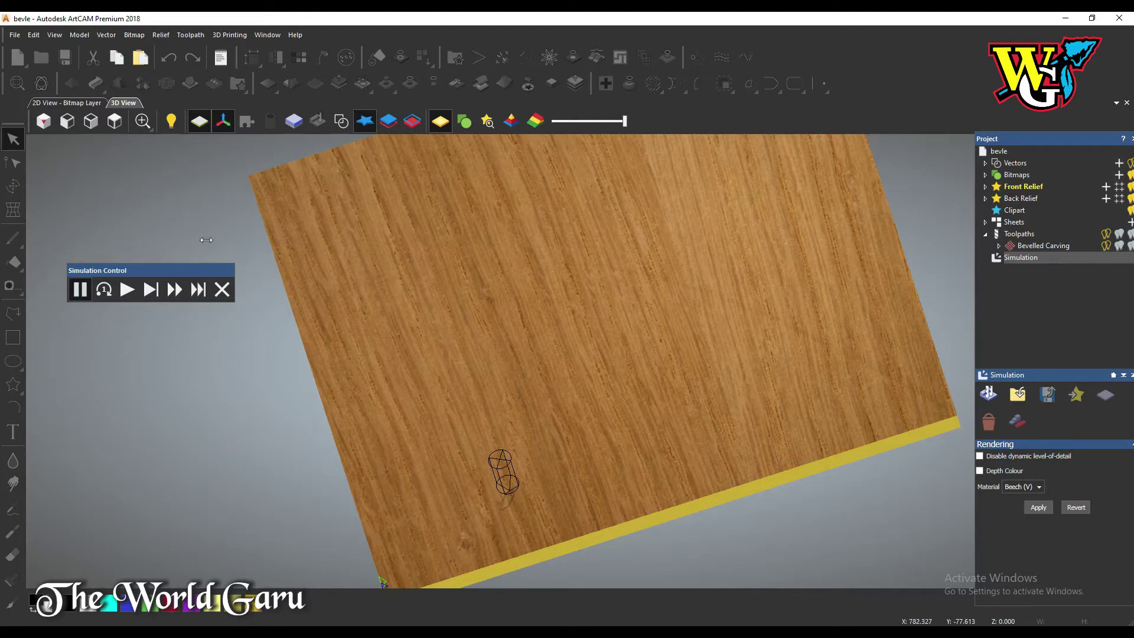
- Resume the toolpath simulation to the next retract move and continue it at fast speed on the beech block
left_click(151, 289)
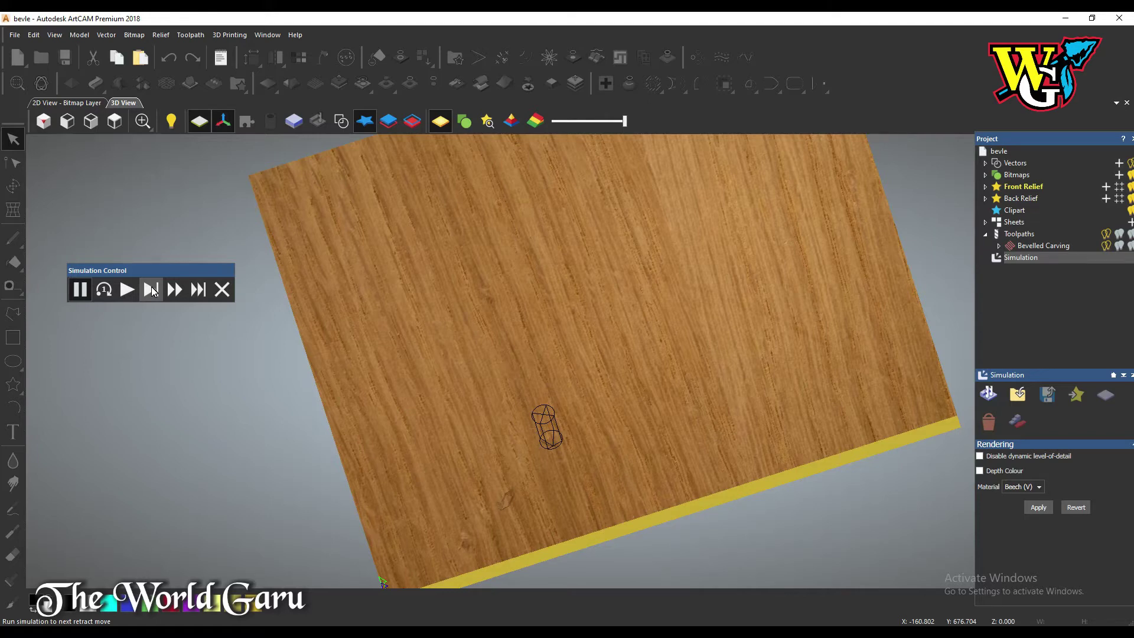
left_click(175, 289)
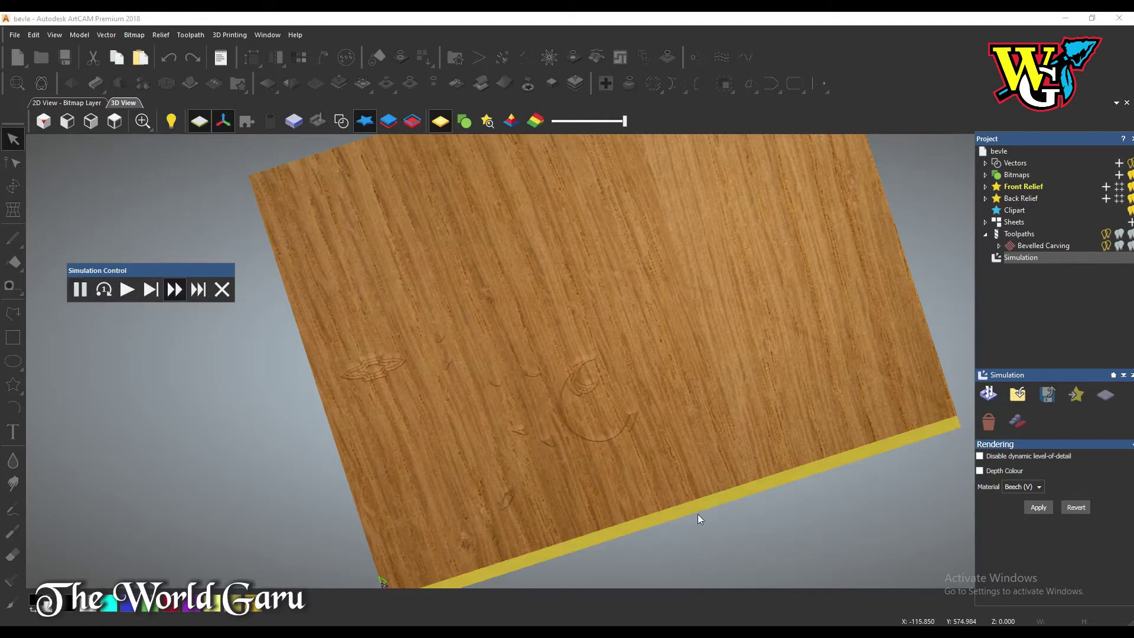
left_click_drag(680, 454, 622, 385)
scroll(622, 382, "up", 3)
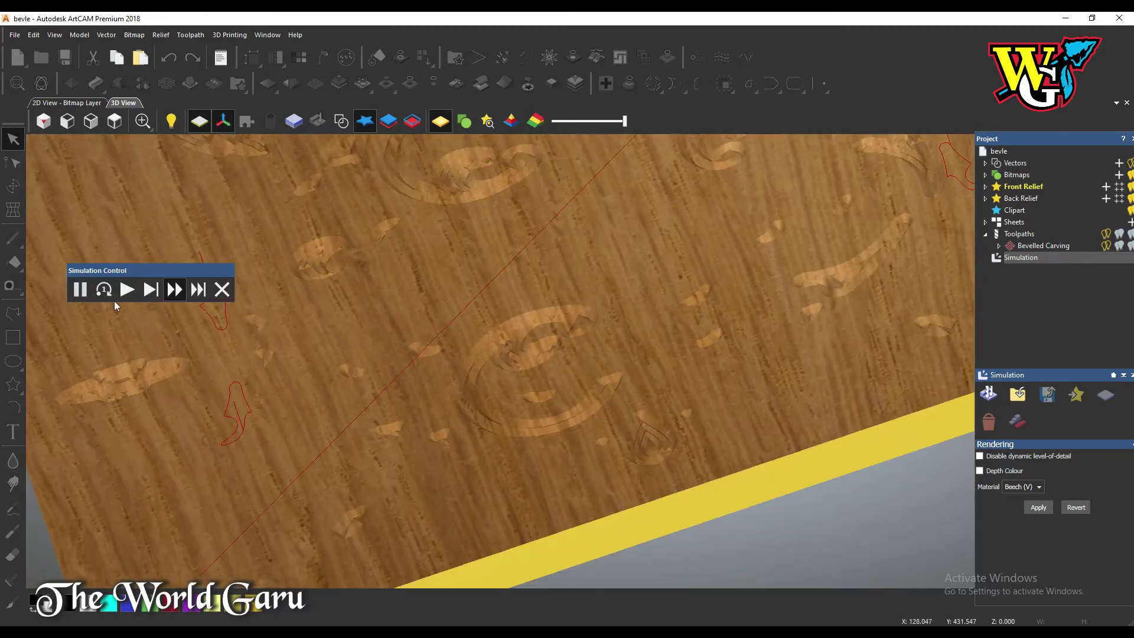
left_click(171, 294)
scroll(529, 410, "down", 5)
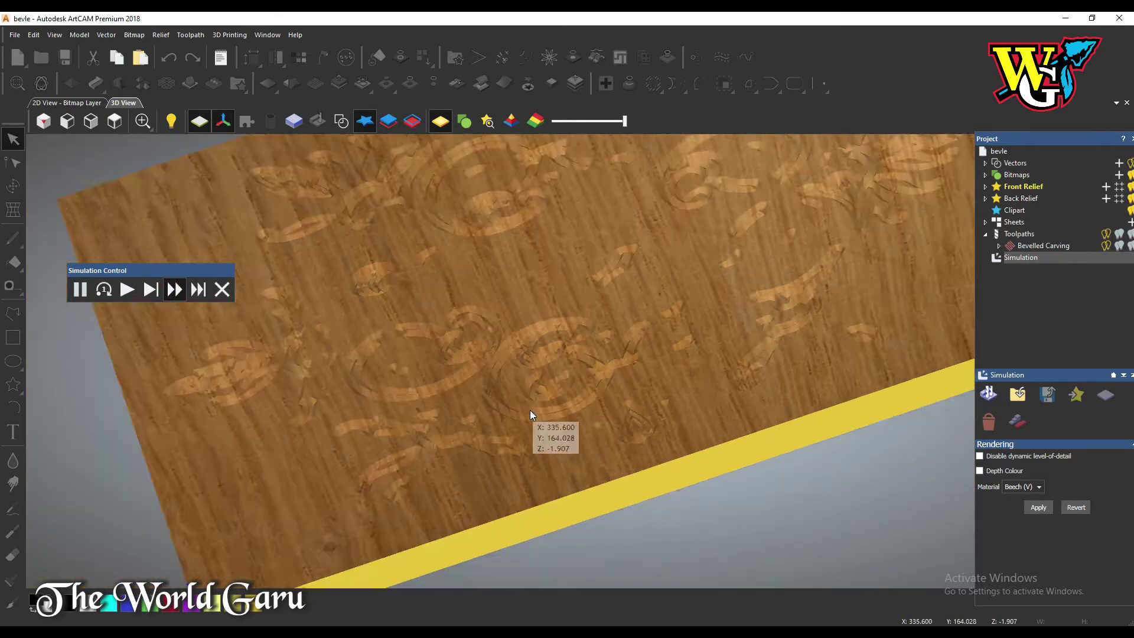
- Examine the running bevel carving simulation up close and from several angles
left_click_drag(604, 436, 611, 436)
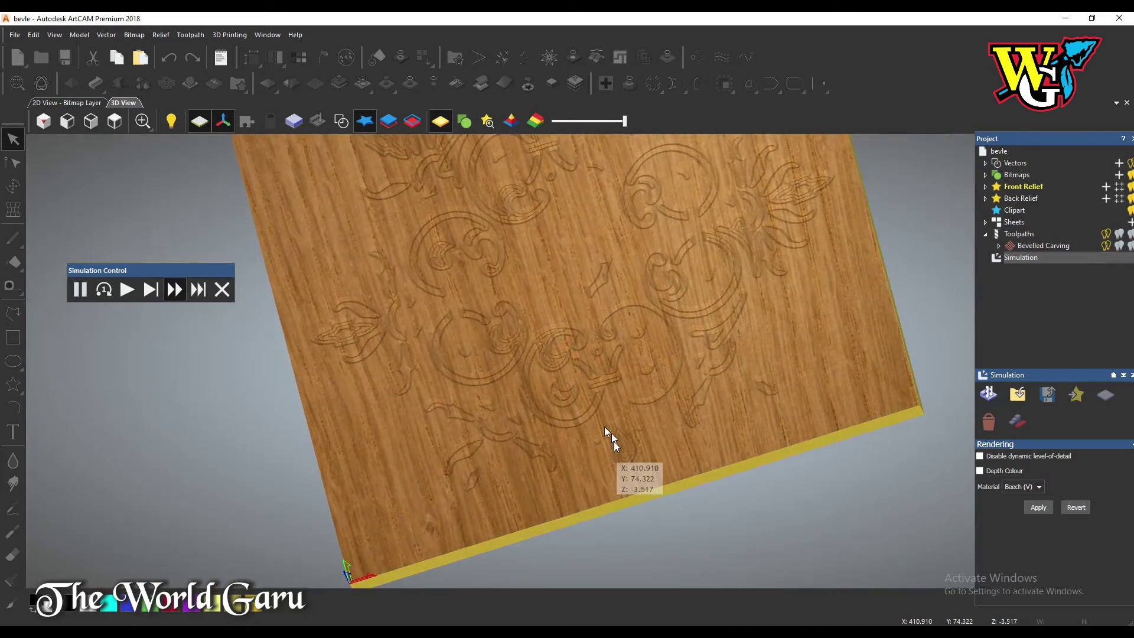
scroll(572, 469, "down", 3)
scroll(603, 435, "up", 3)
scroll(595, 255, "up", 3)
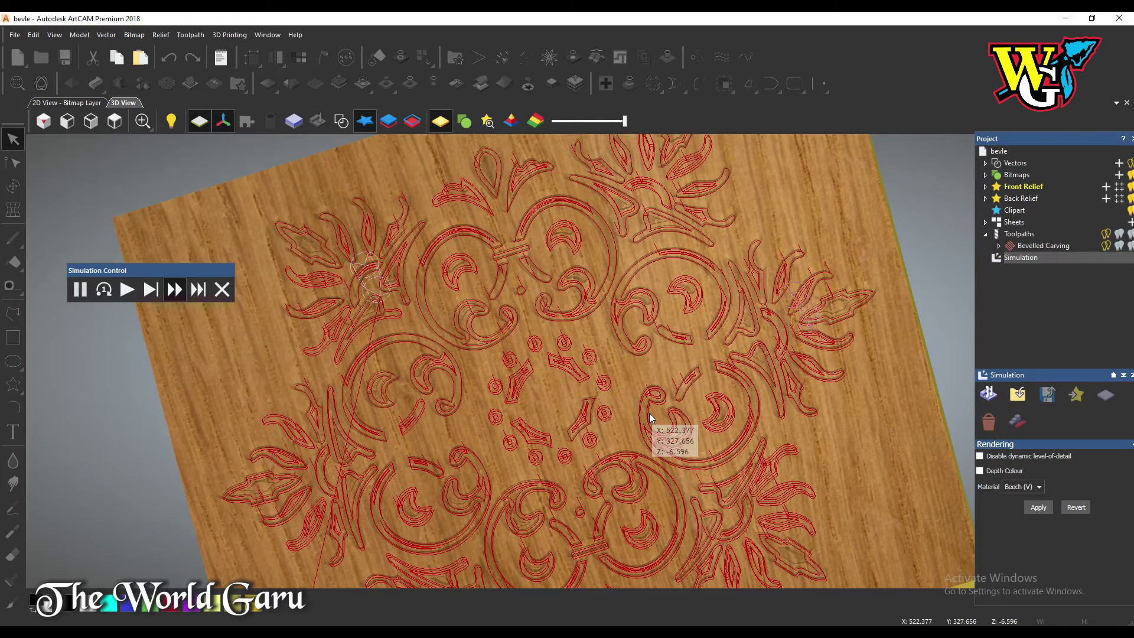
left_click_drag(599, 421, 543, 388)
scroll(543, 388, "up", 5)
scroll(541, 400, "down", 5)
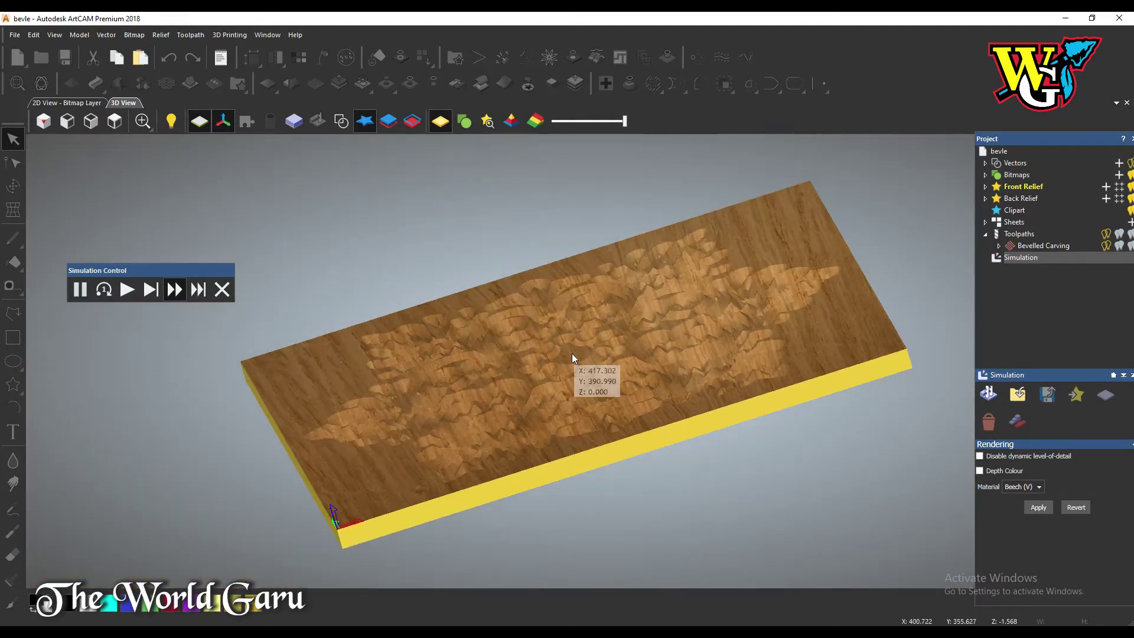
left_click_drag(572, 353, 601, 508)
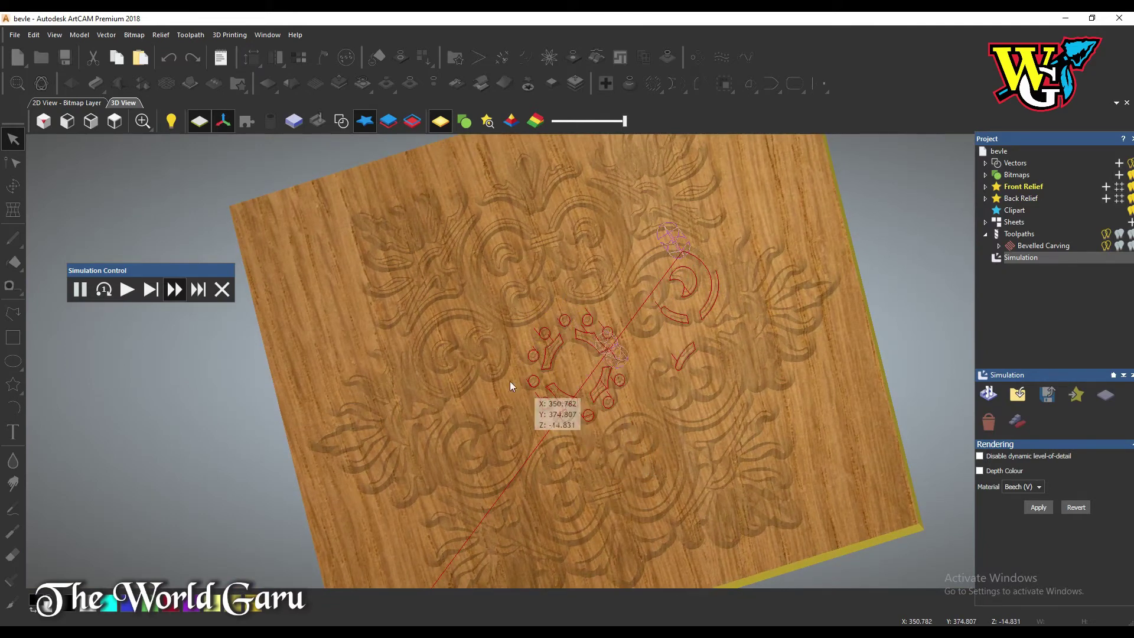
- Advance the rest of the carving simulation at fast speed and end the simulation playback
left_click(198, 295)
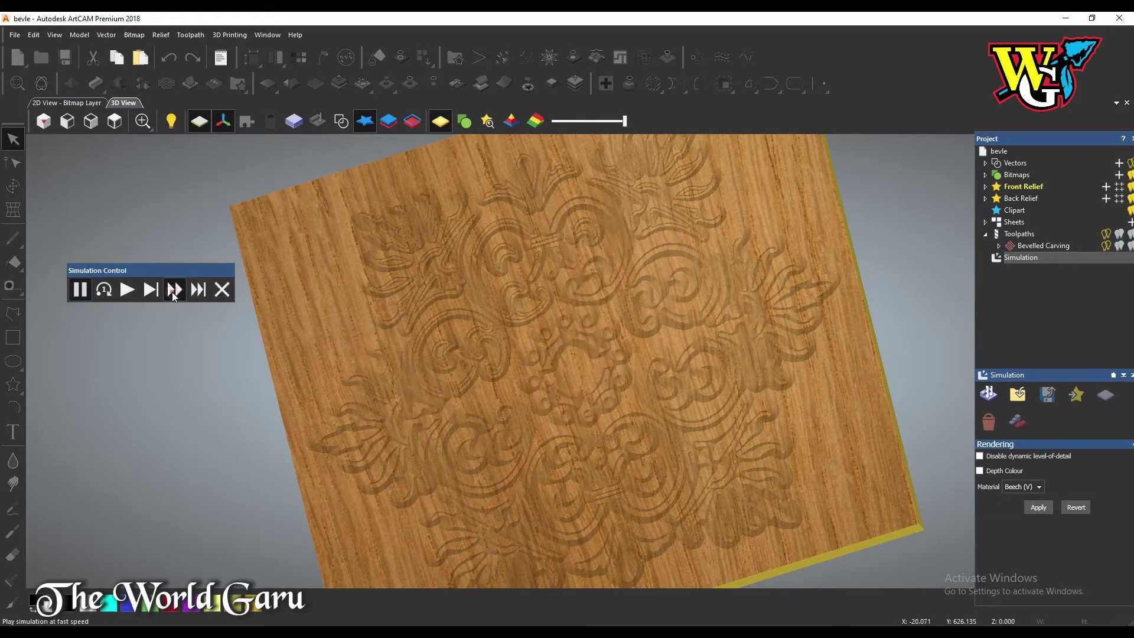
left_click(172, 292)
left_click(222, 290)
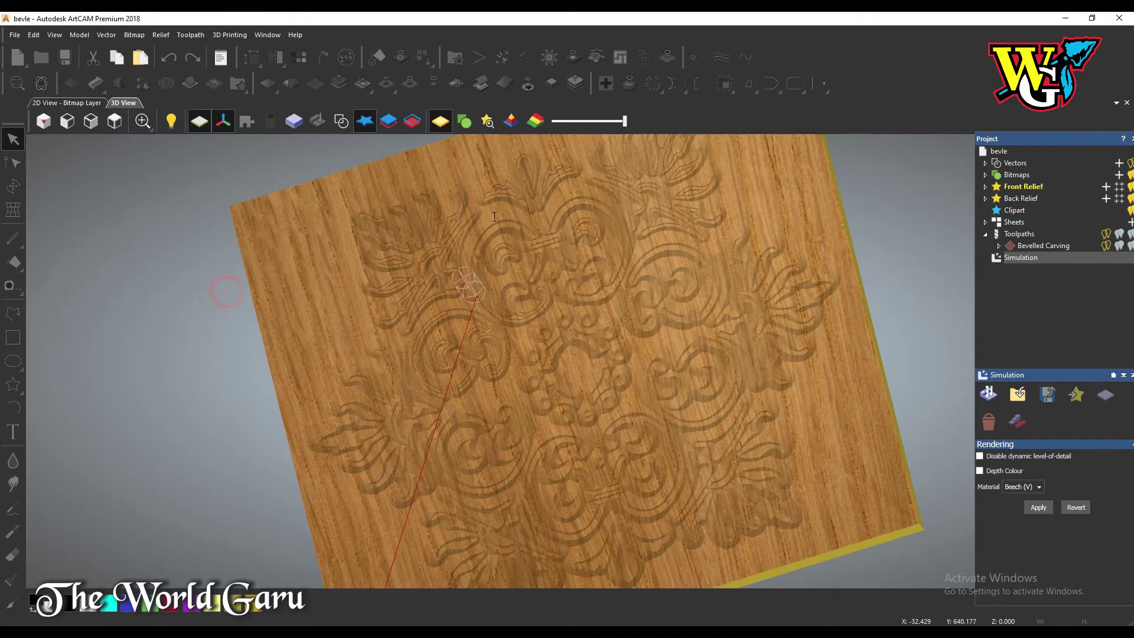
left_click(634, 367)
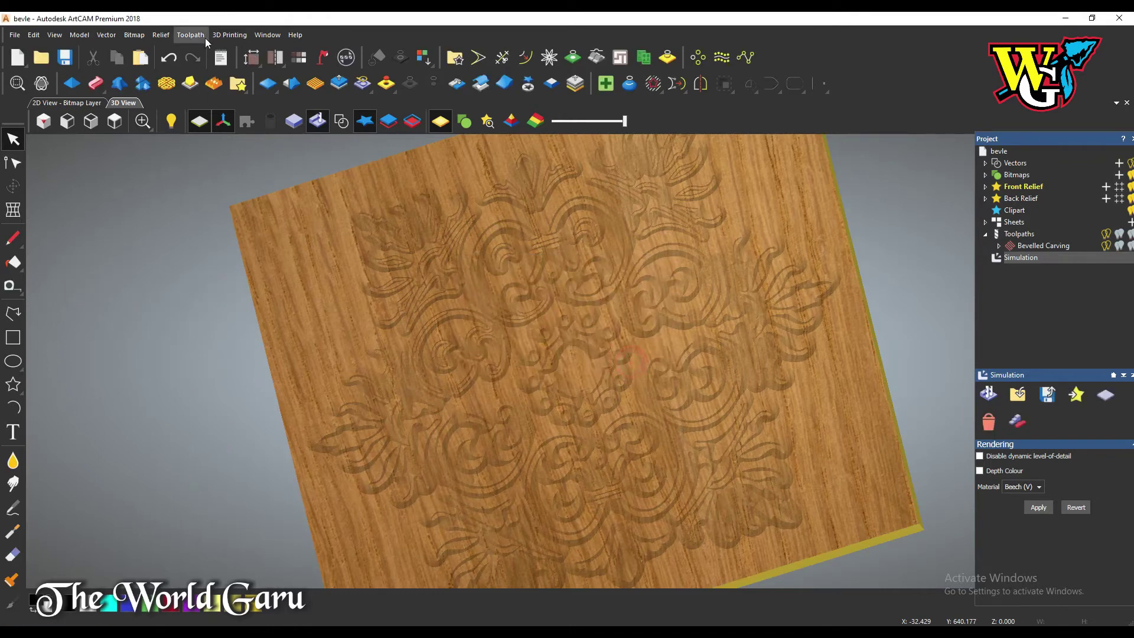
- Simulate all toolpaths on the block
left_click(205, 36)
left_click(204, 35)
left_click(199, 37)
mouse_move(256, 314)
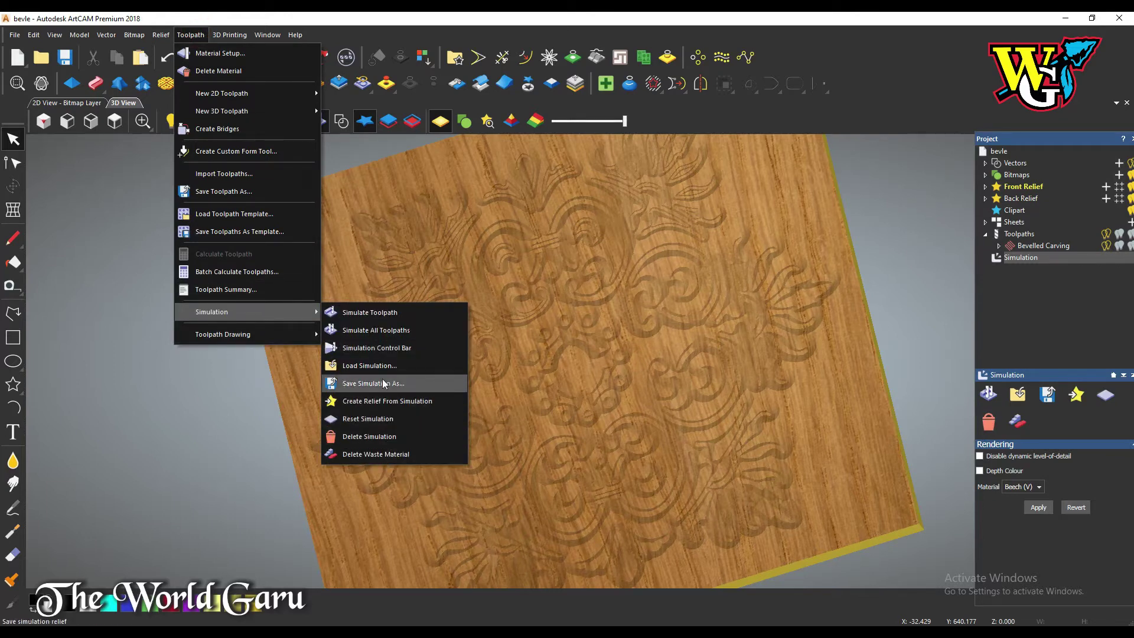
left_click(381, 330)
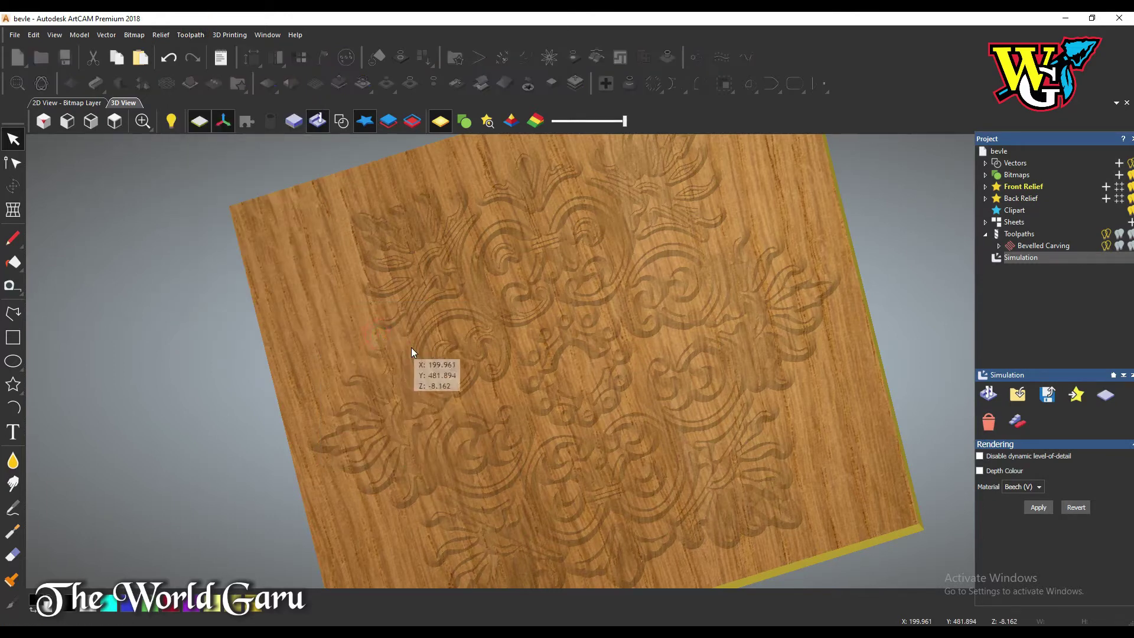
- Inspect the bevelled edges and overall ornament of the simulated carving up close, at an angle and from above
left_click_drag(553, 408, 611, 374)
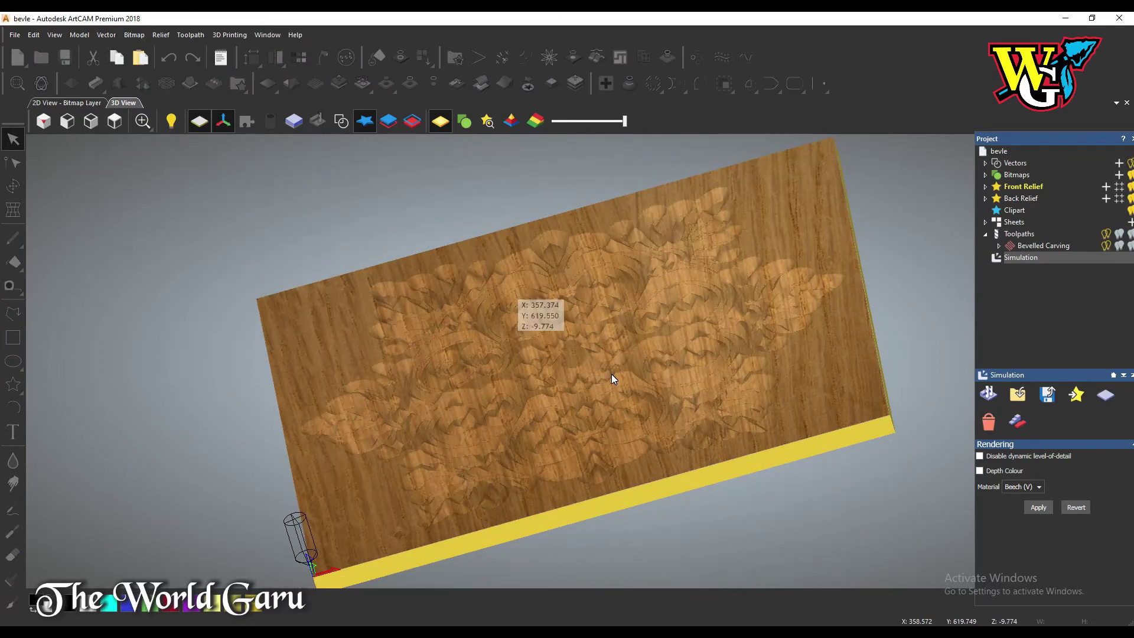
scroll(611, 374, "up", 5)
left_click_drag(539, 400, 691, 322)
scroll(562, 400, "down", 5)
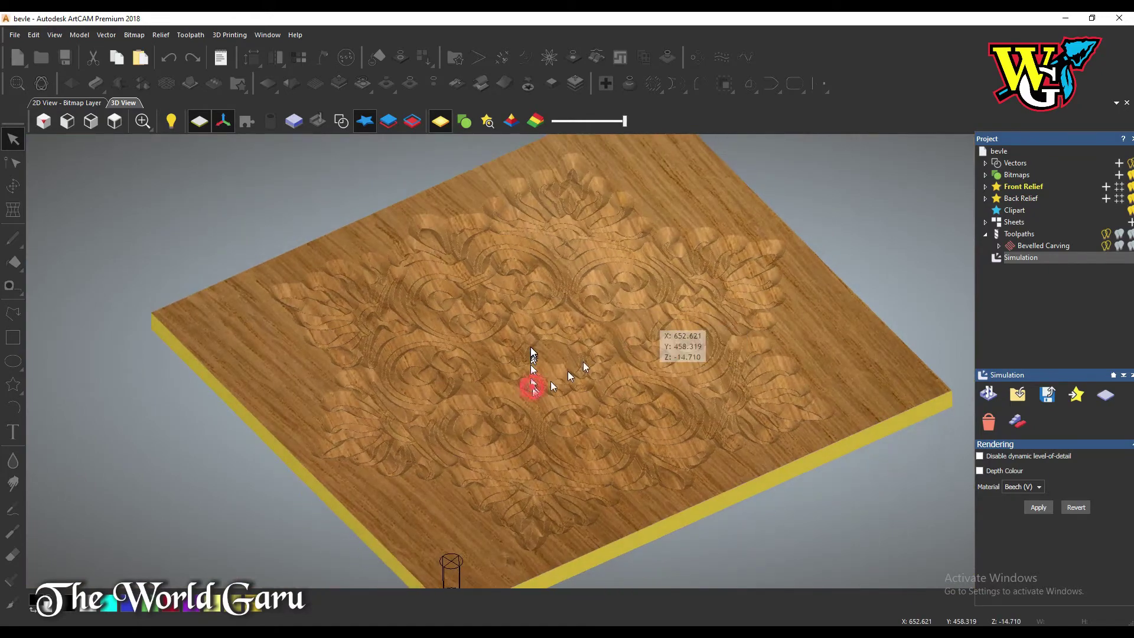
left_click_drag(529, 345, 444, 402)
scroll(444, 401, "up", 10)
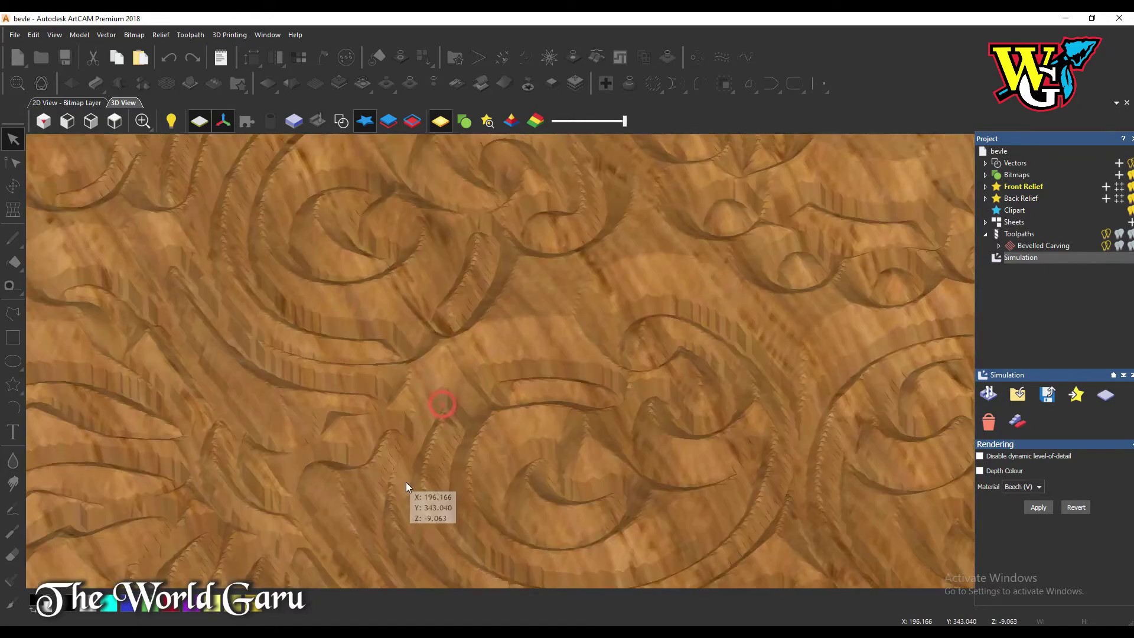
left_click_drag(406, 482, 667, 517)
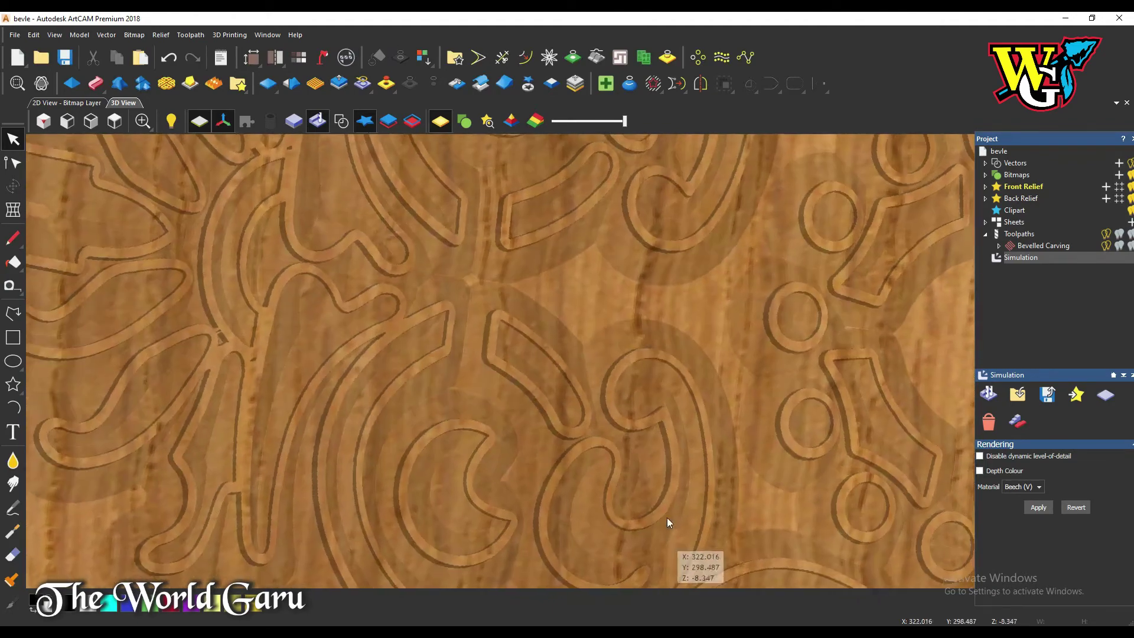
scroll(485, 286, "down", 5)
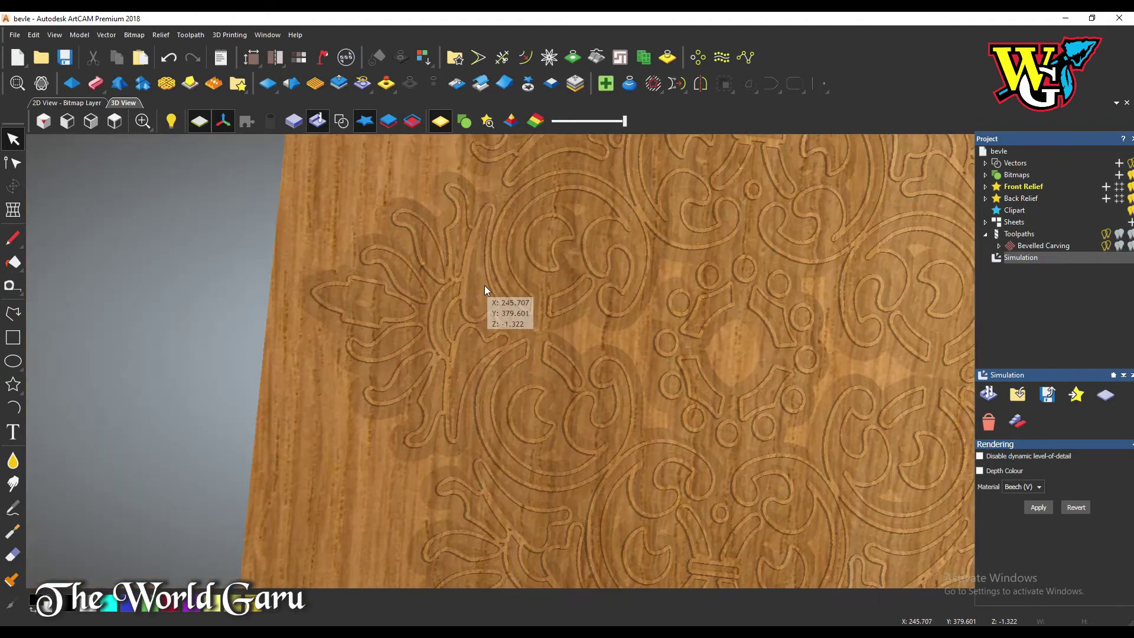
scroll(681, 368, "down", 2)
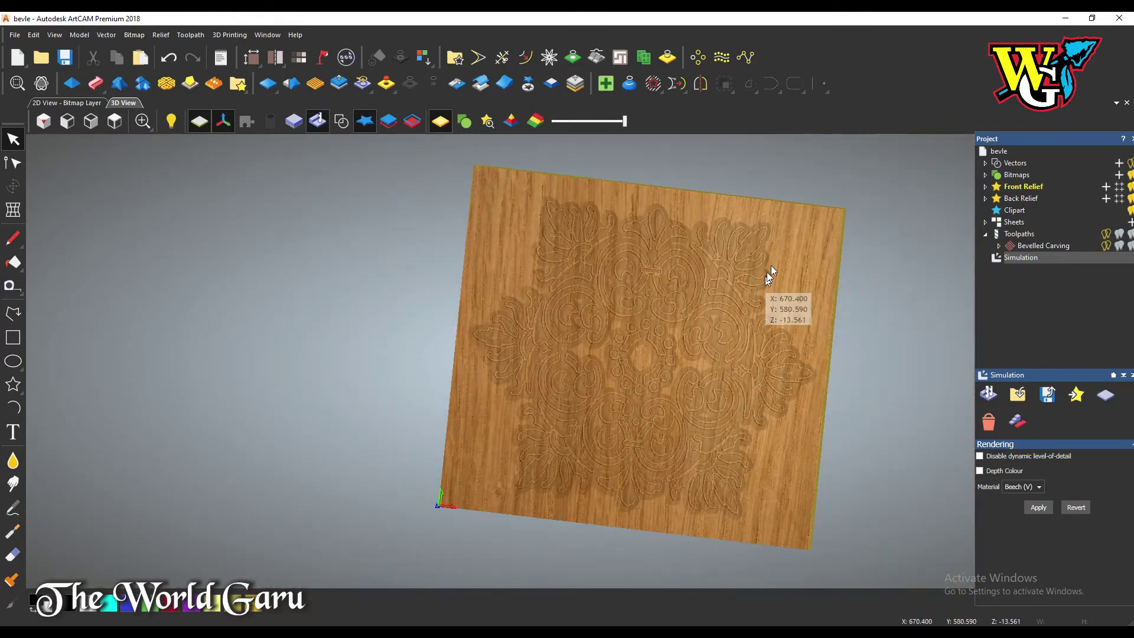
left_click_drag(771, 265, 847, 199)
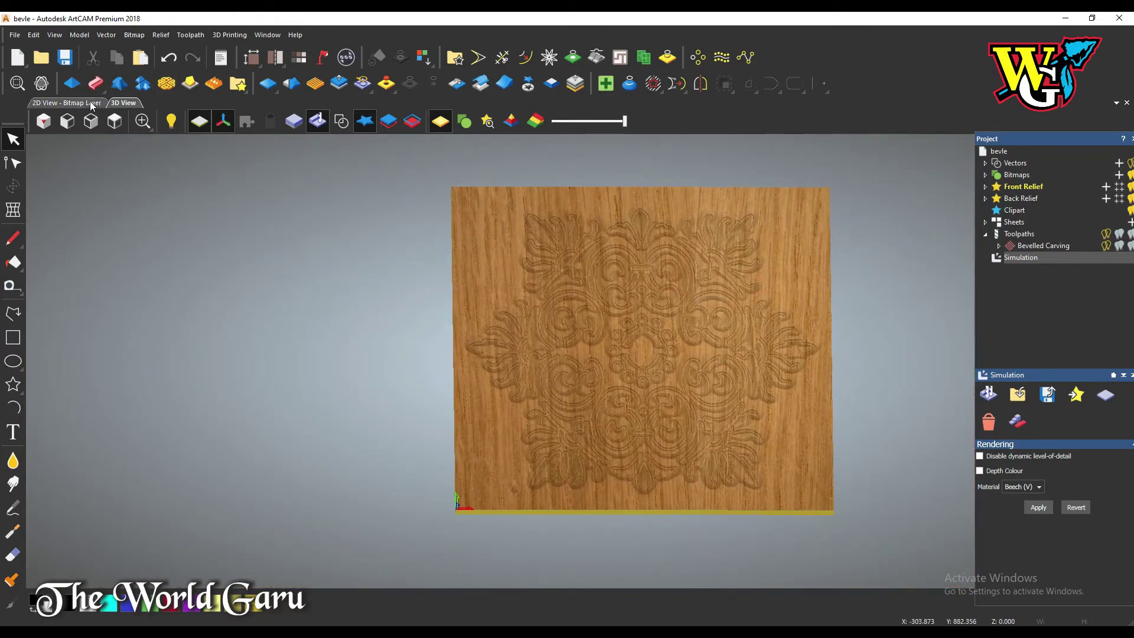
- Select all the ornamental pattern vectors in the 2D view and check their outlines and centre lines up close
left_click(91, 104)
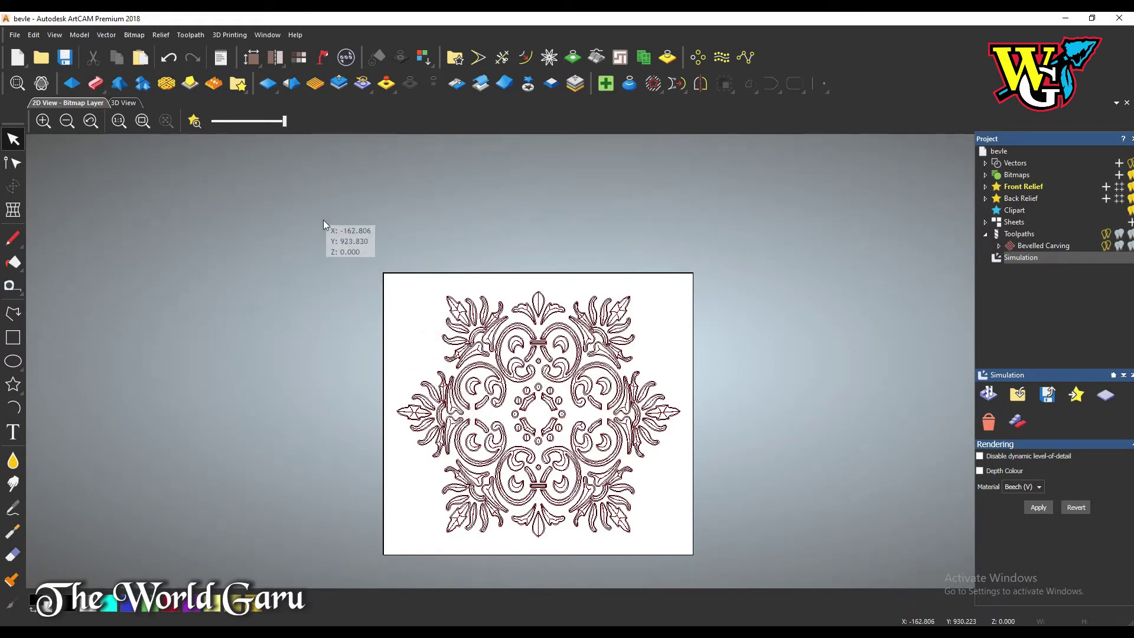
mouse_move(324, 220)
left_mouse_down()
mouse_move(686, 555)
mouse_move(739, 568)
left_mouse_up()
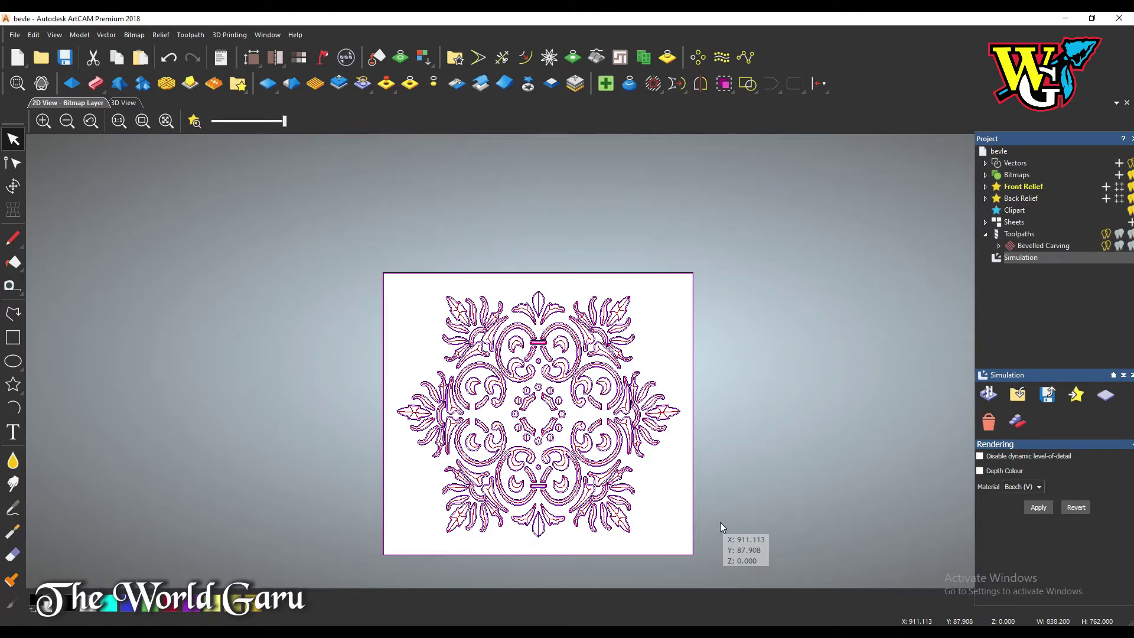
scroll(415, 403, "up", 5)
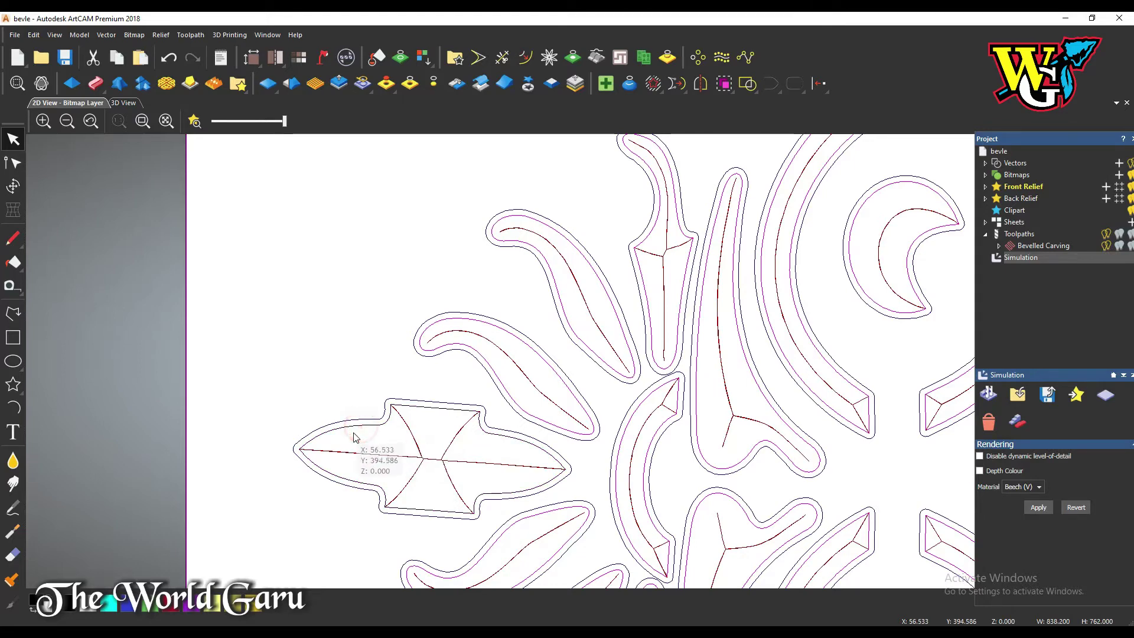
scroll(351, 417, "down", 5)
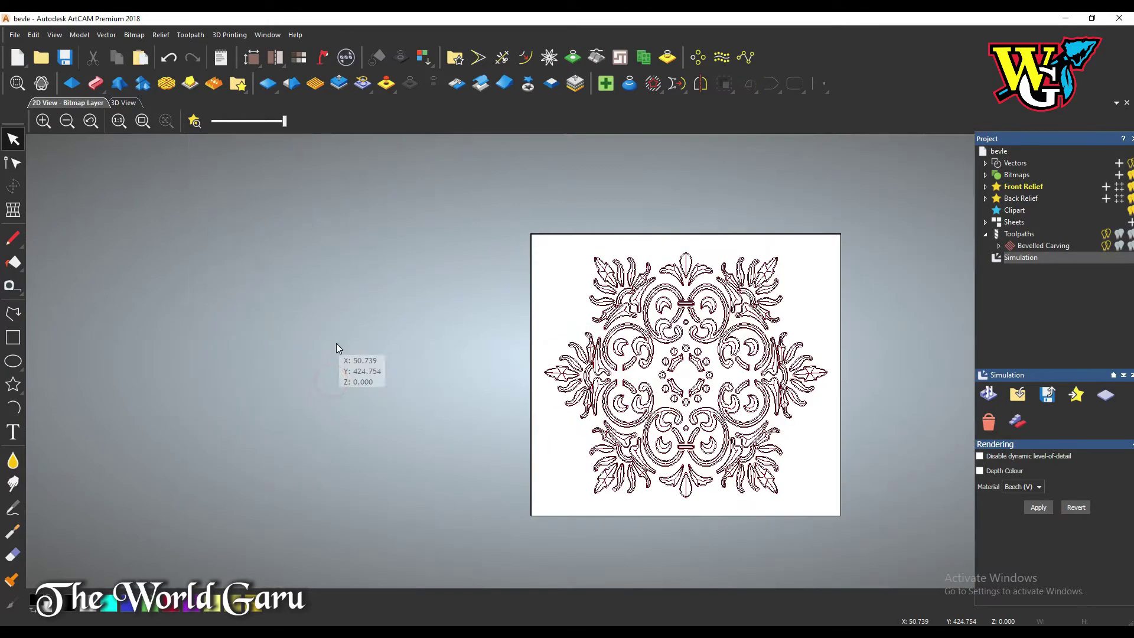
left_click_drag(485, 211, 837, 509)
scroll(762, 387, "up", 3)
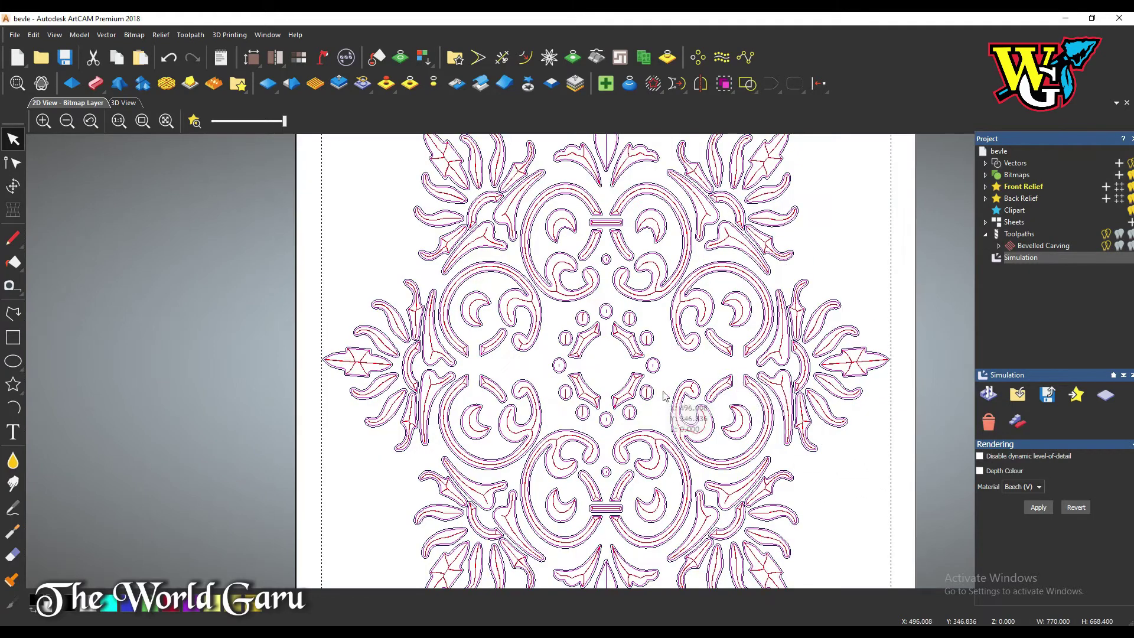
- Select all the ornamental pattern vectors together with the surrounding rectangular border in the 2D view
scroll(768, 419, "up", 5)
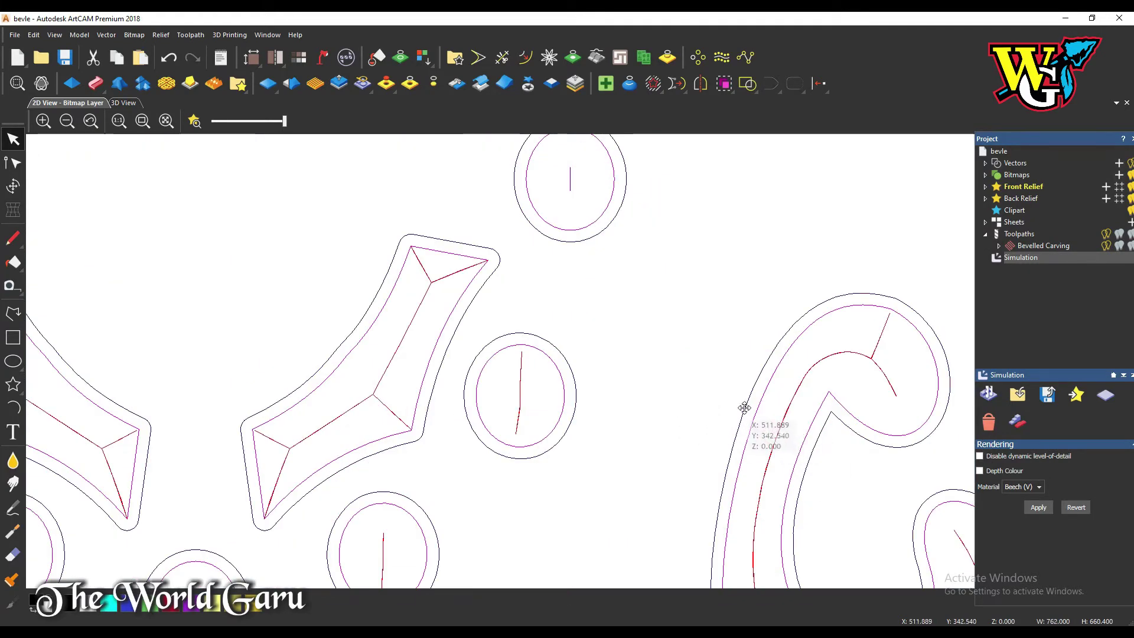
left_click(780, 424)
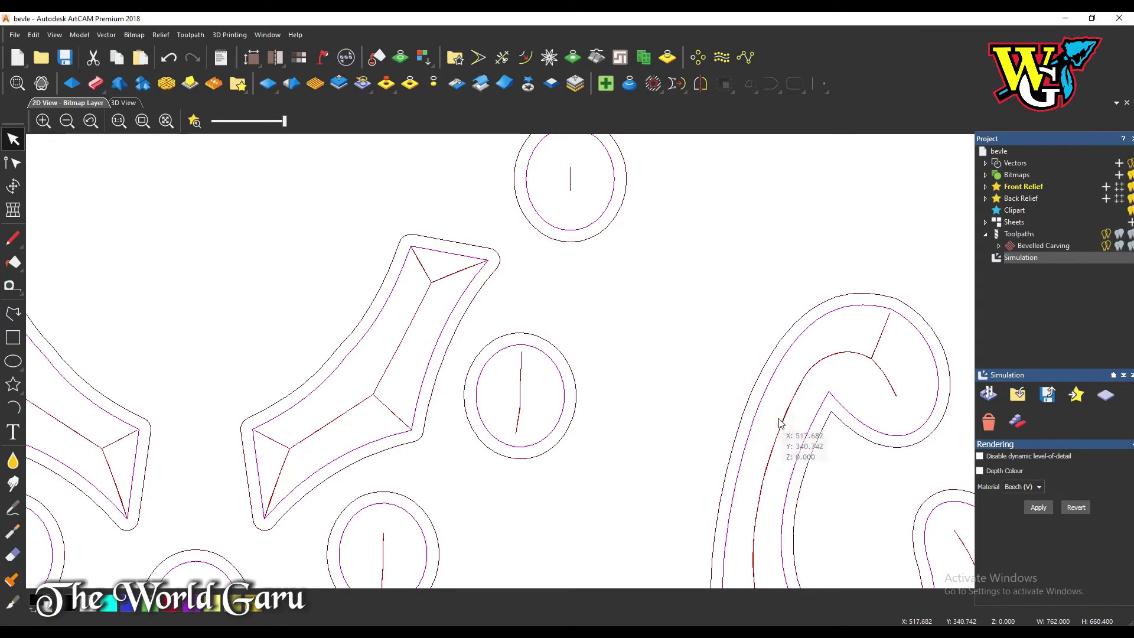
scroll(548, 405, "down", 6)
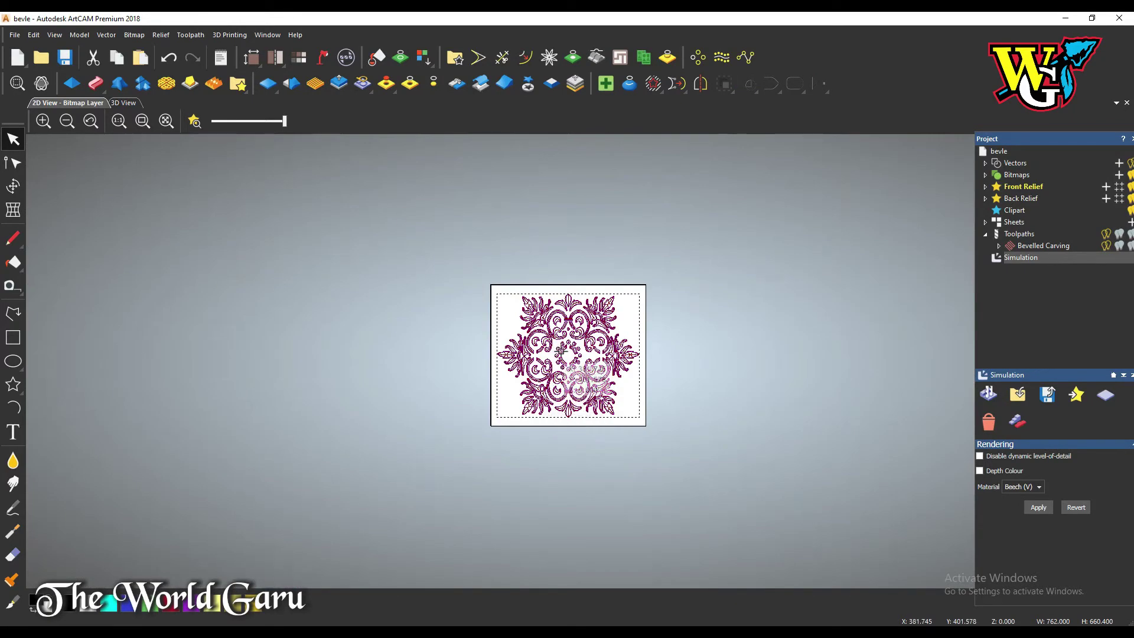
scroll(562, 351, "up", 6)
scroll(567, 358, "down", 4)
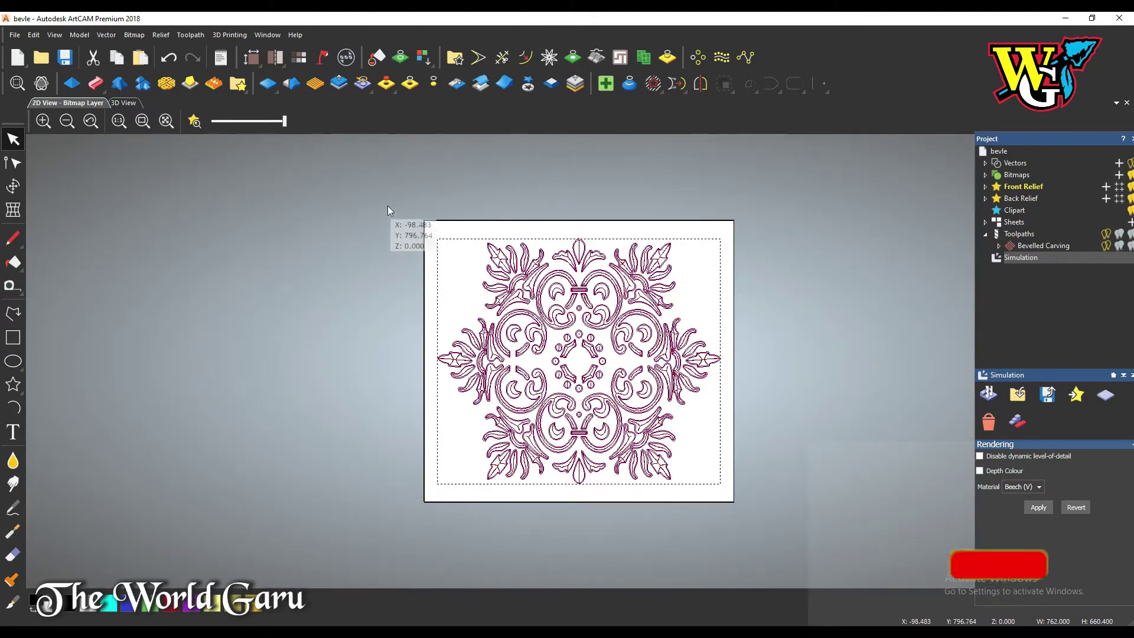
left_click_drag(388, 207, 801, 544)
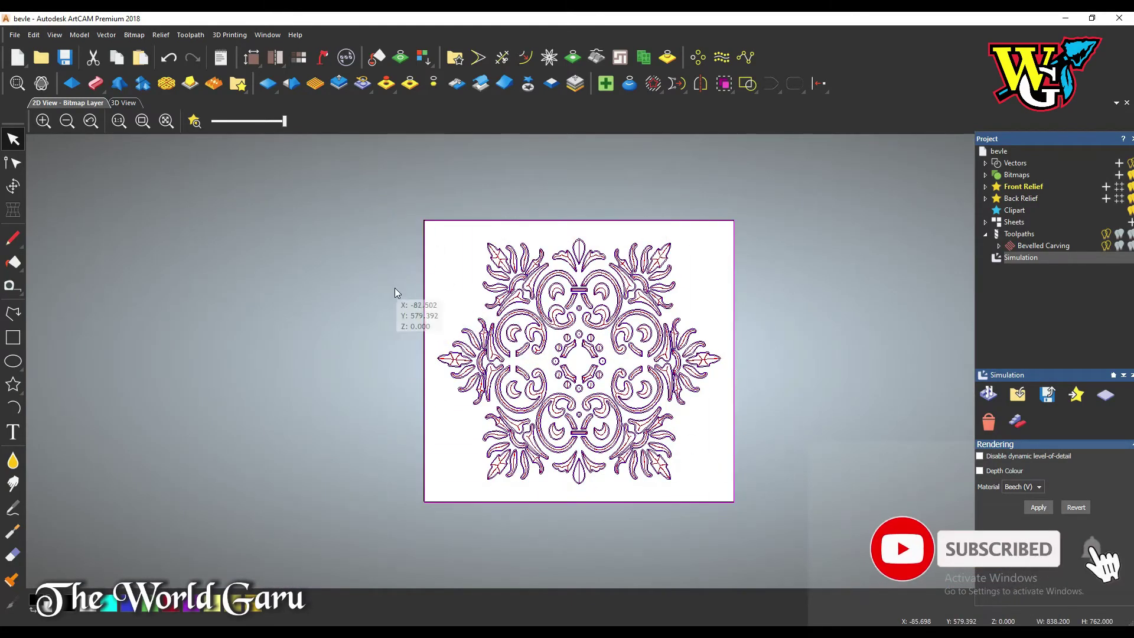
scroll(395, 292, "up", 5)
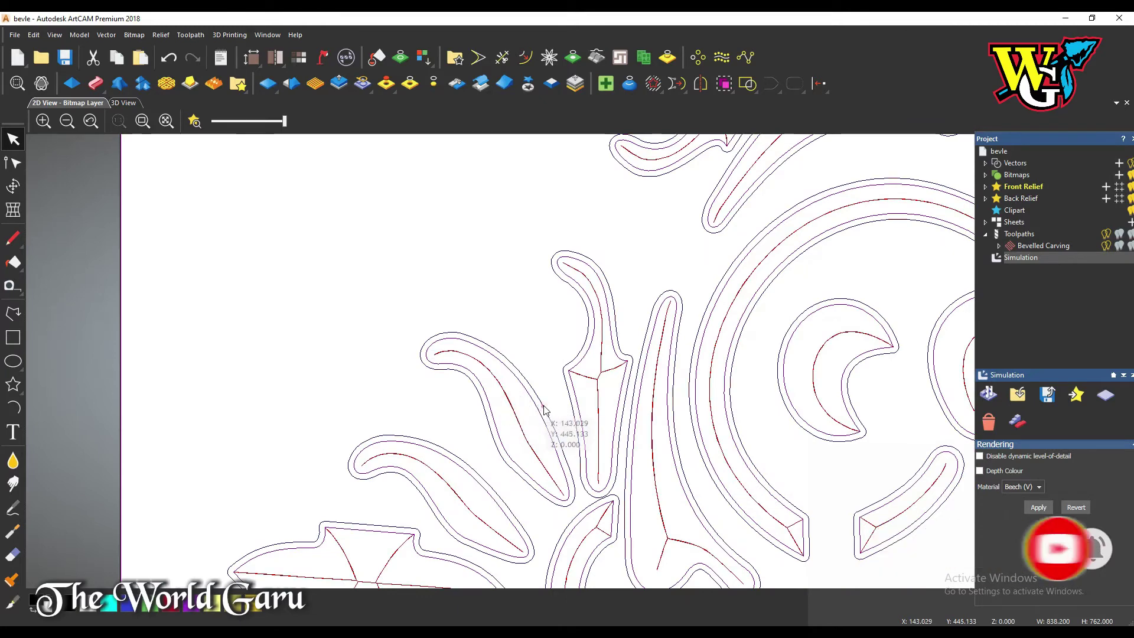
scroll(576, 384, "down", 3)
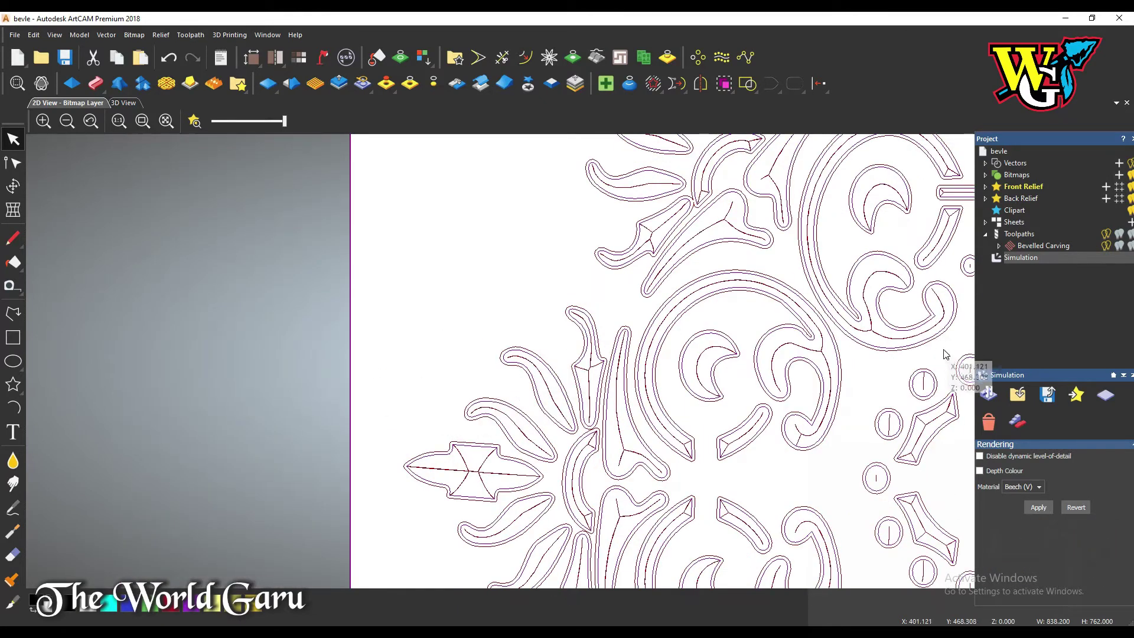
left_click(1019, 235)
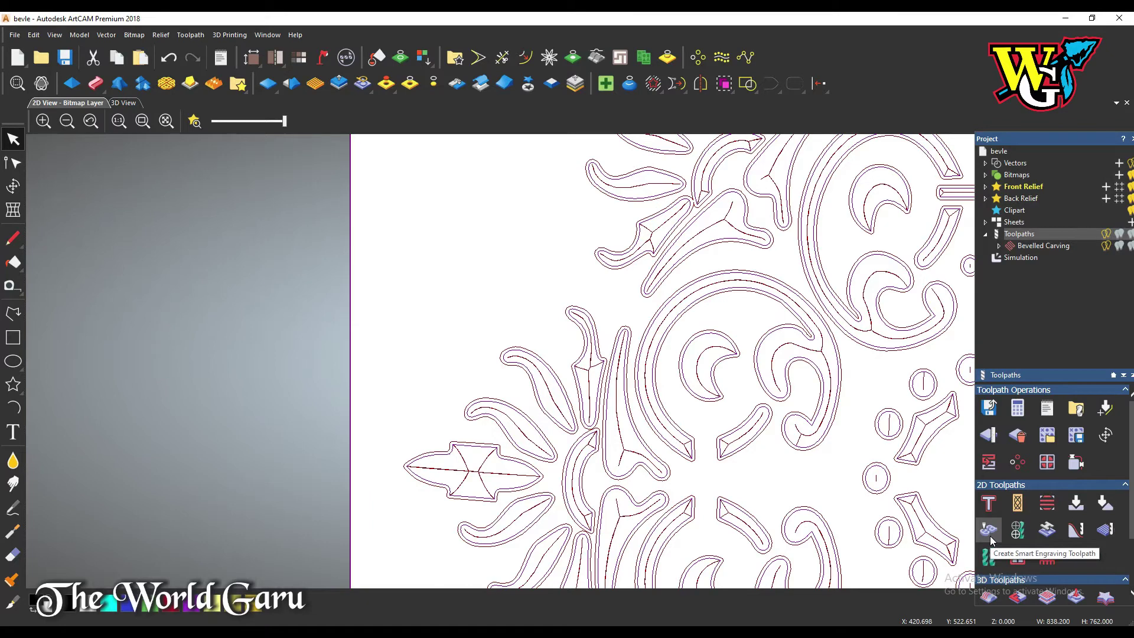
left_click(1049, 505)
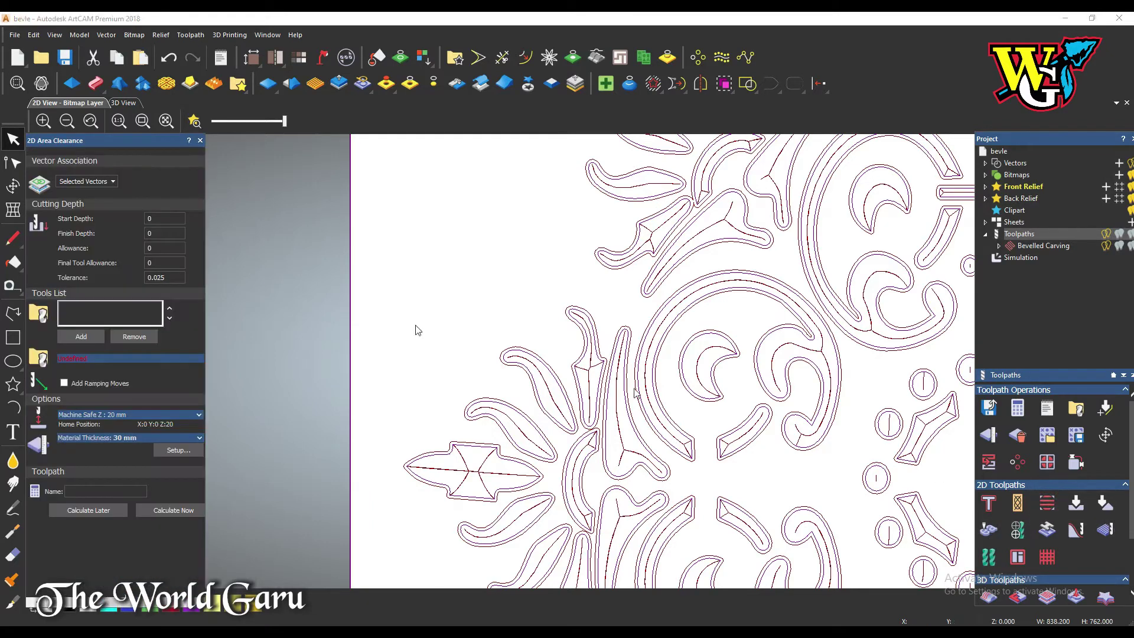
scroll(603, 408, "down", 3)
scroll(678, 383, "up", 1)
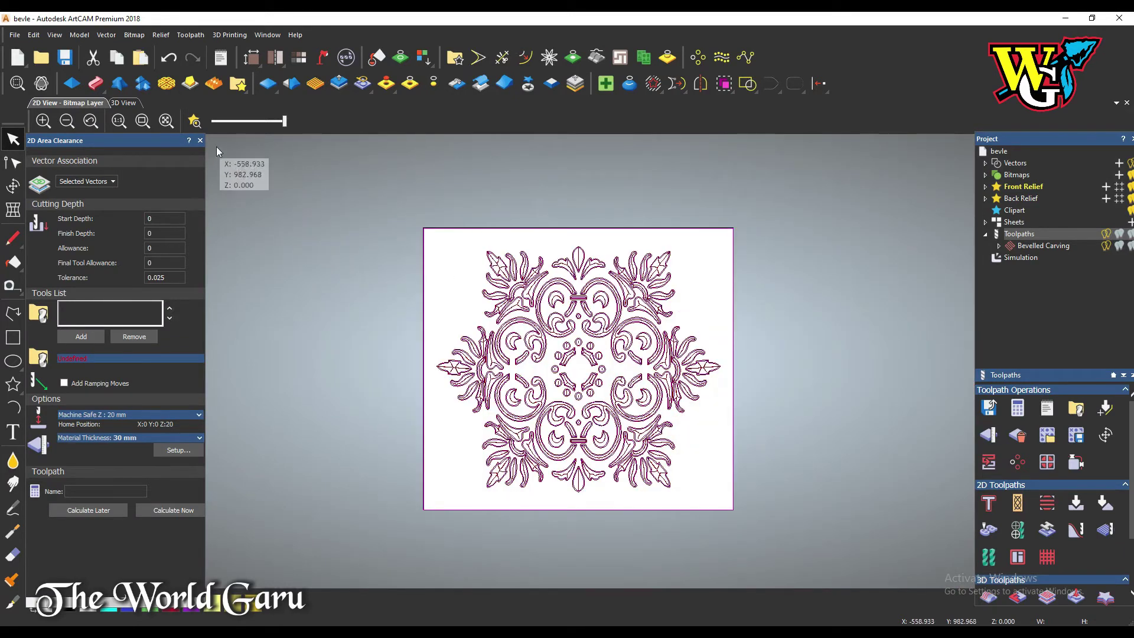
left_click(200, 141)
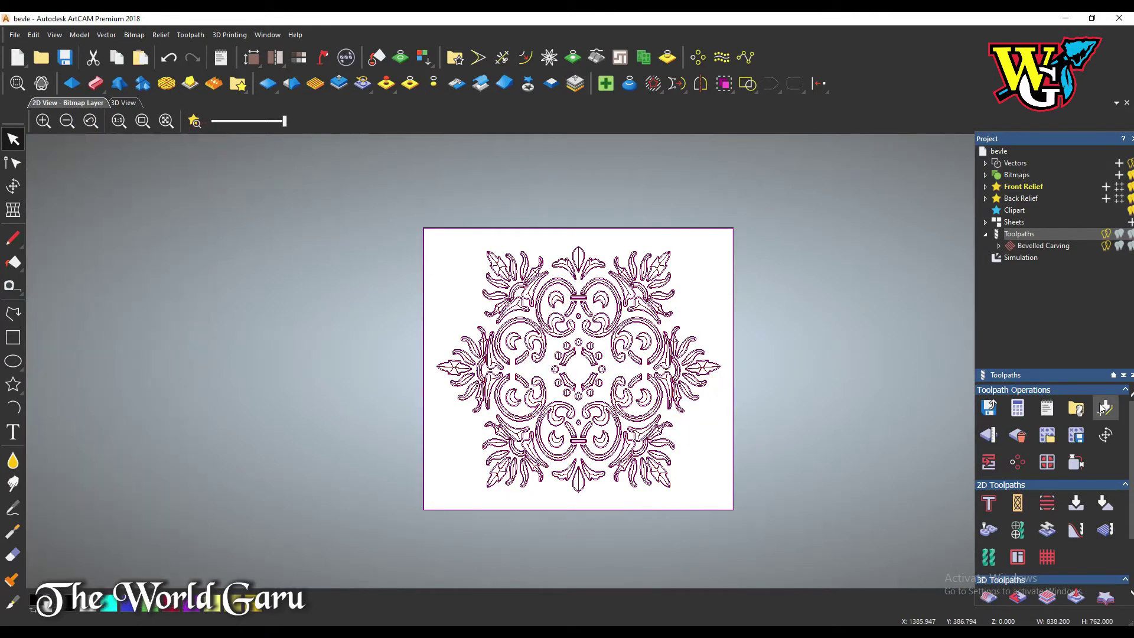
- Review the cutting depths and tools of the Bevelled Carving toolpath and check the selected pattern vectors up close
double_click(1041, 247)
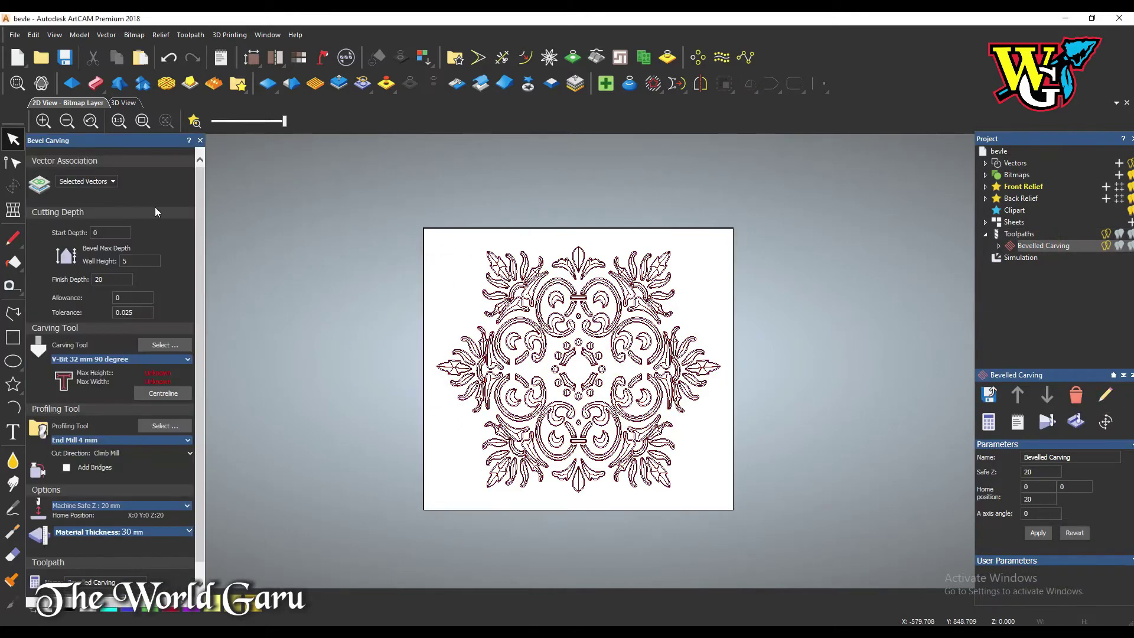
left_click(201, 140)
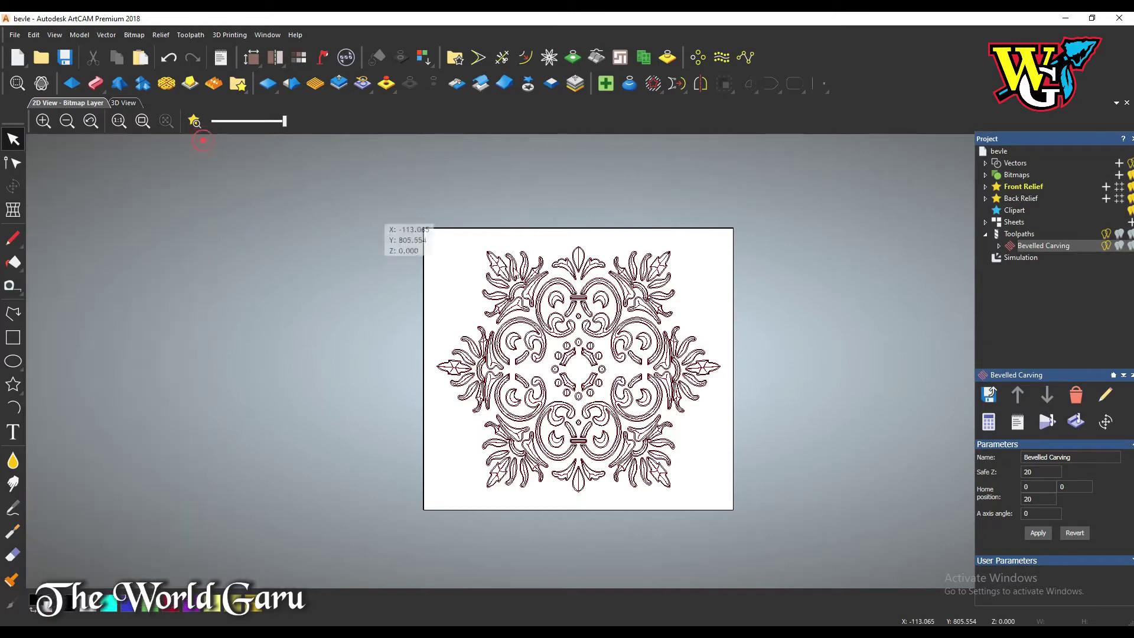
scroll(412, 329, "up", 5)
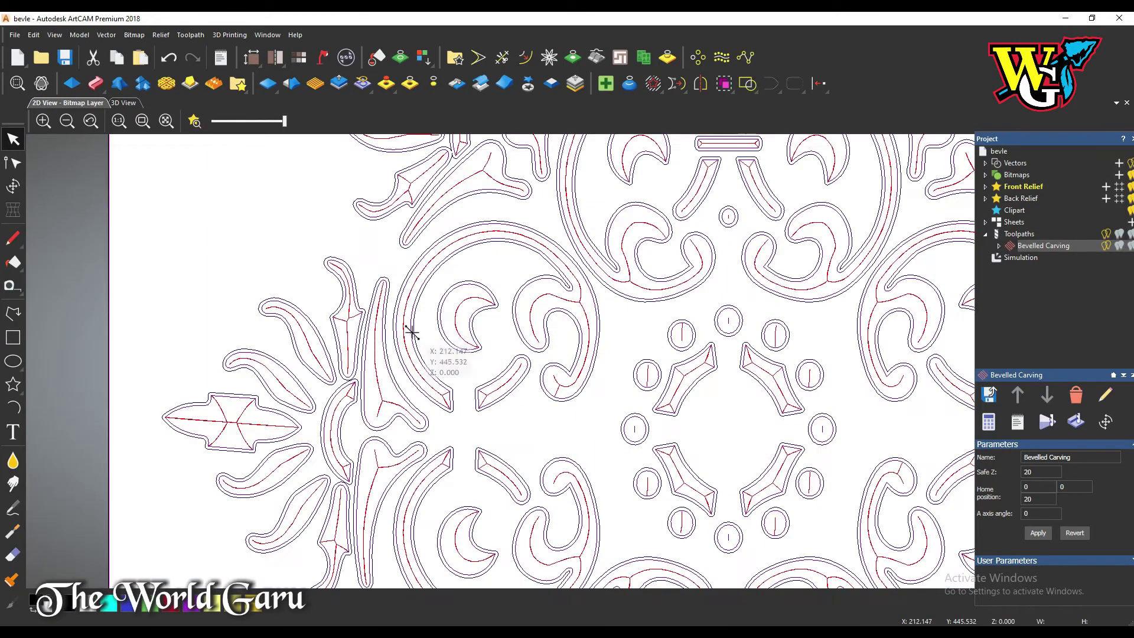
left_click(335, 310)
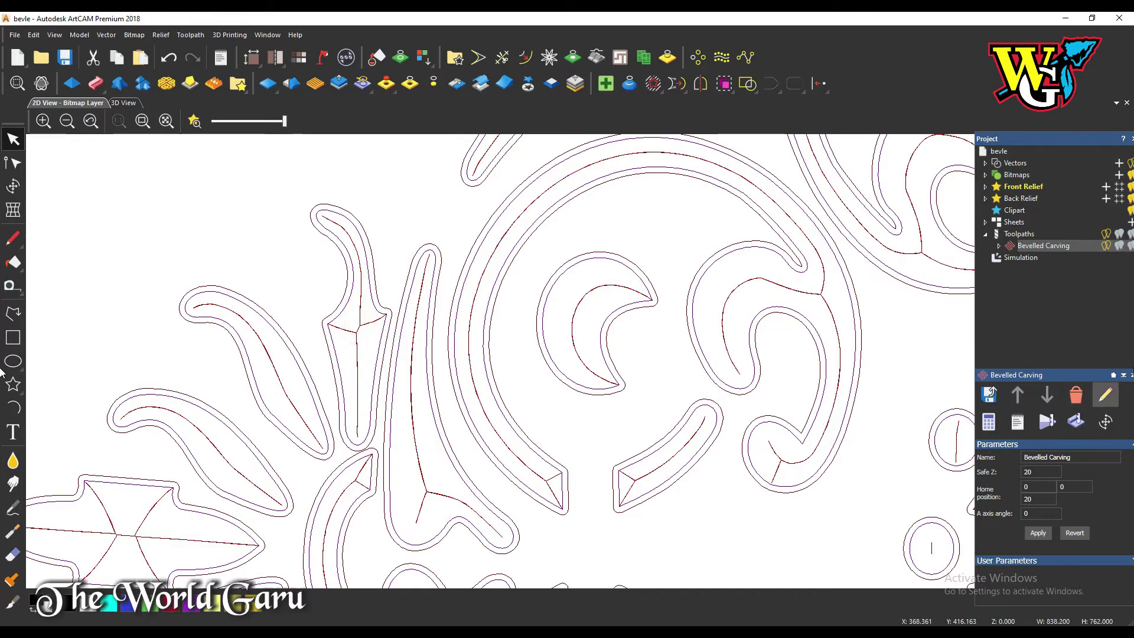
- Set up a 2D Area Clearance toolpath for the selected vectors with a finish depth of 20 and the End Mill 4 mm tool
left_click(1008, 236)
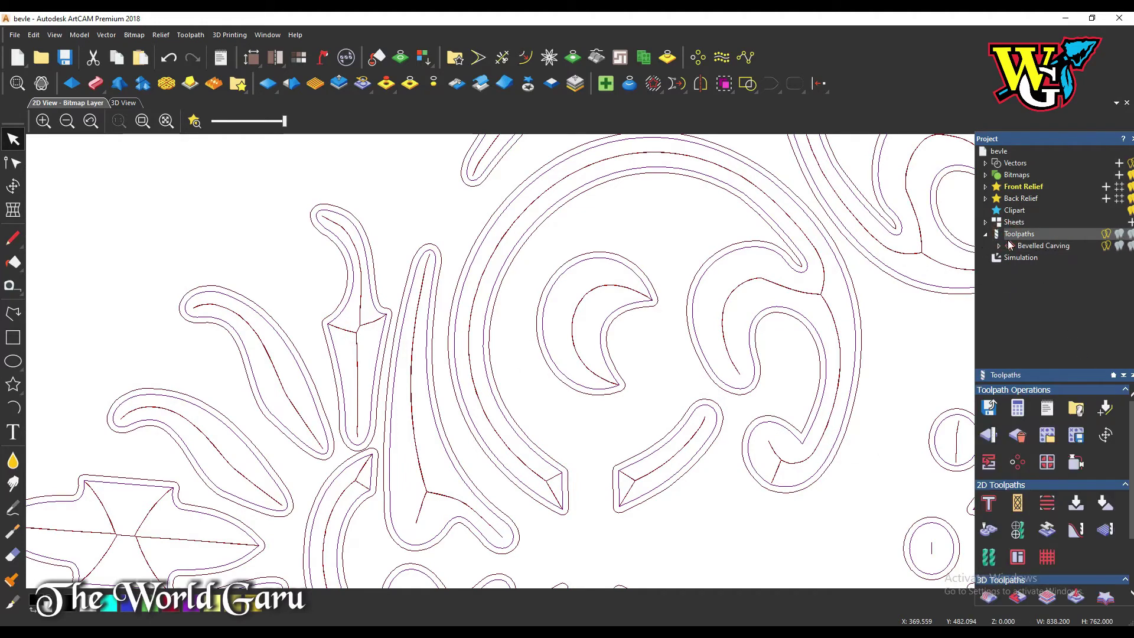
left_click(1103, 505)
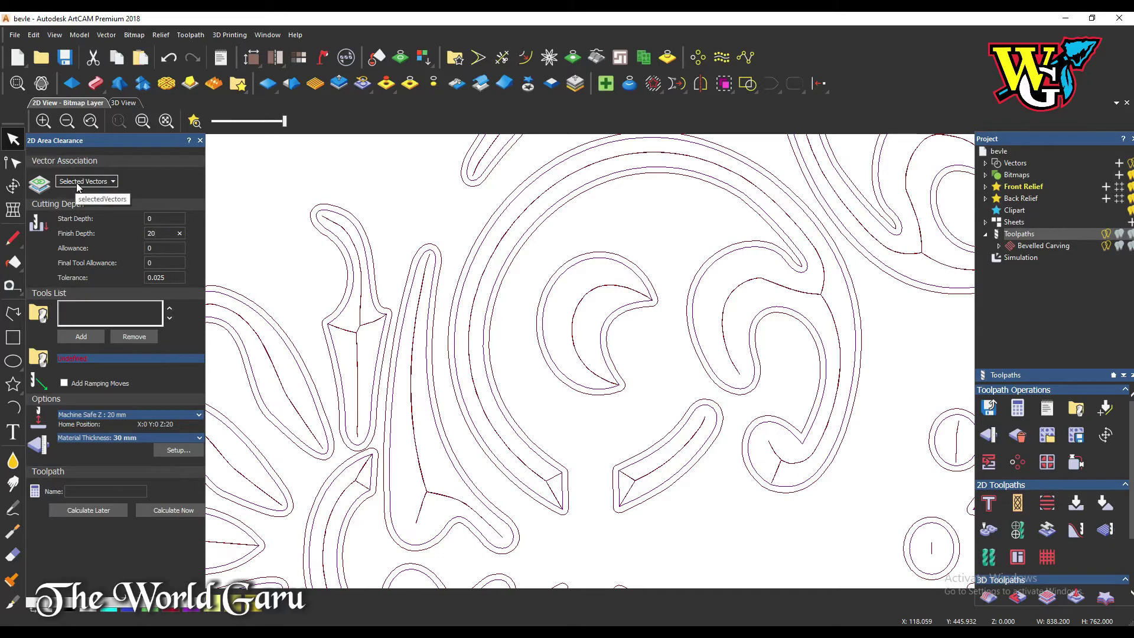
left_click(83, 336)
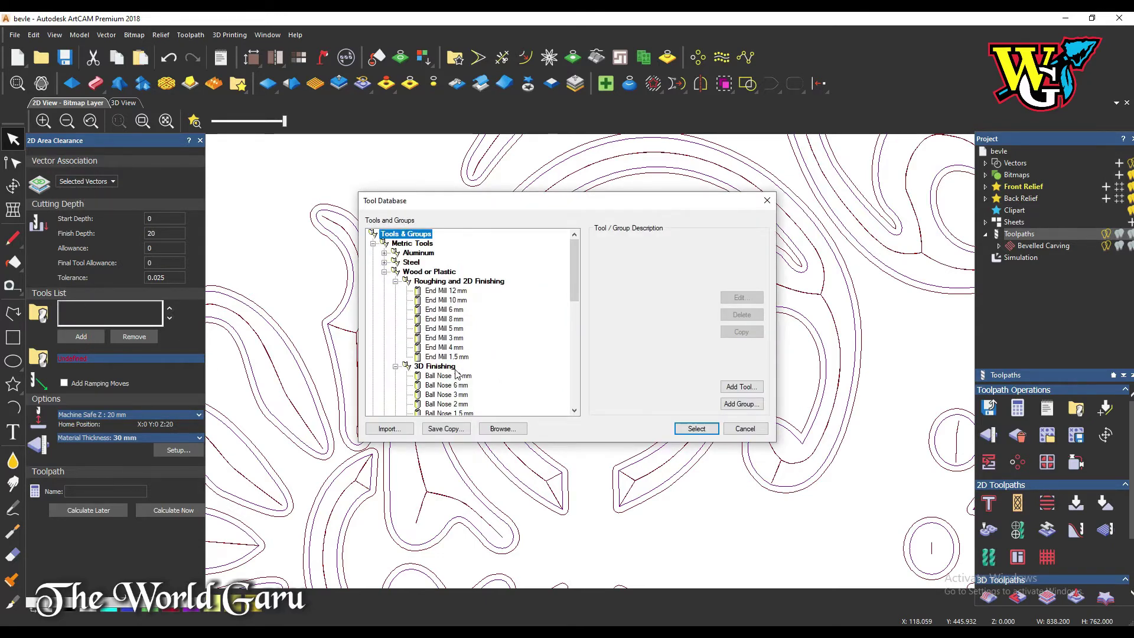
left_click(453, 347)
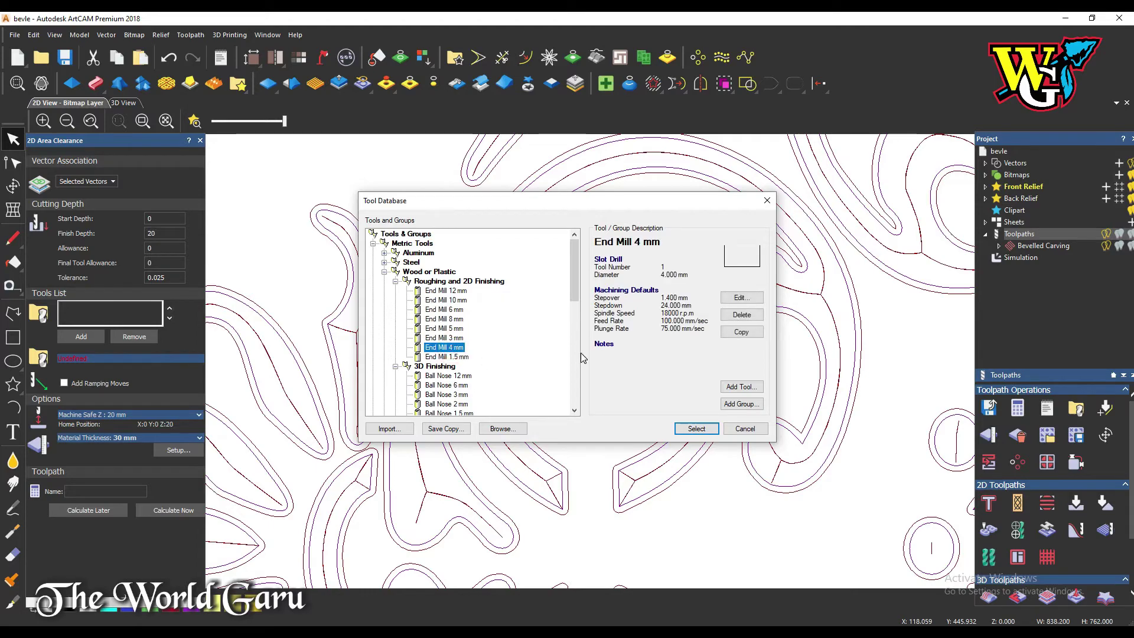
left_click(696, 429)
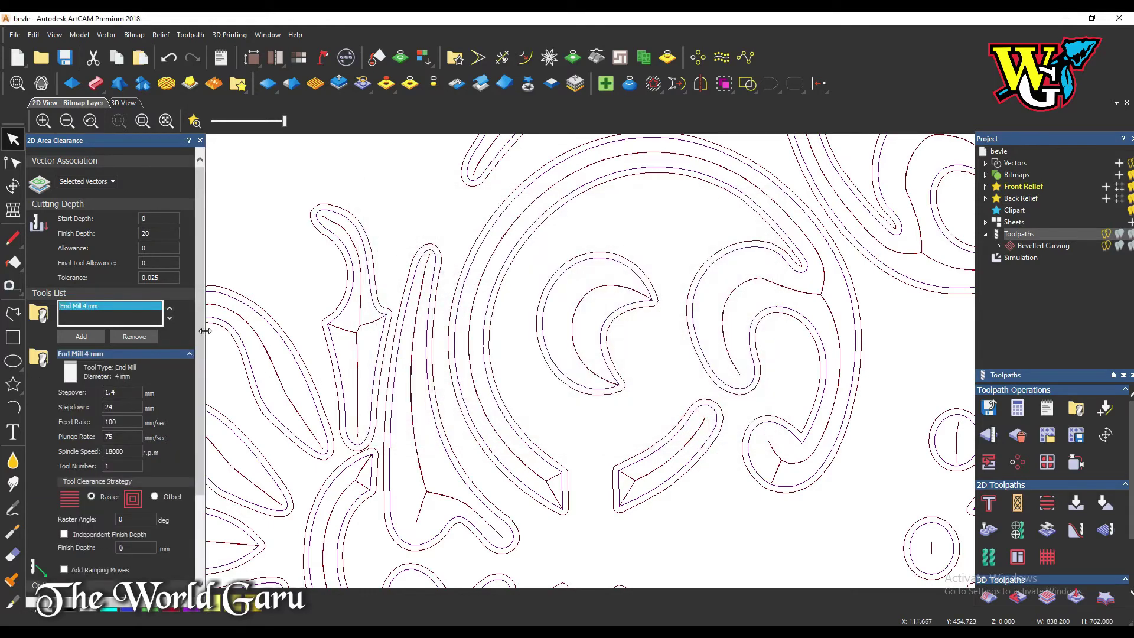
scroll(532, 414, "down", 4)
scroll(602, 384, "down", 8)
scroll(585, 396, "up", 6)
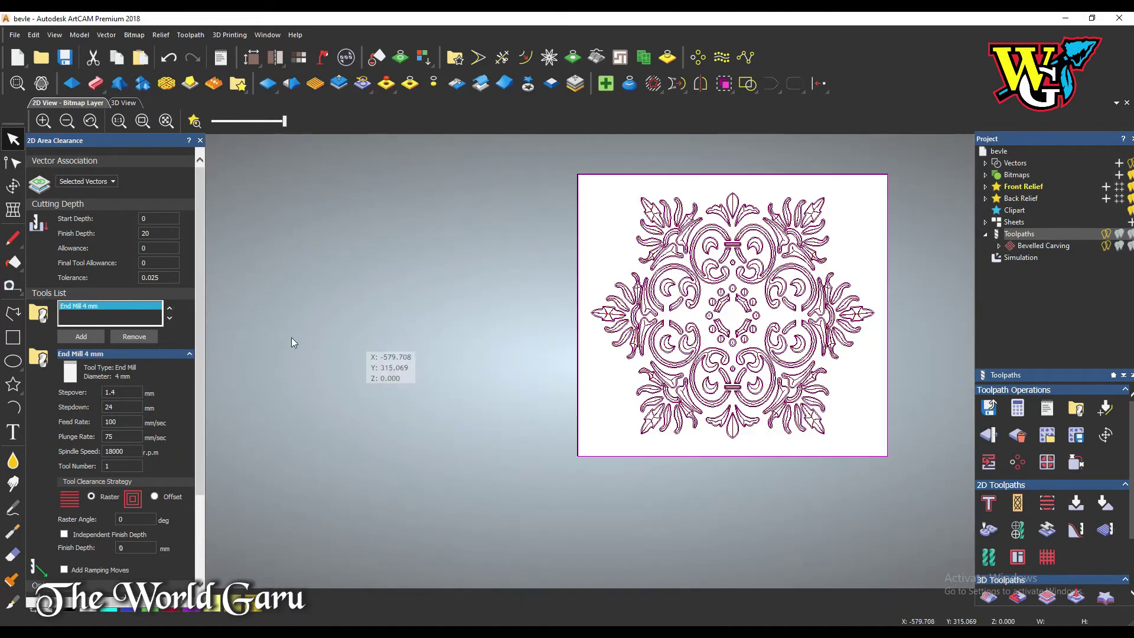
- Set the tool clearance strategy to Offset and calculate the area clearance toolpath
left_click(154, 497)
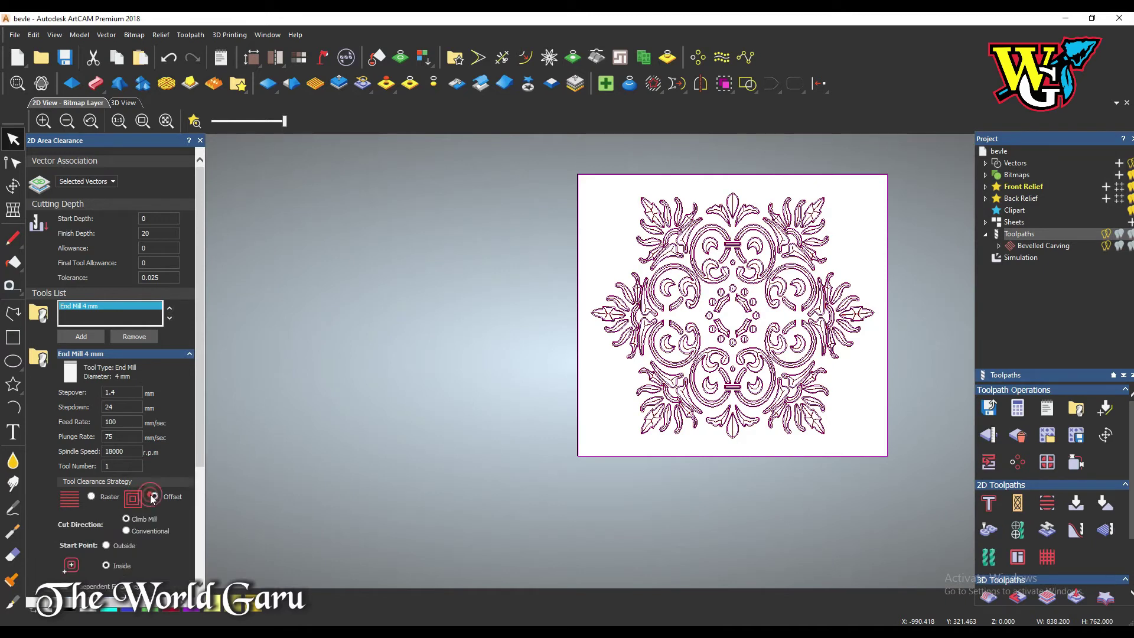
left_click(93, 497)
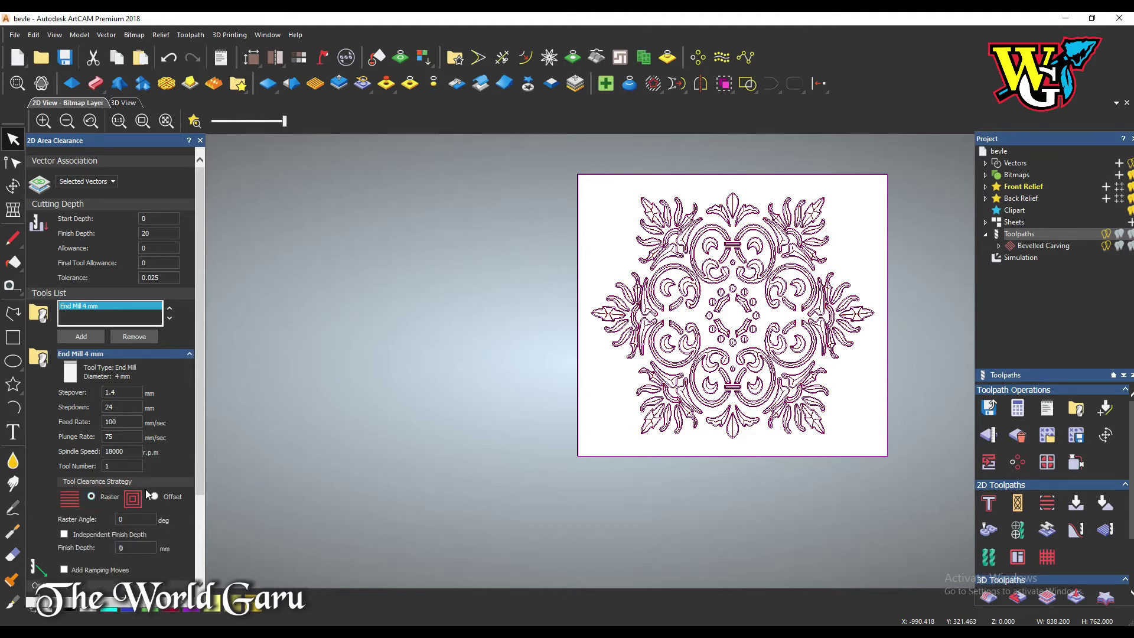
scroll(142, 497, "down", 2)
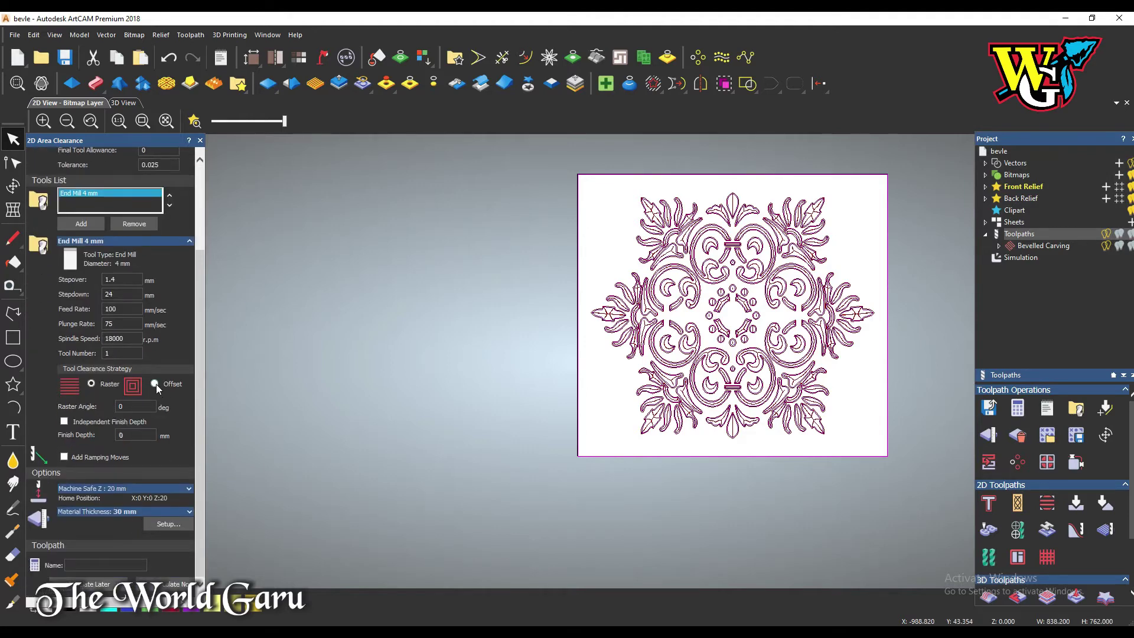
left_click(155, 384)
scroll(135, 485, "down", 1)
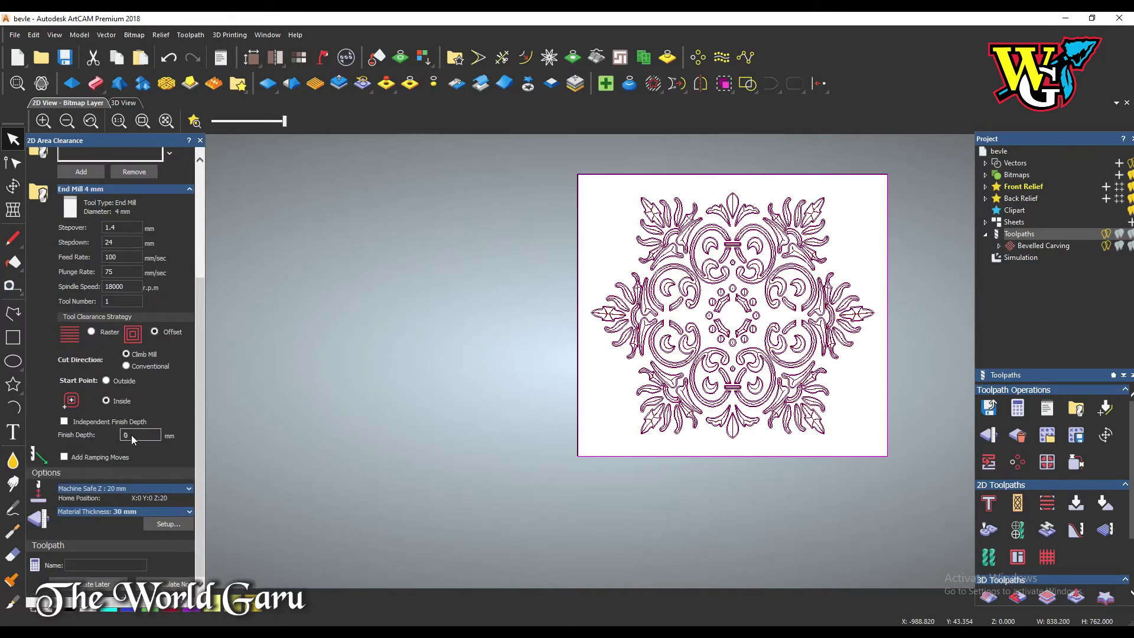
left_click(170, 586)
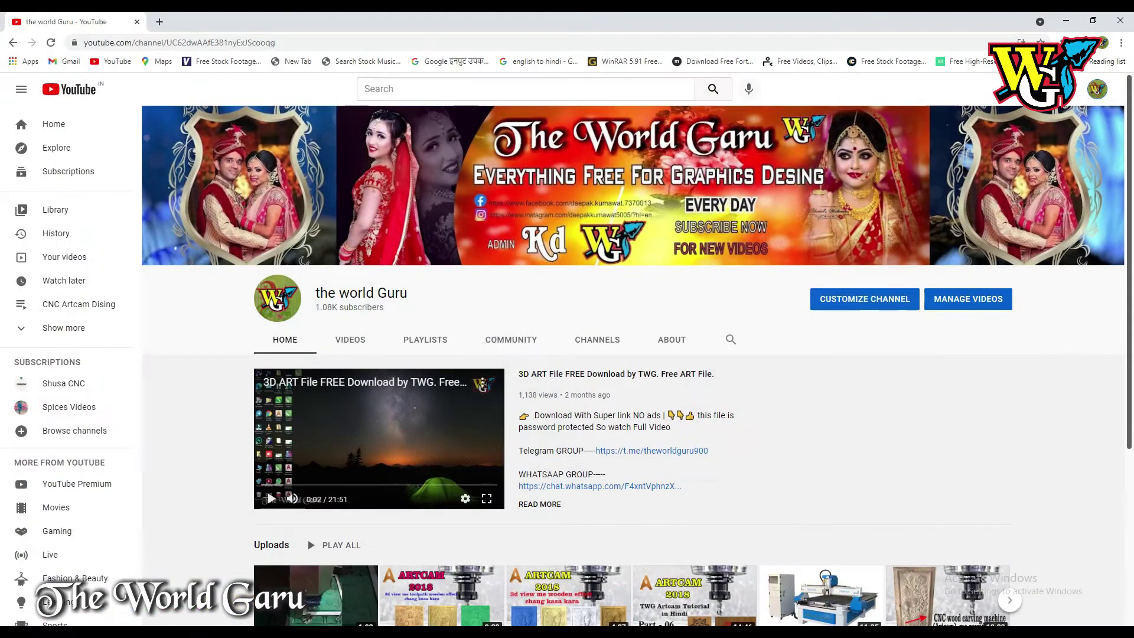
- Look through the uploads and shorts on the YouTube channel's home page and switch back to ArtCAM
scroll(421, 381, "down", 3)
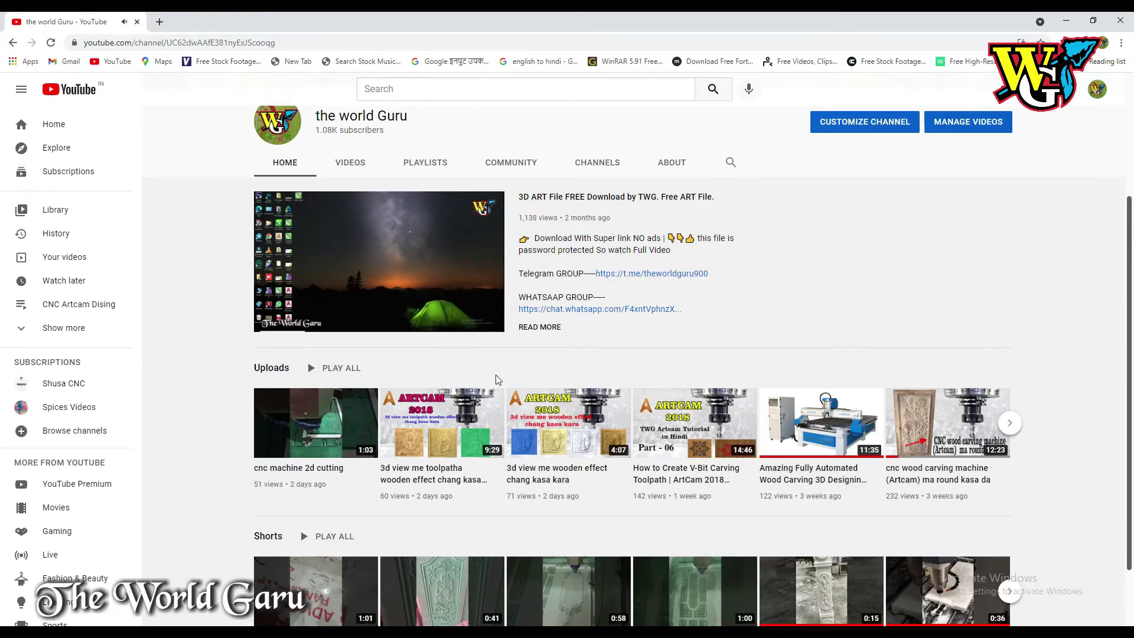
scroll(567, 481, "down", 1)
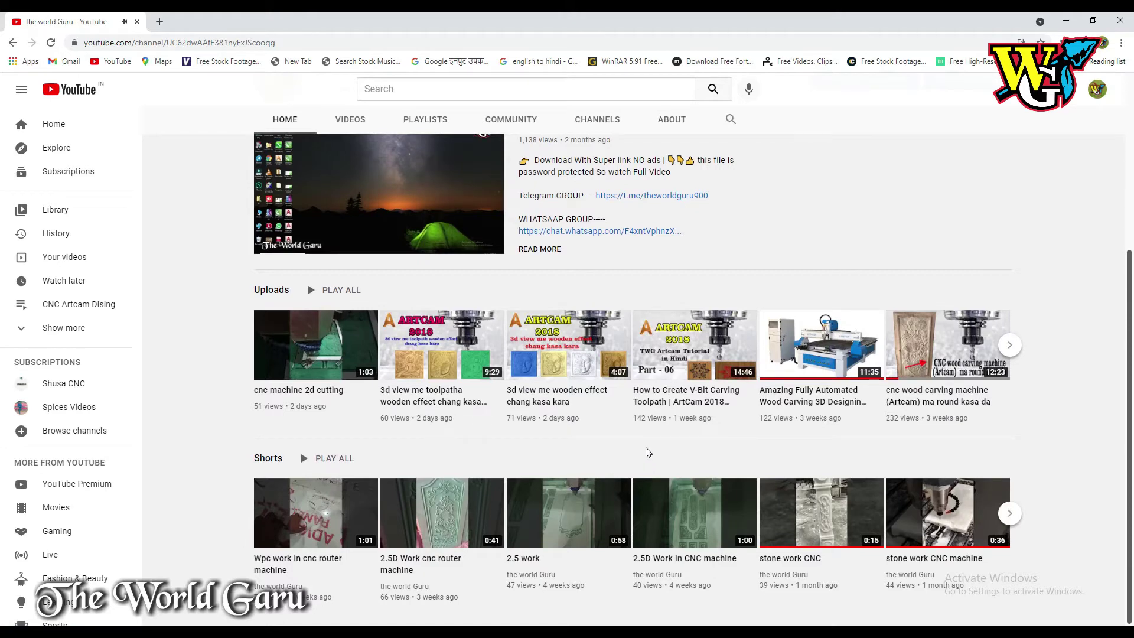
scroll(667, 483, "up", 3)
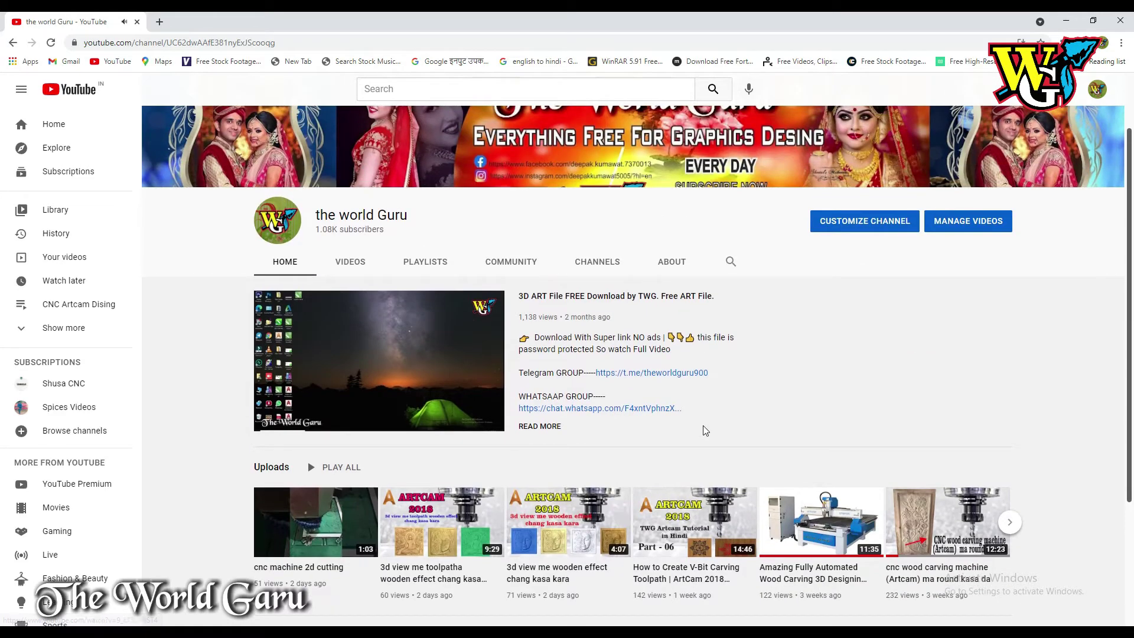
left_click(1067, 23)
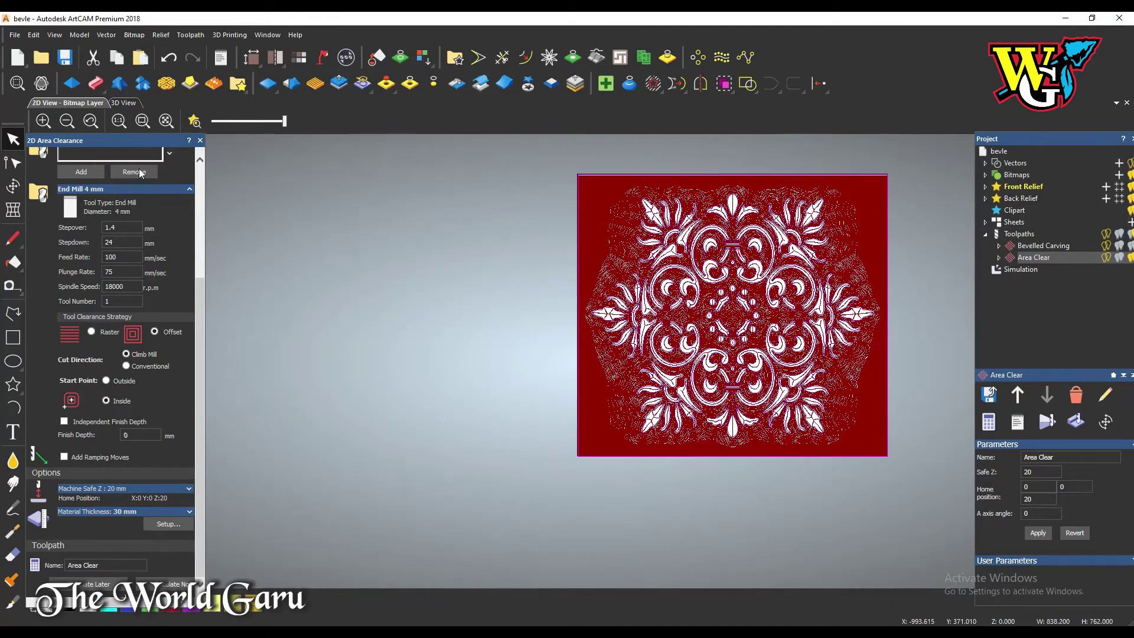
- Close the area clearance settings and inspect the offset passes around the ornament in the 2D view
left_click(200, 142)
left_click(194, 121)
scroll(620, 267, "up", 5)
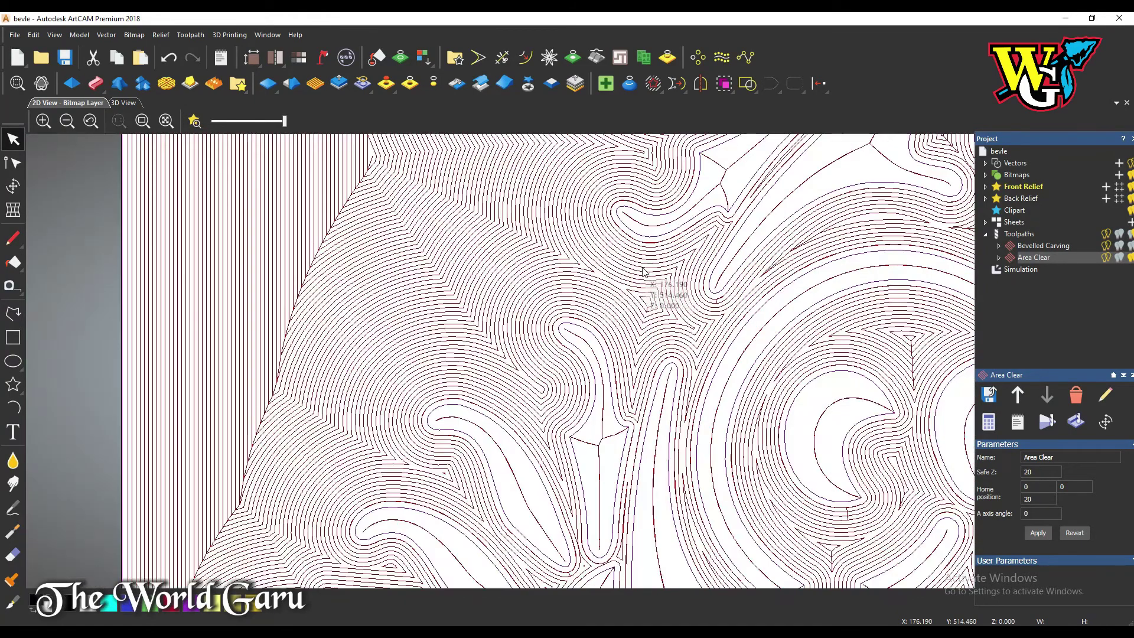
scroll(307, 314, "down", 3)
scroll(676, 383, "down", 1)
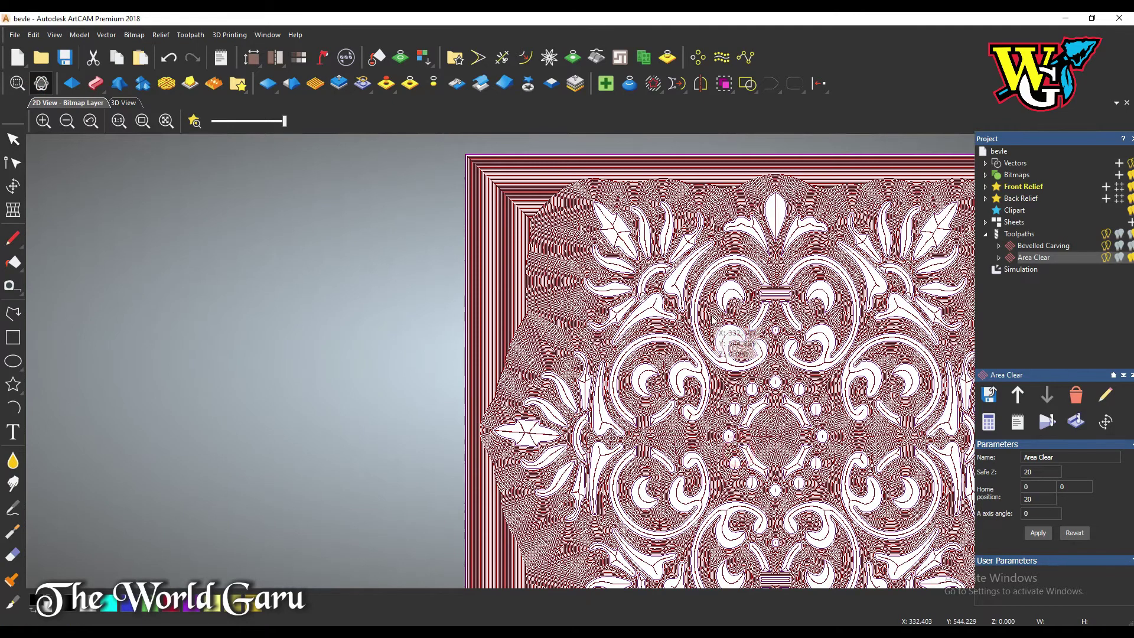
- Simulate the Area Clear toolpath on the wood-textured block in the 3D view at fast speed
left_click(122, 103)
mouse_move(694, 387)
left_mouse_down()
mouse_move(674, 285)
mouse_move(690, 376)
left_mouse_up()
scroll(690, 376, "up", 3)
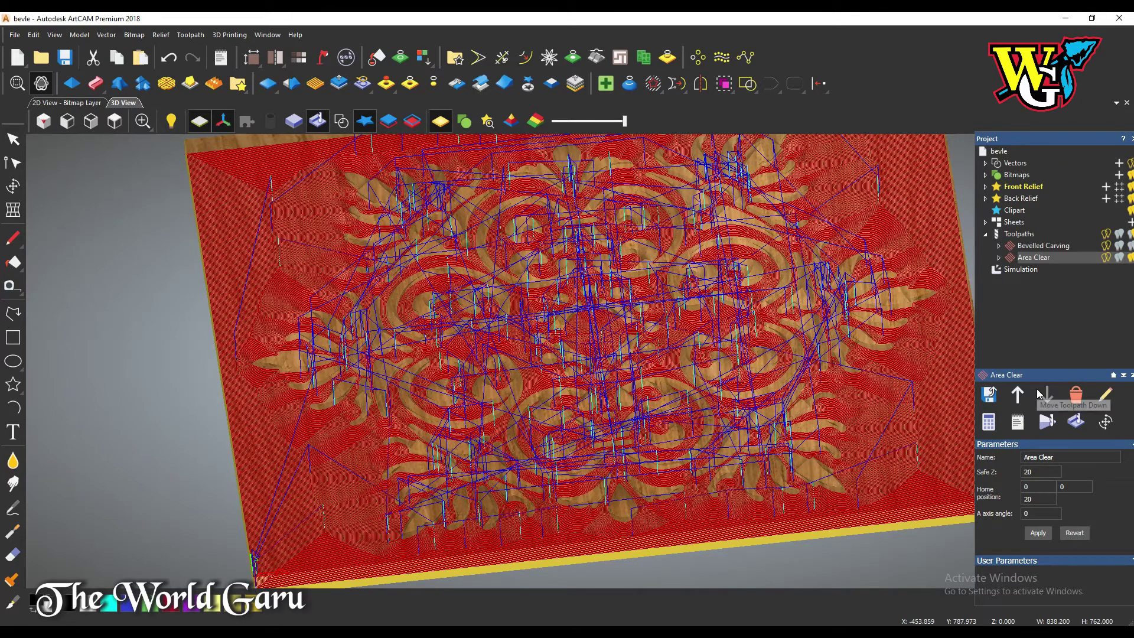
left_click(1048, 422)
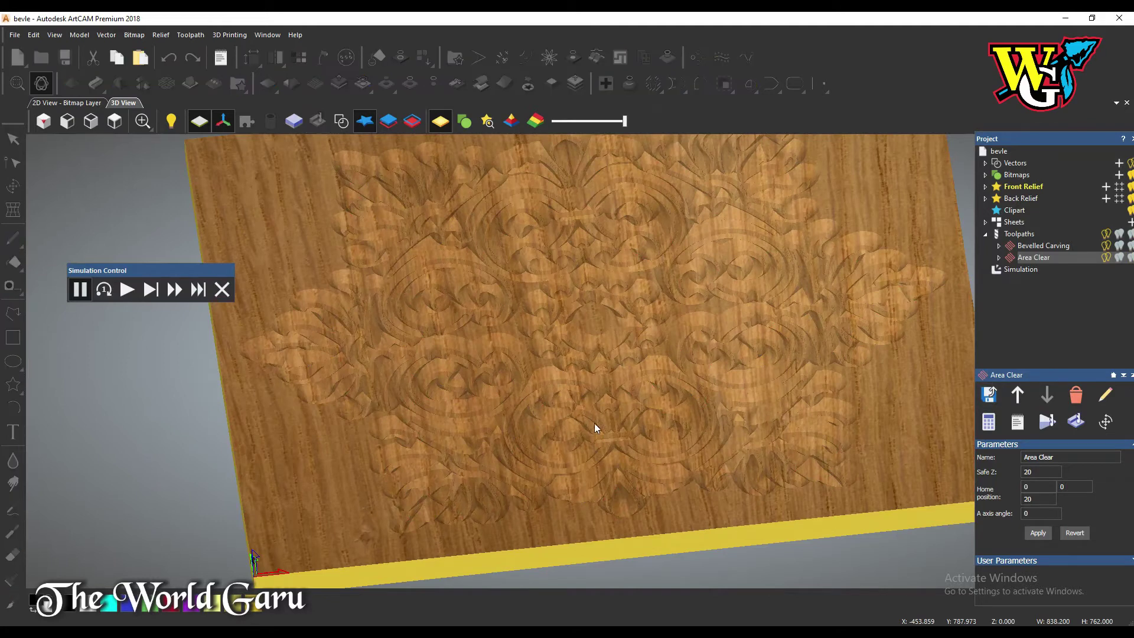
left_click(167, 292)
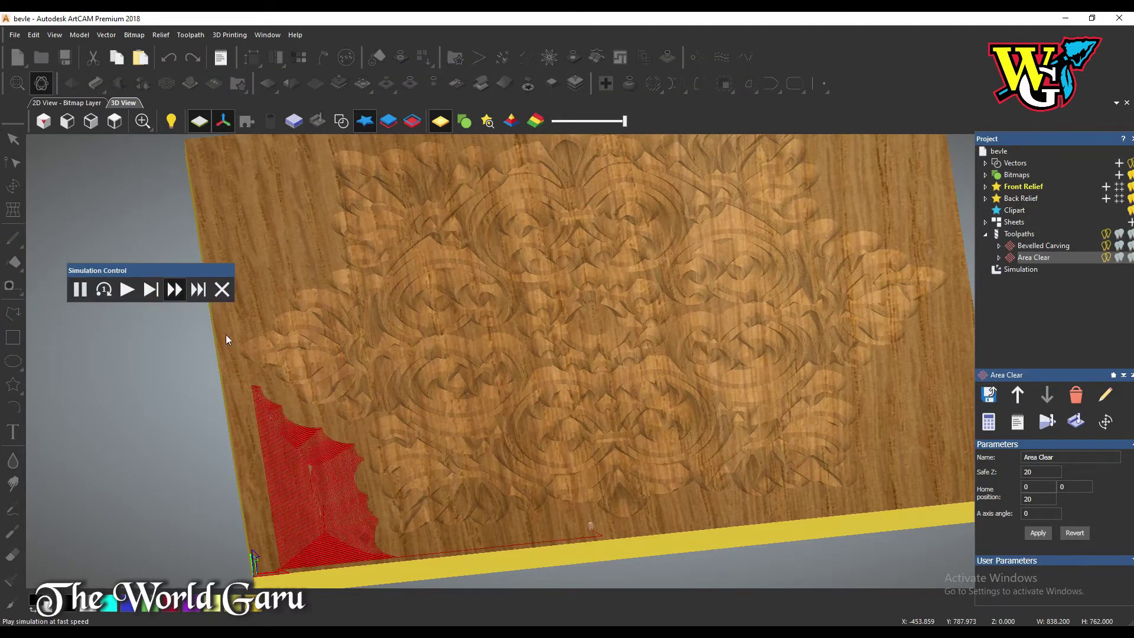
left_click_drag(417, 423, 414, 417)
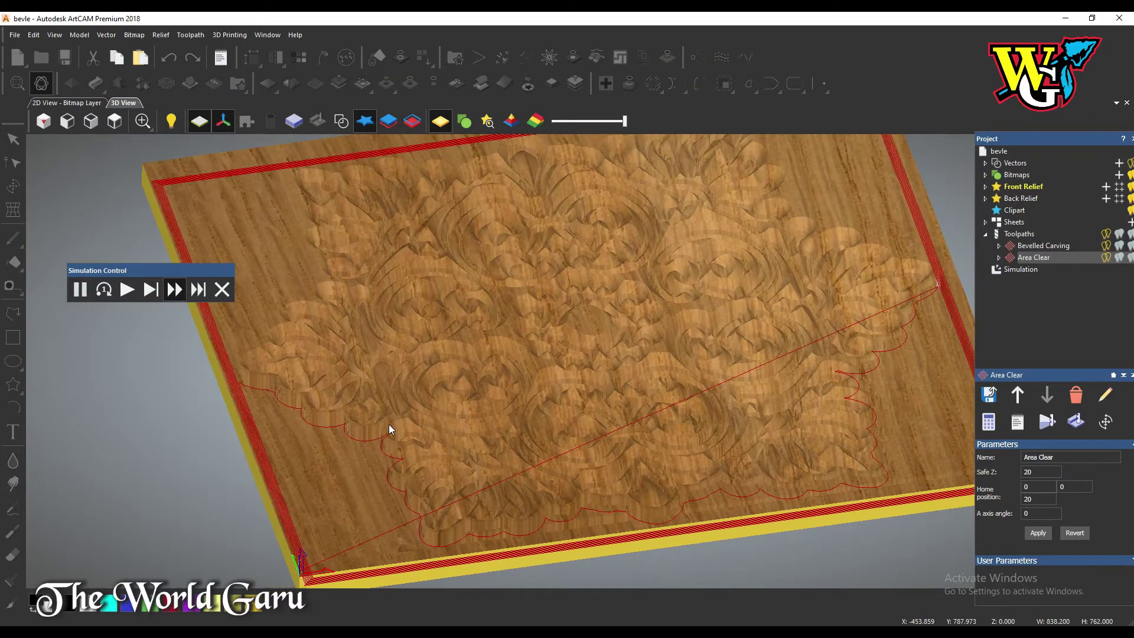
left_click_drag(407, 441, 366, 416)
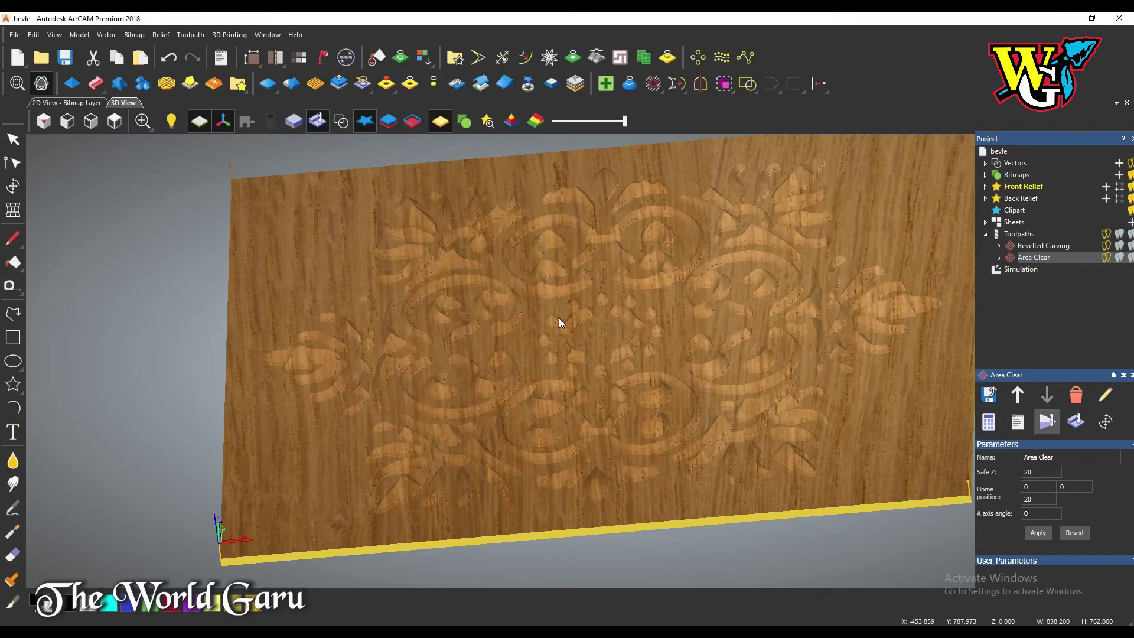
- Inspect the area clearance simulation on the block from above and at an angle
left_click_drag(680, 356, 668, 441)
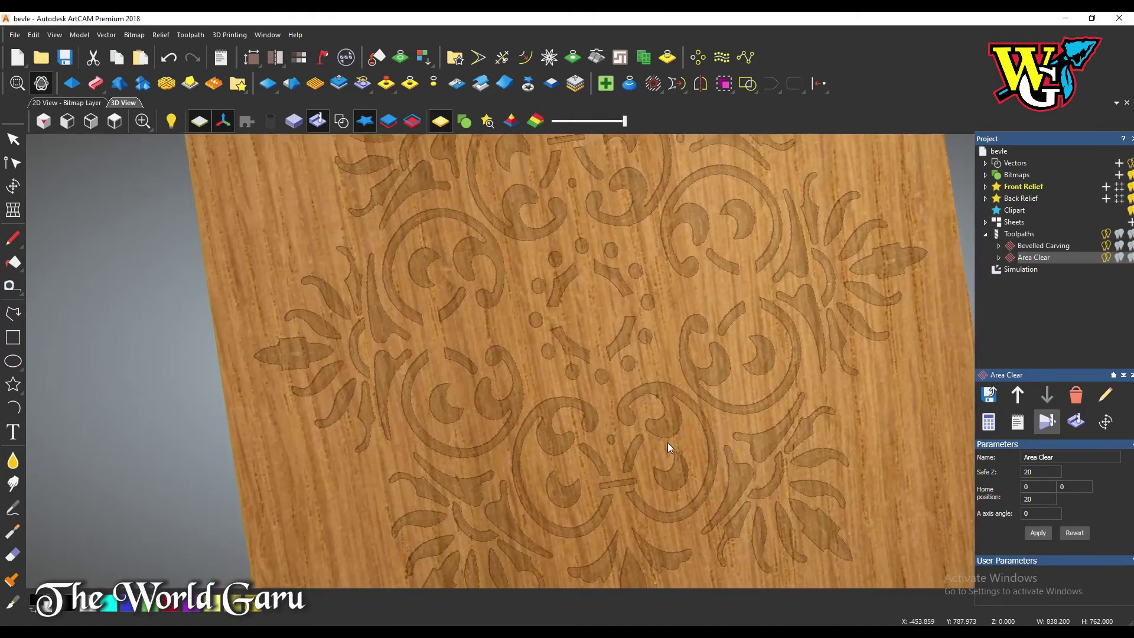
left_click_drag(711, 402, 799, 350)
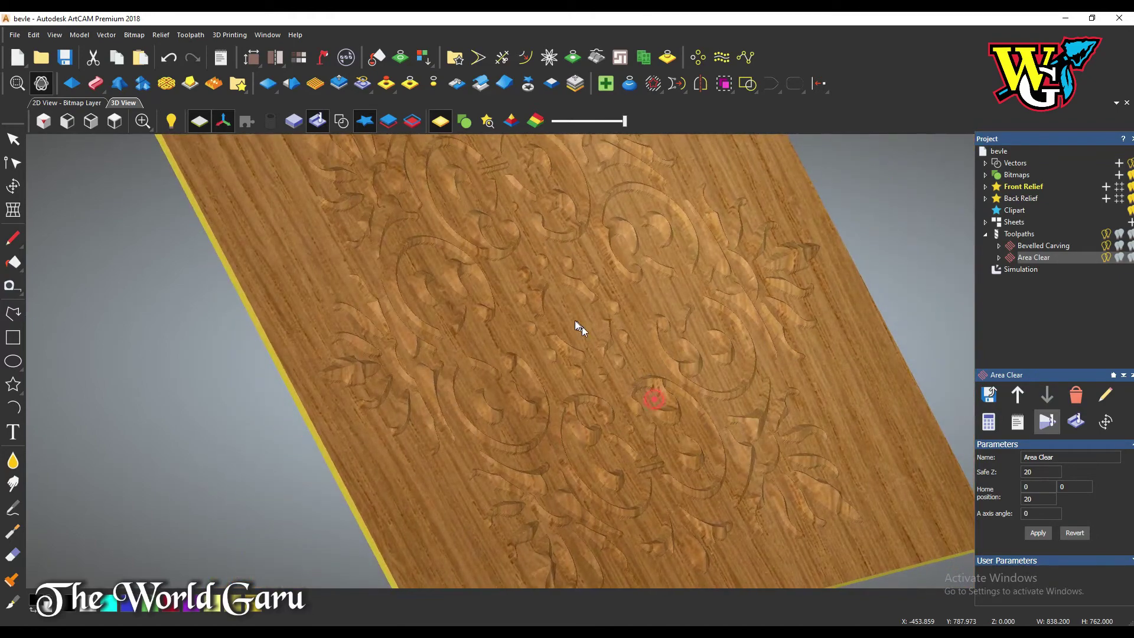